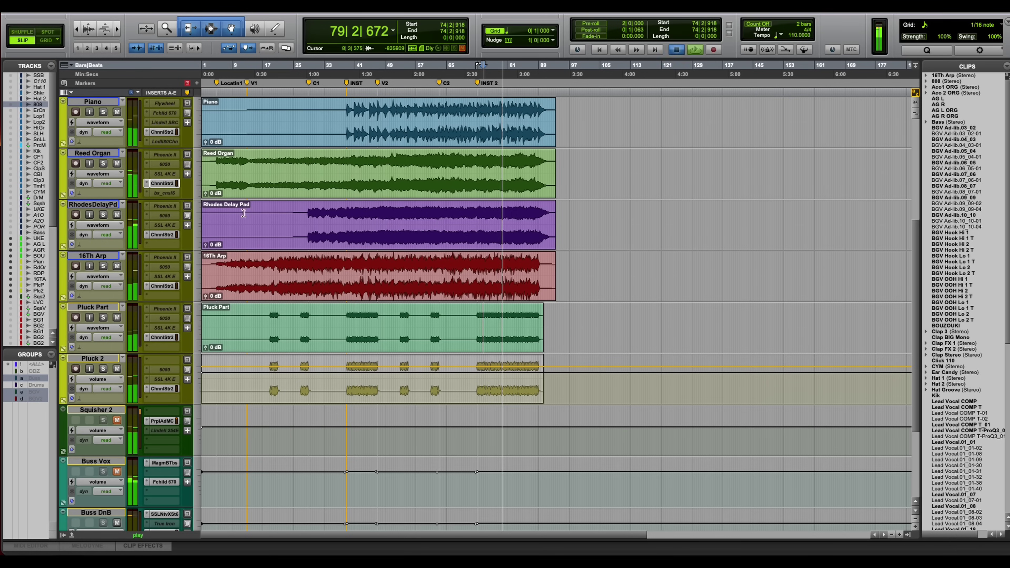
key(super+equal)
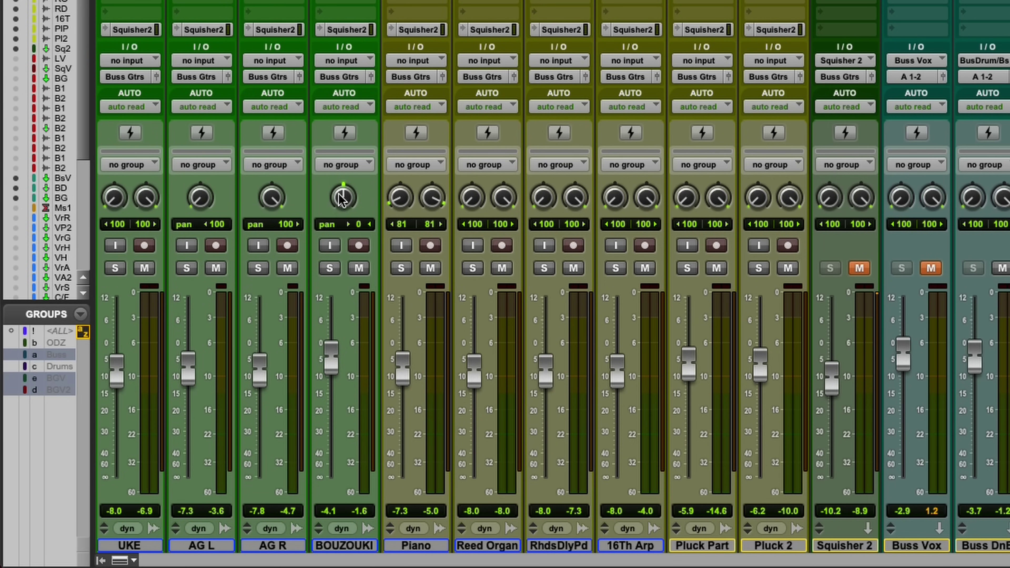
- In the mixer, solo the UKE track and raise its volume to -4.6 dB during playback
click(115, 268)
key(space)
drag(112, 378, 115, 365)
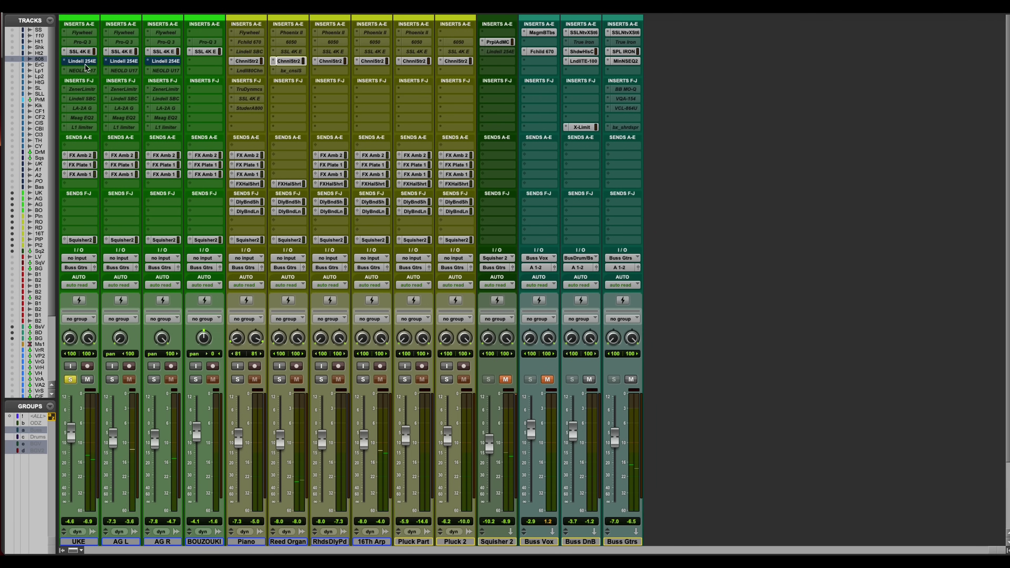
- Activate the Flywheel tape plug-in on the UKE track and turn its record gain up slightly
right_click(82, 33)
click(94, 45)
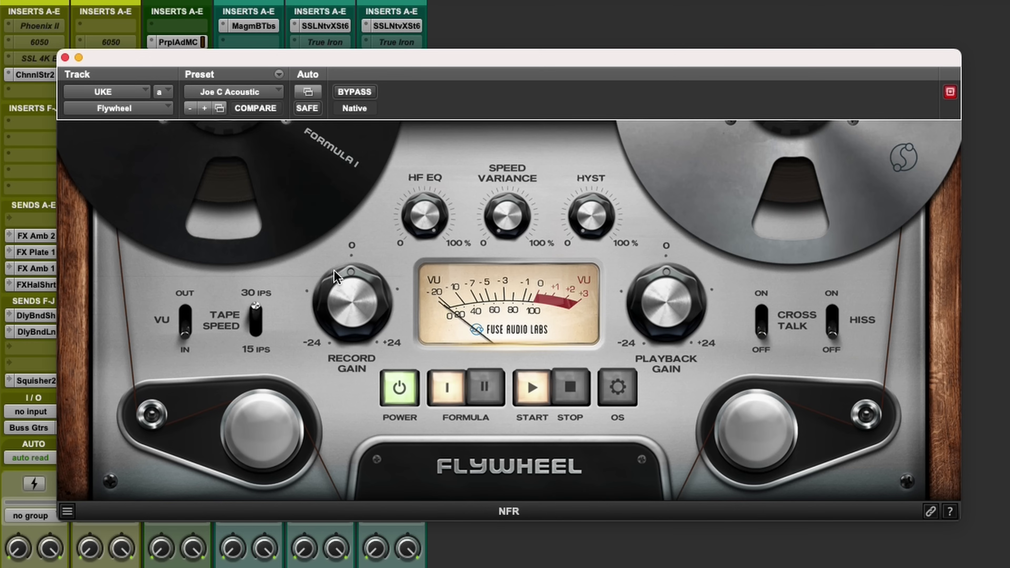
key(space)
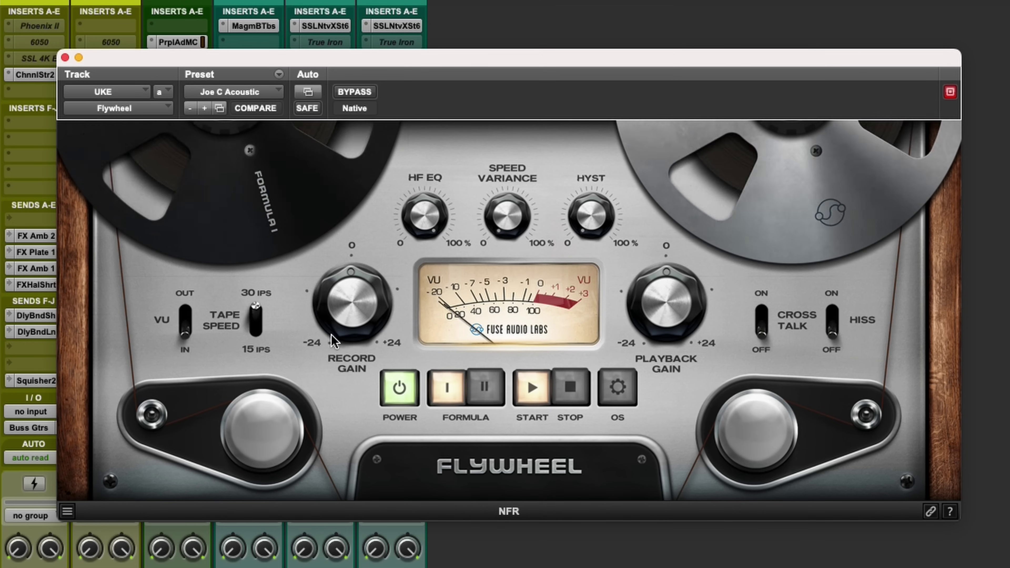
drag(349, 313, 351, 293)
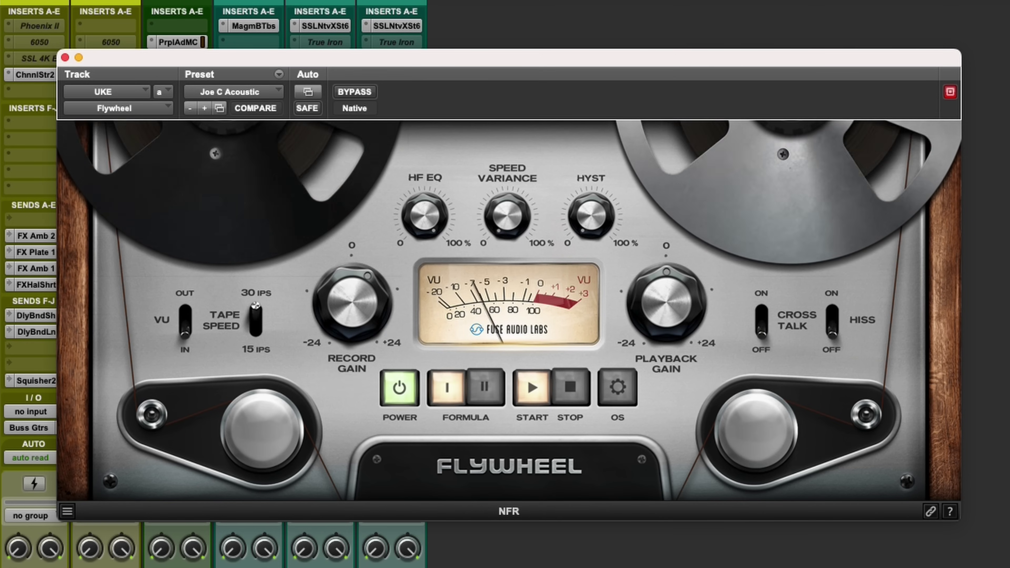
- Open the SSL 4K E on UKE, move its window clear of the mixer channels, and mute Piano through Pluck 2
click(80, 51)
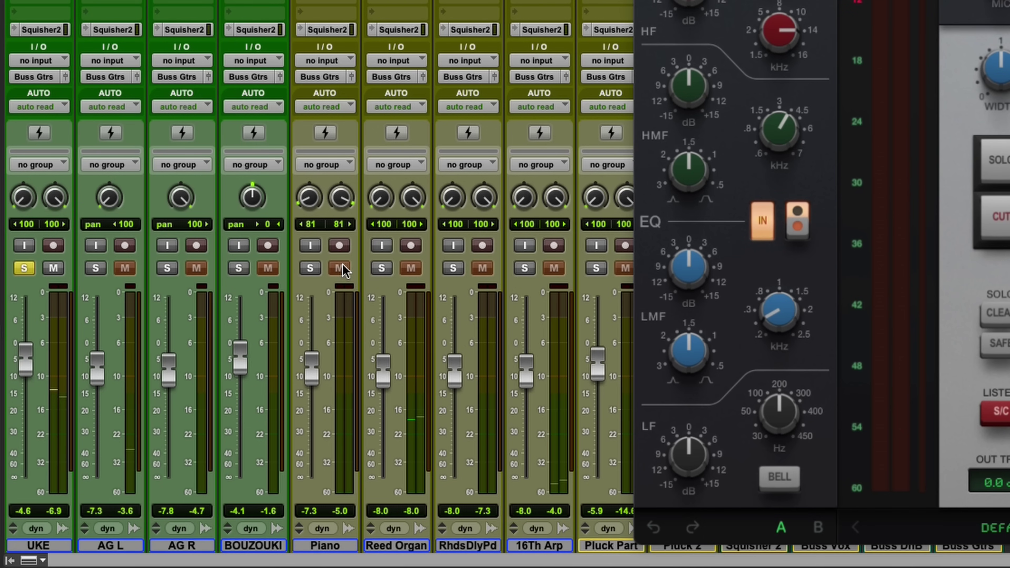
drag(715, 9, 765, 1)
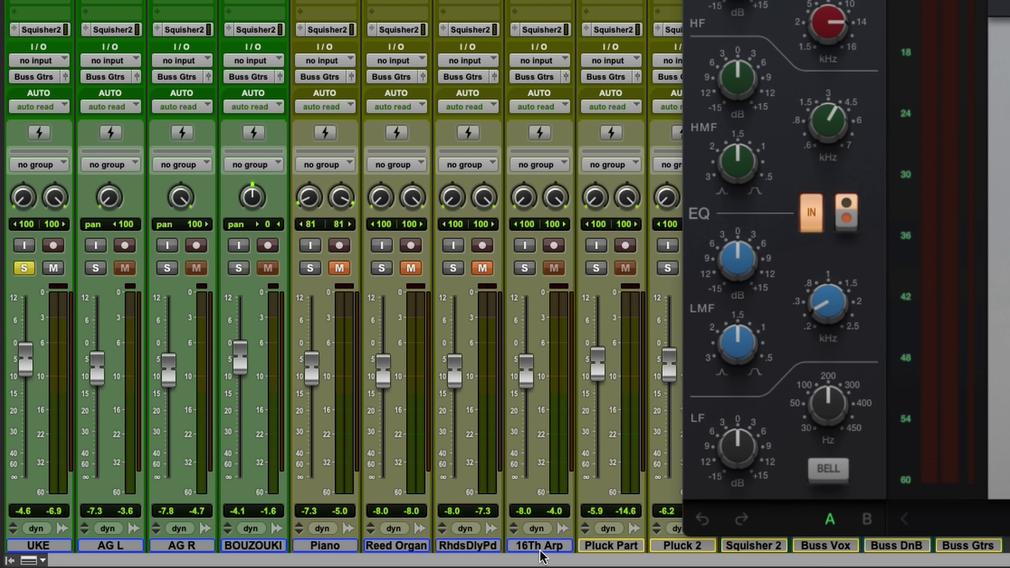
drag(736, 32, 891, 1)
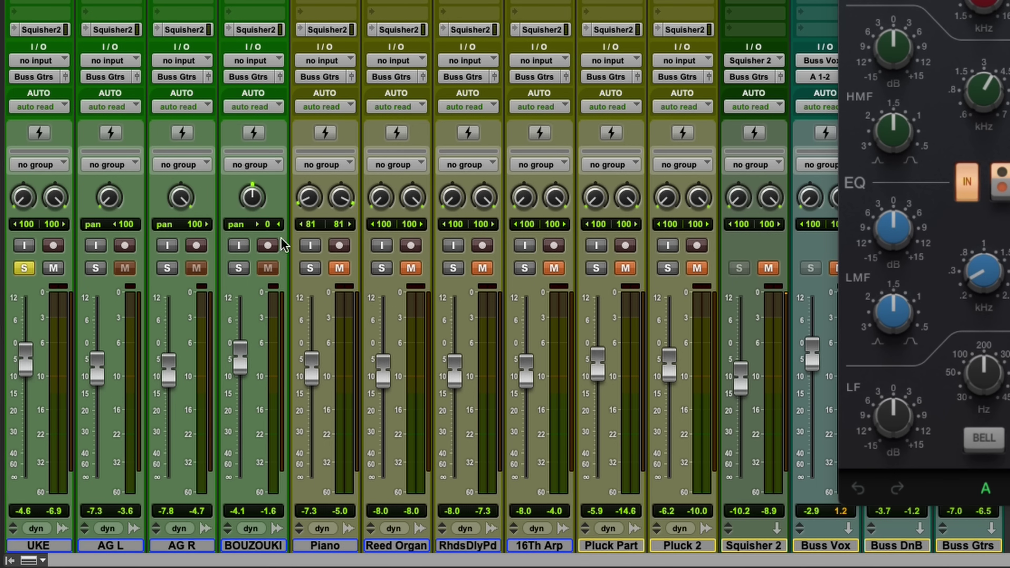
- Take UKE out of solo to raise its volume to -3.6 dB against the other tracks, and solo it again
click(25, 268)
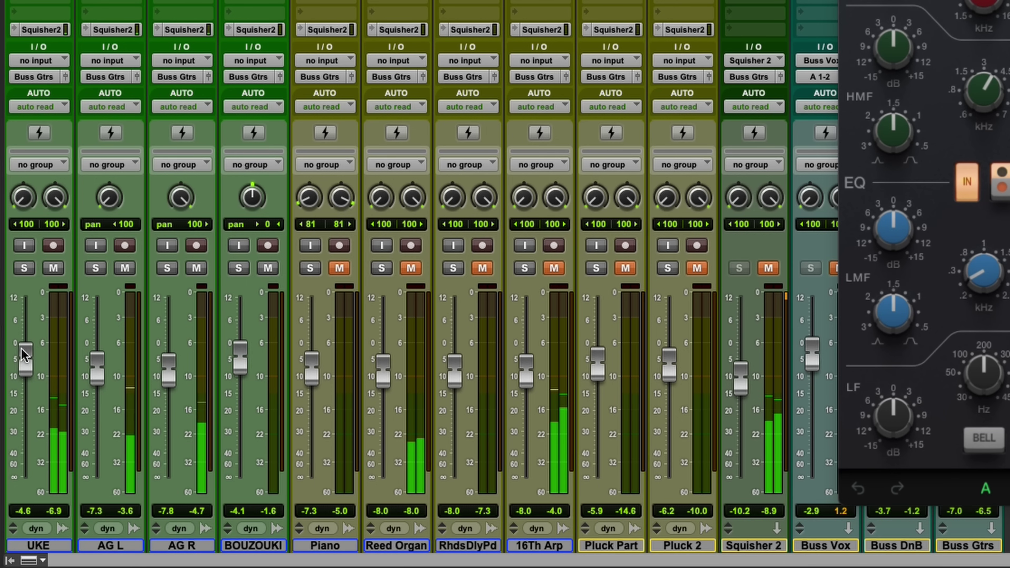
drag(25, 359, 25, 355)
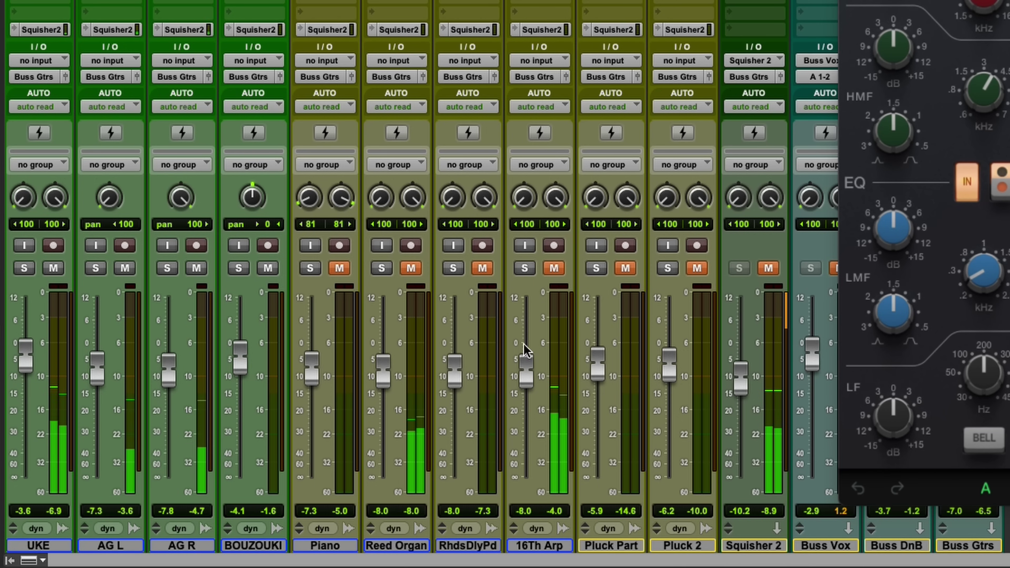
click(24, 266)
key(space)
mouse_move(894, 34)
drag(441, 169, 458, 102)
drag(435, 289, 462, 226)
alt+click(432, 152)
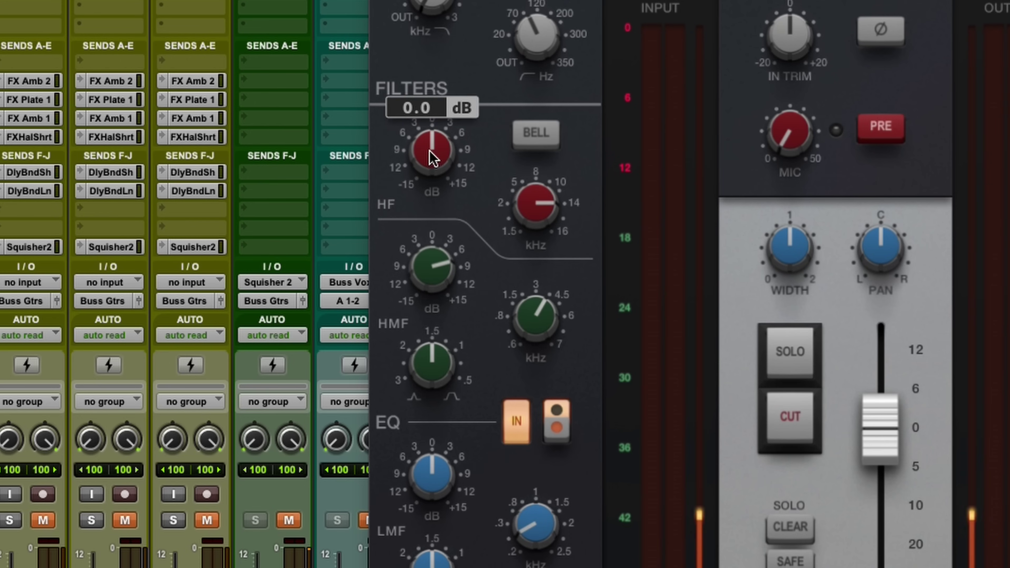
mouse_move(437, 281)
mouse_move(442, 354)
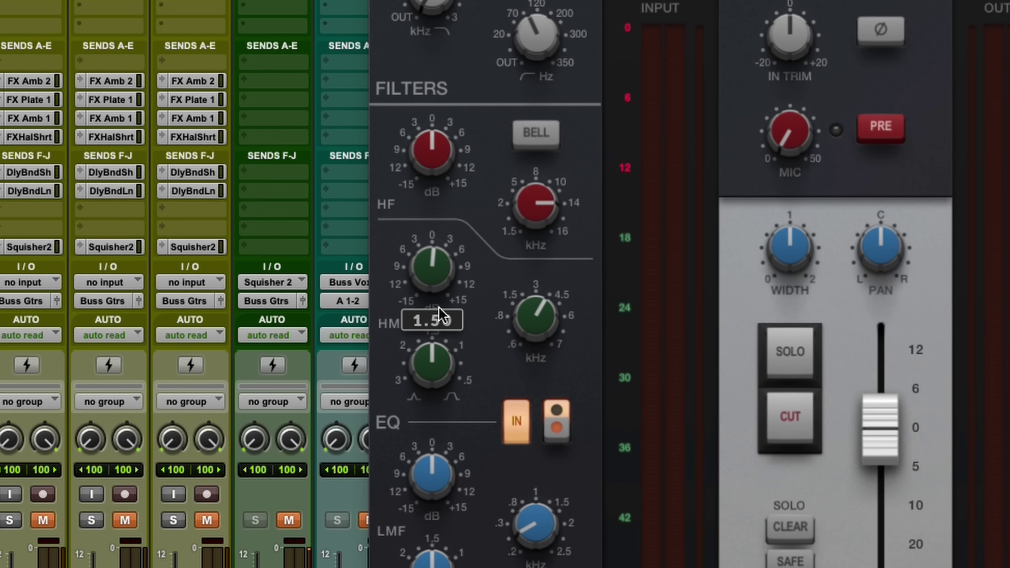
- On UKE's SSL 4K E, boost the HMF band about 3.7 dB with its frequency above 4.5 kHz, and boost HF 3.6 dB
drag(435, 310, 458, 224)
mouse_move(535, 314)
drag(535, 314, 536, 304)
mouse_move(439, 290)
drag(439, 291, 435, 289)
drag(415, 174, 428, 145)
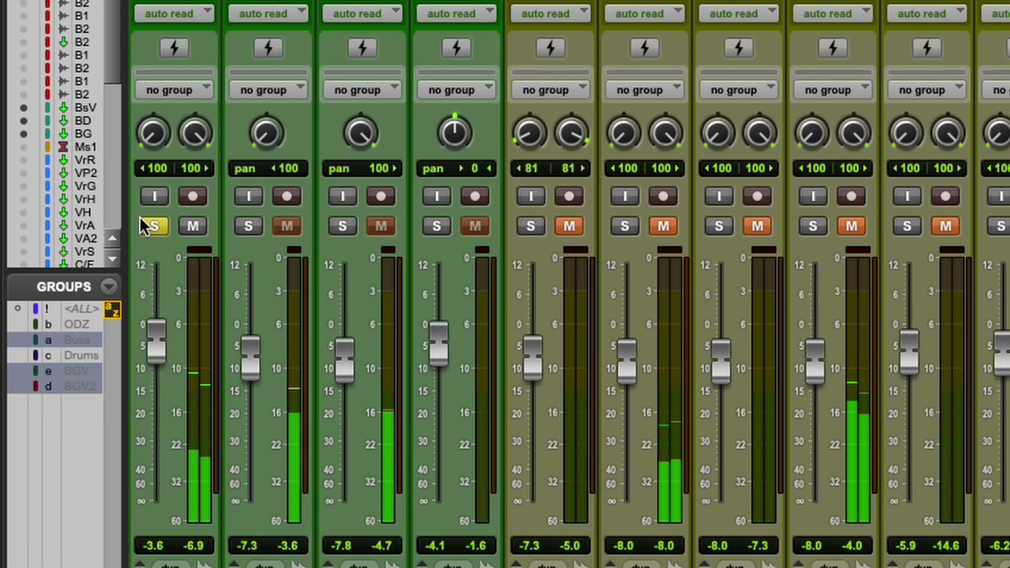
- Check the UKE EQ with the other tracks playing and fine-tune the HF gain on the SSL 4K E
click(142, 221)
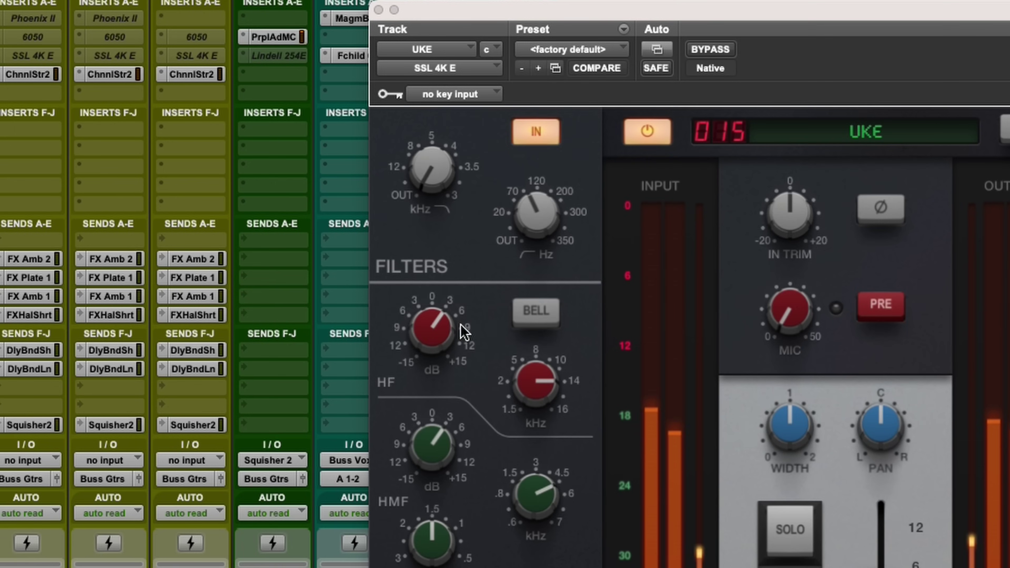
click(439, 327)
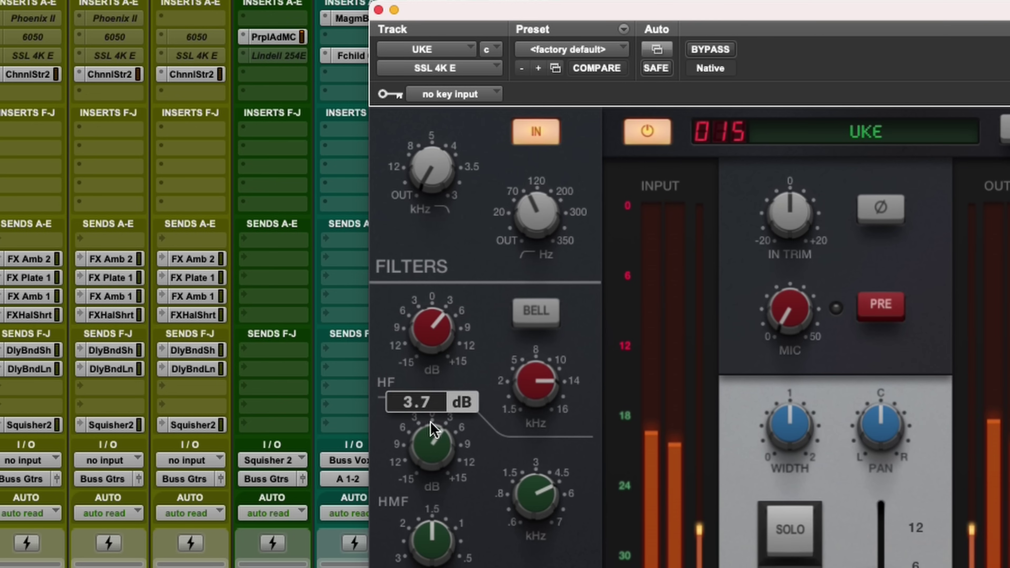
drag(425, 346, 424, 341)
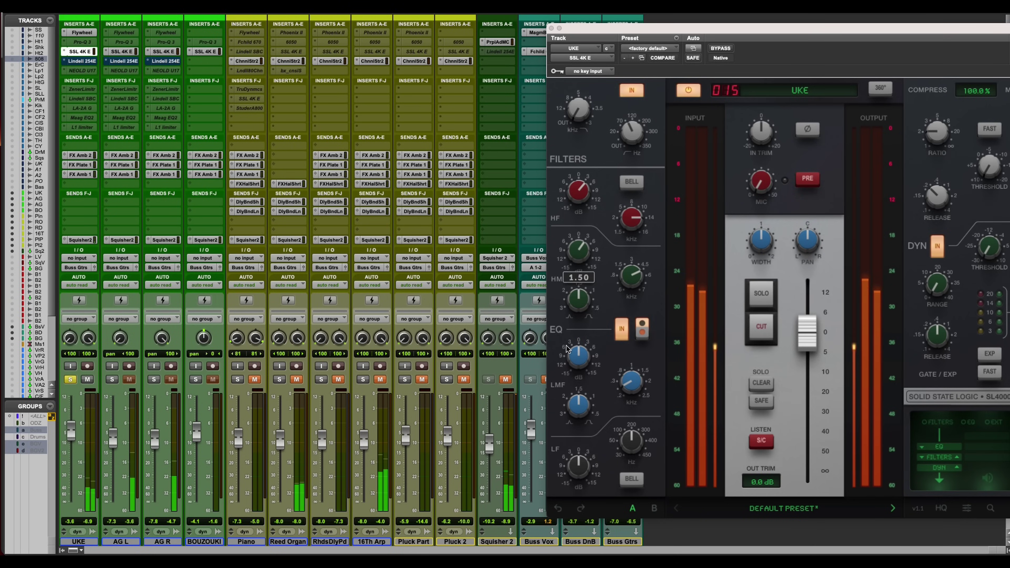
- Raise the high-pass filter frequency on UKE's SSL 4K E to about 300 Hz
mouse_move(628, 134)
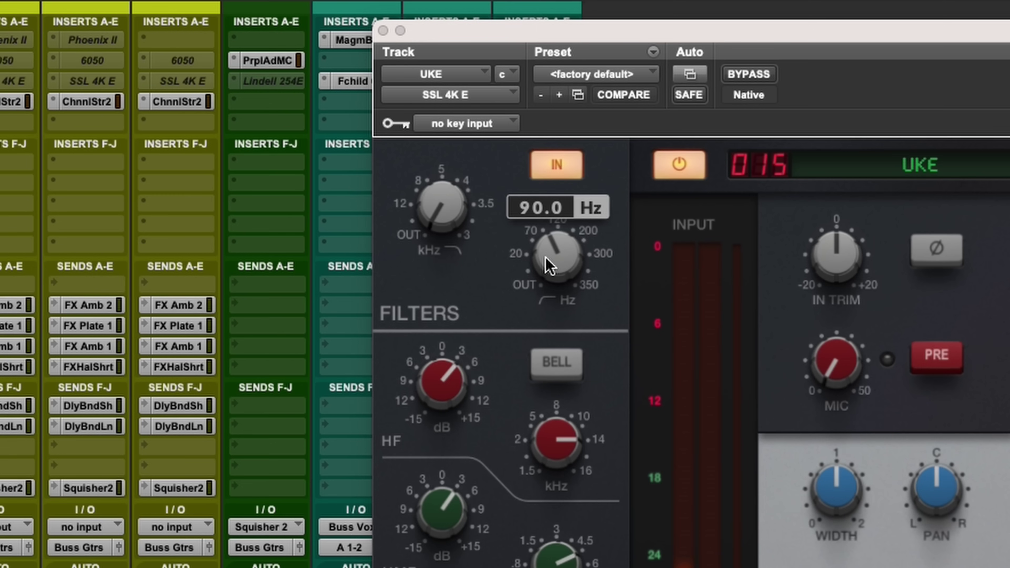
drag(550, 265, 573, 233)
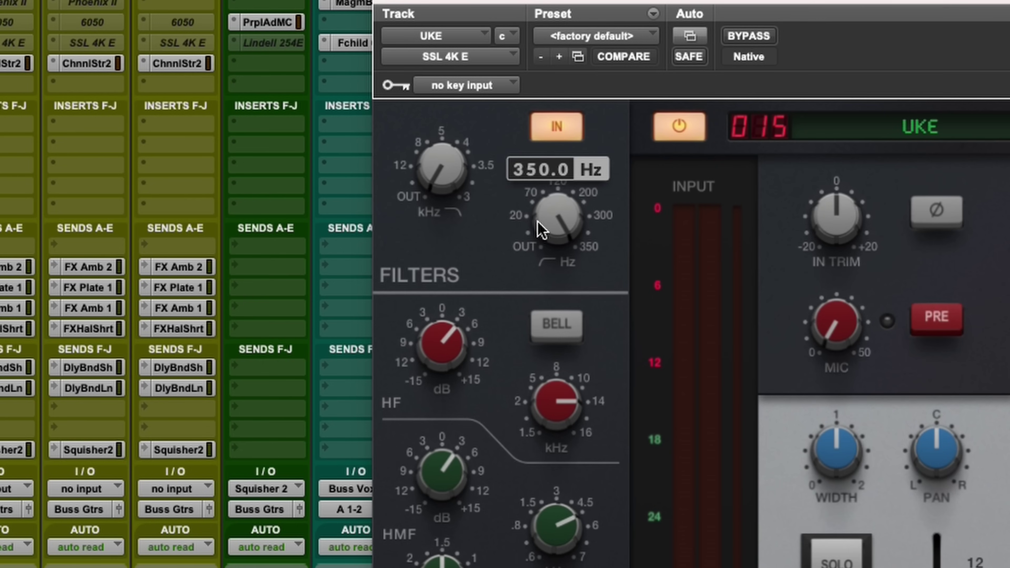
drag(541, 230, 485, 234)
click(556, 127)
click(556, 127)
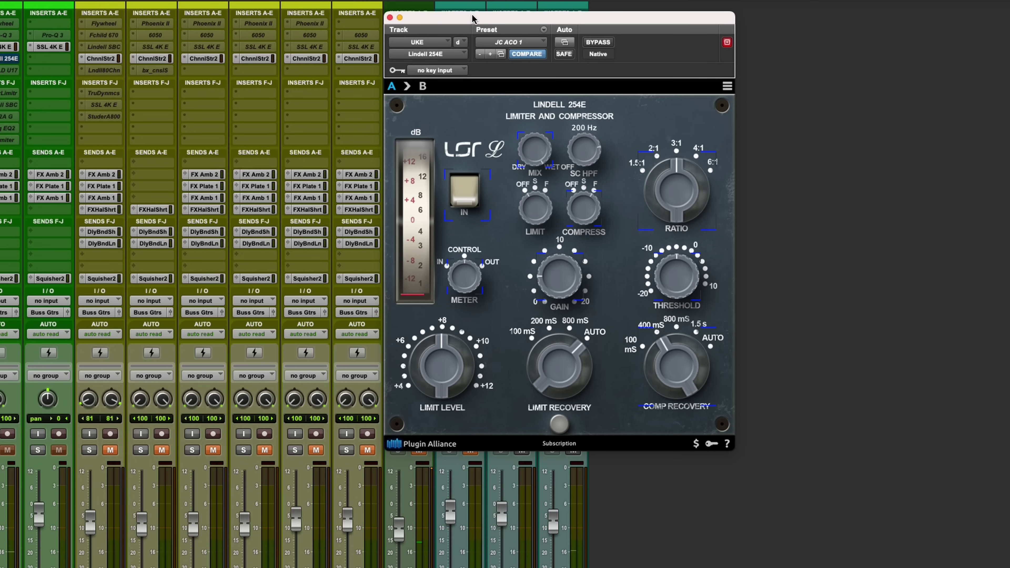
- Set the SC HPF of UKE's Lindell 254E to 255 Hz, compare the compressor bypassed and active, and close it
drag(473, 18, 473, 29)
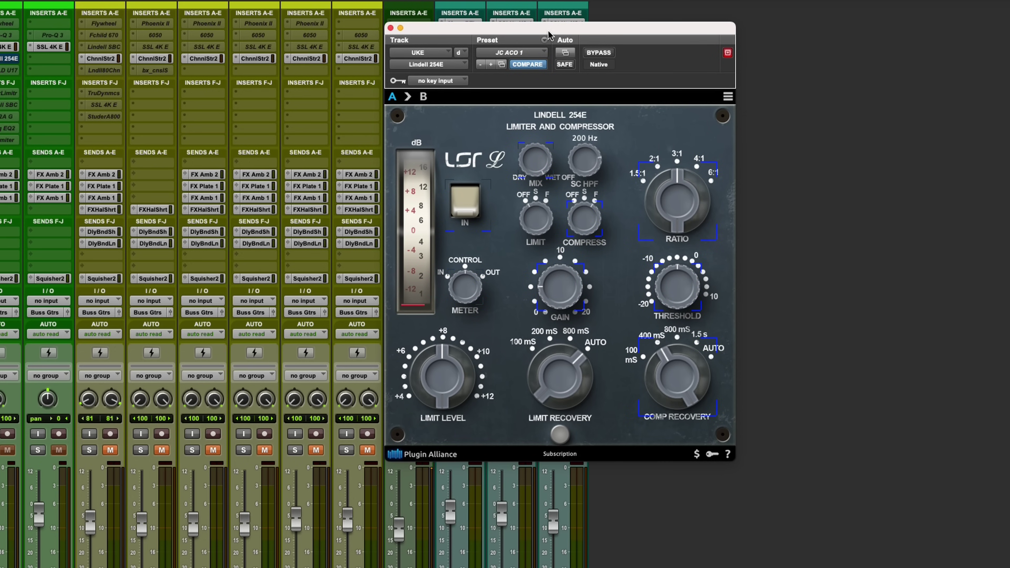
drag(549, 35, 518, 95)
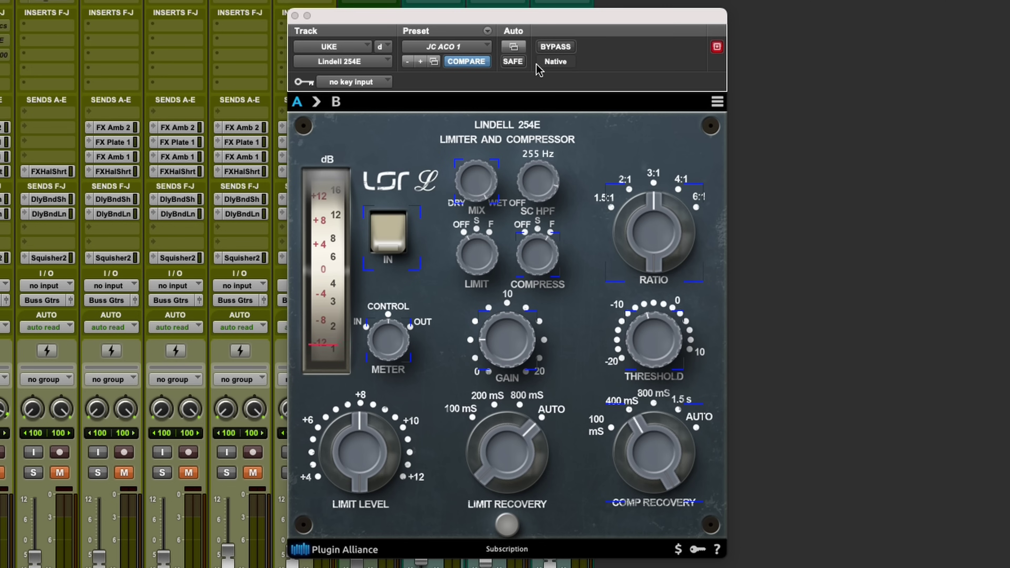
click(559, 47)
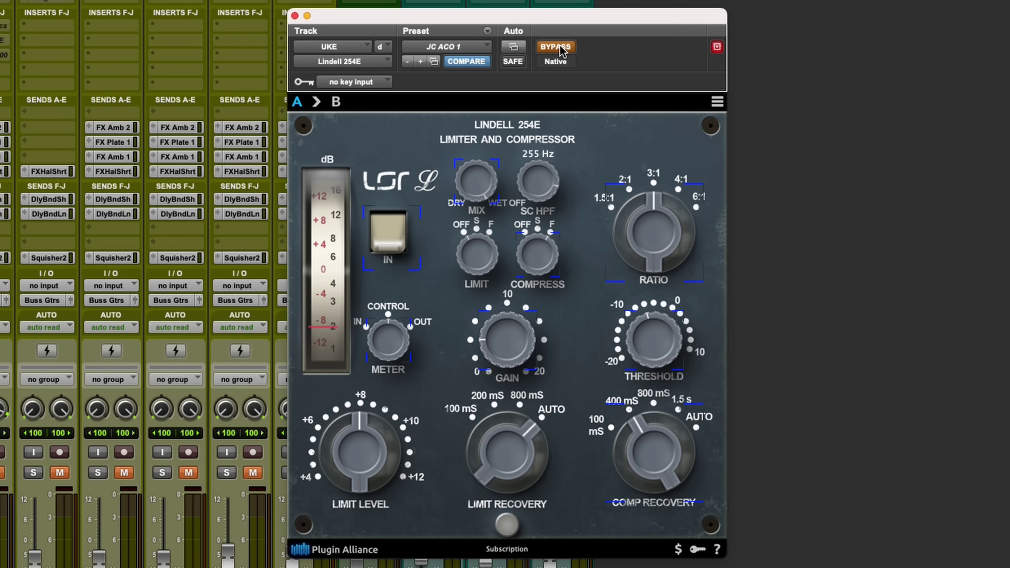
click(559, 47)
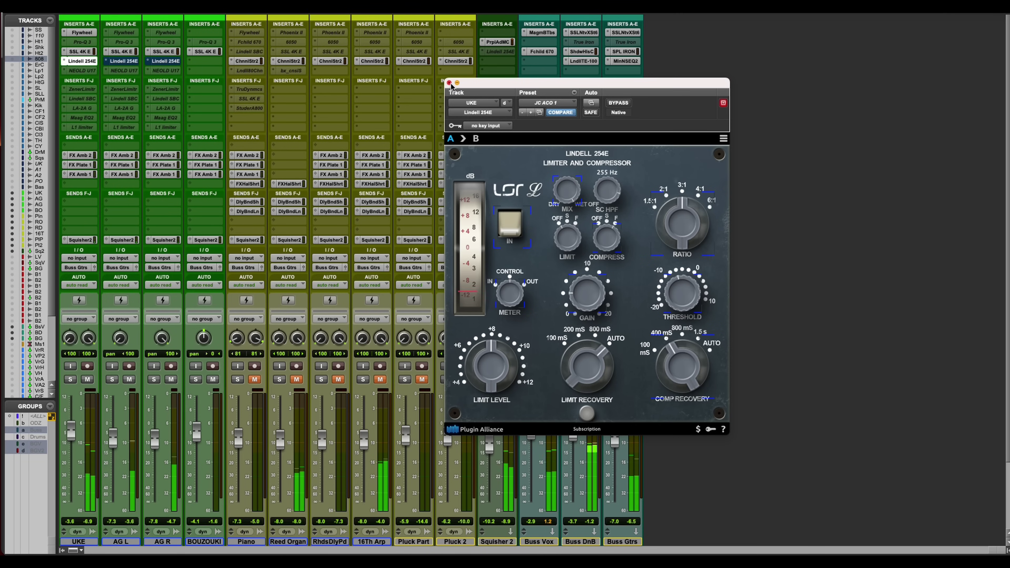
click(449, 83)
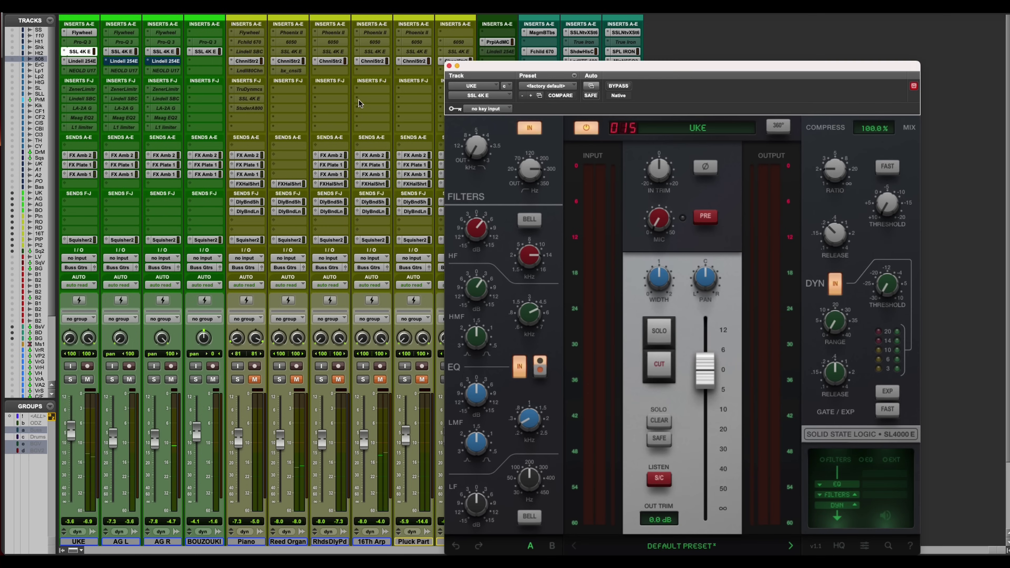
- On UKE's SSL 4K E, boost the LMF band past 12 dB with a slightly wider Q and sweep its frequency to 0.32 kHz
drag(640, 71, 588, 45)
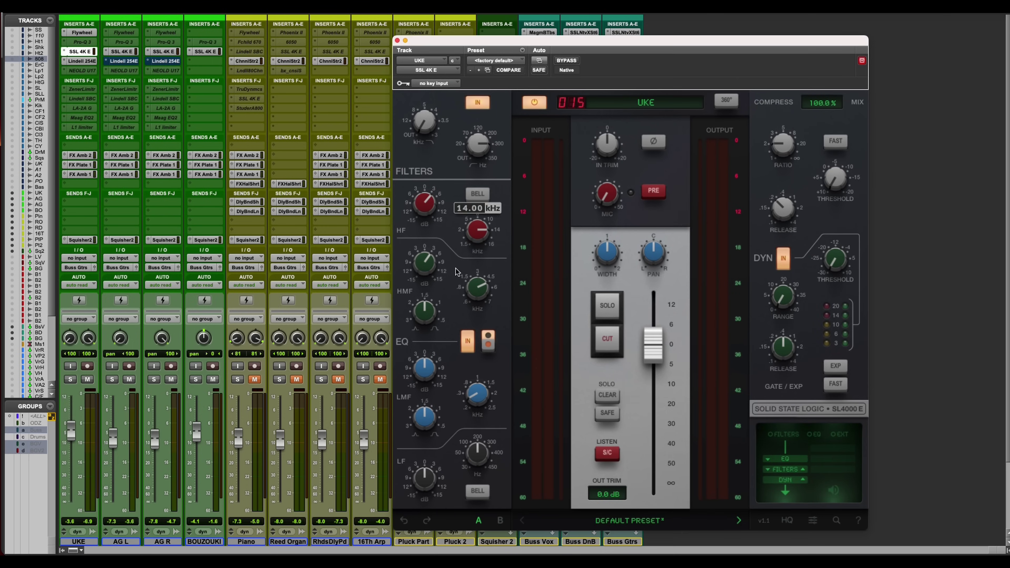
drag(420, 369, 419, 367)
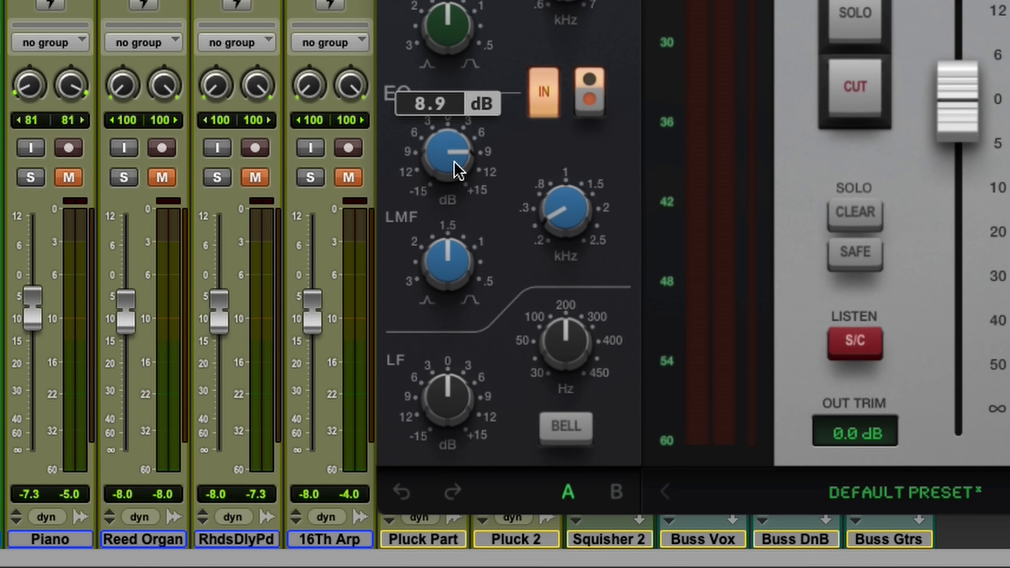
drag(459, 161, 481, 142)
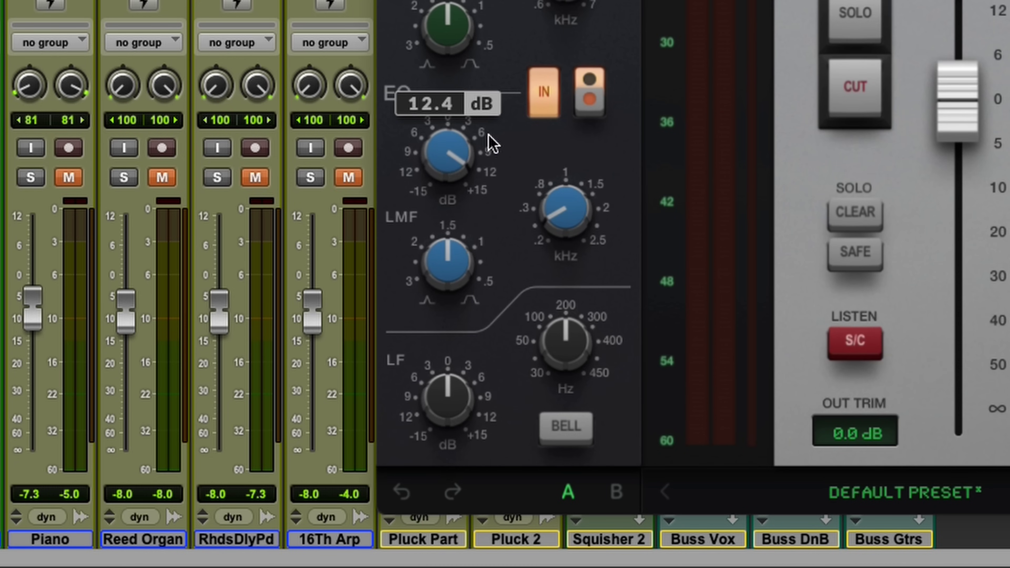
mouse_move(447, 247)
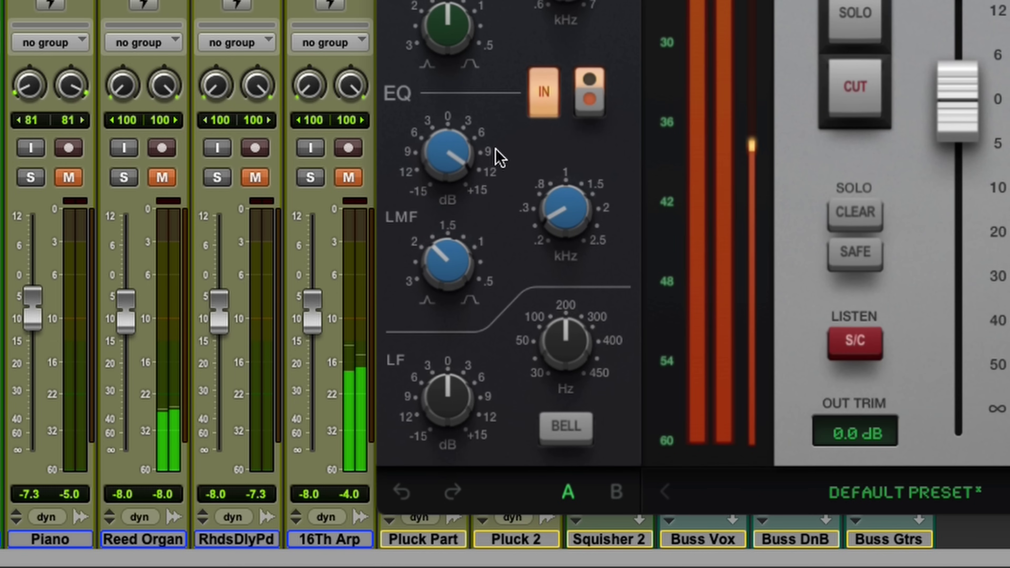
drag(564, 201, 558, 176)
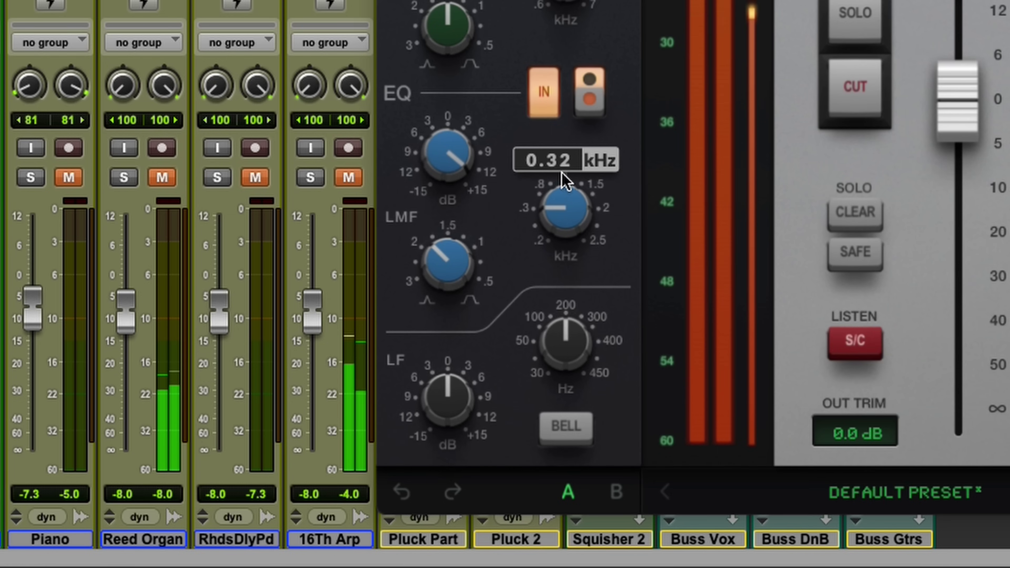
- Turn the LMF boost into a cut of about 3 dB and close the SSL 4K E
drag(457, 164, 467, 286)
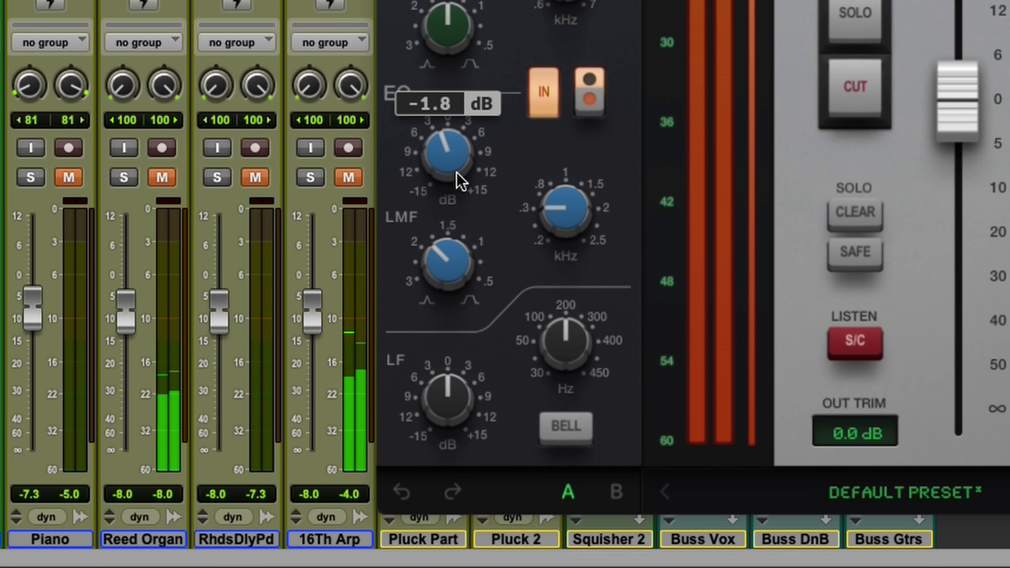
drag(454, 187, 455, 185)
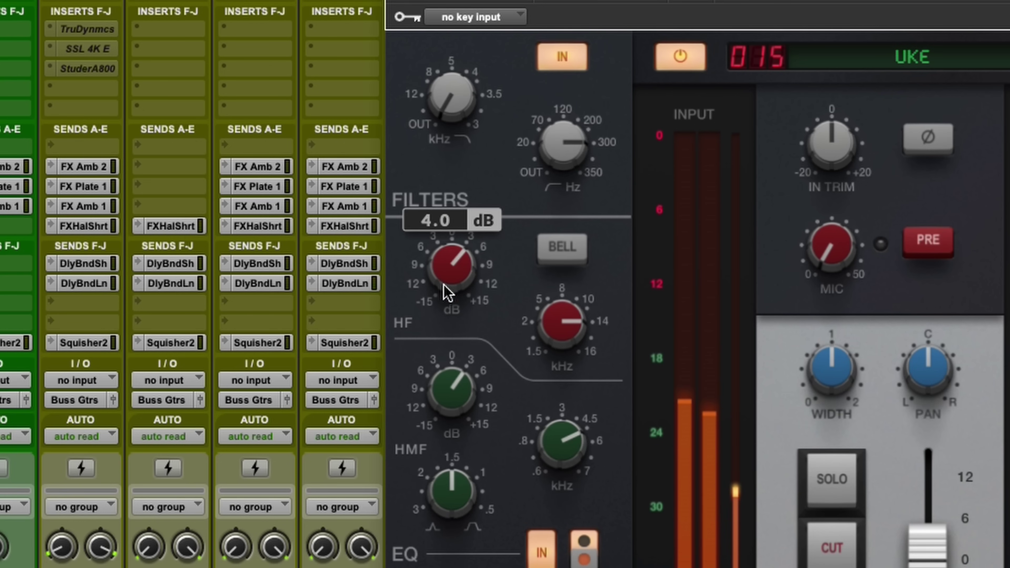
drag(444, 289, 469, 235)
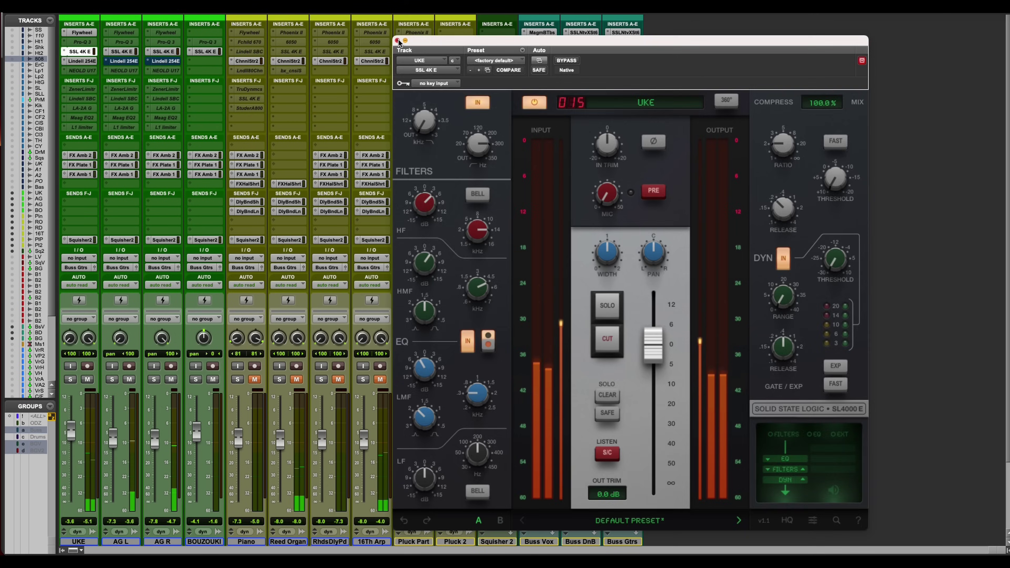
click(399, 39)
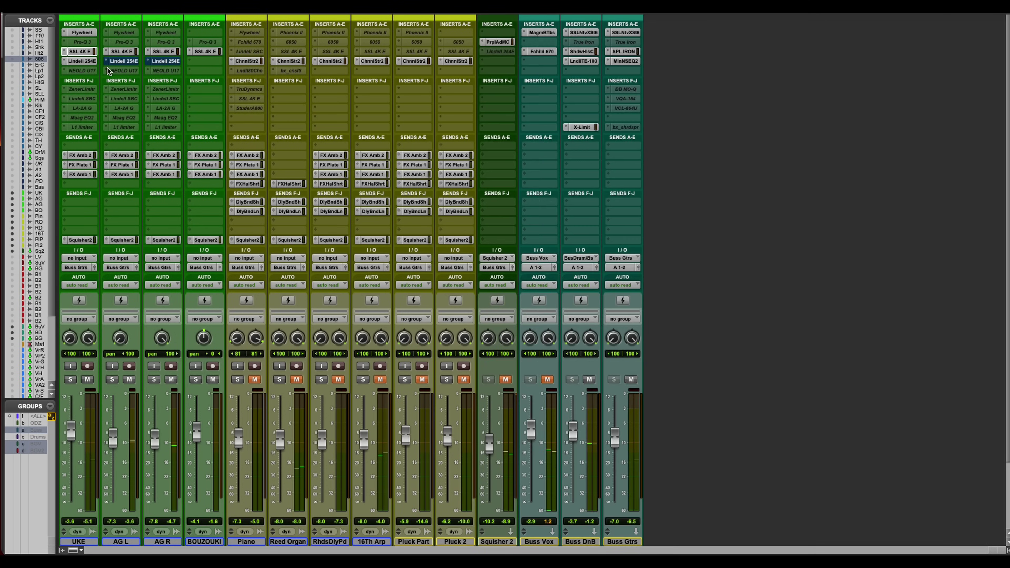
- Activate the L1 limiter on UKE and lower its linked threshold and output ceiling to -14.3 dB, listening to the result
click(81, 127)
right_click(85, 129)
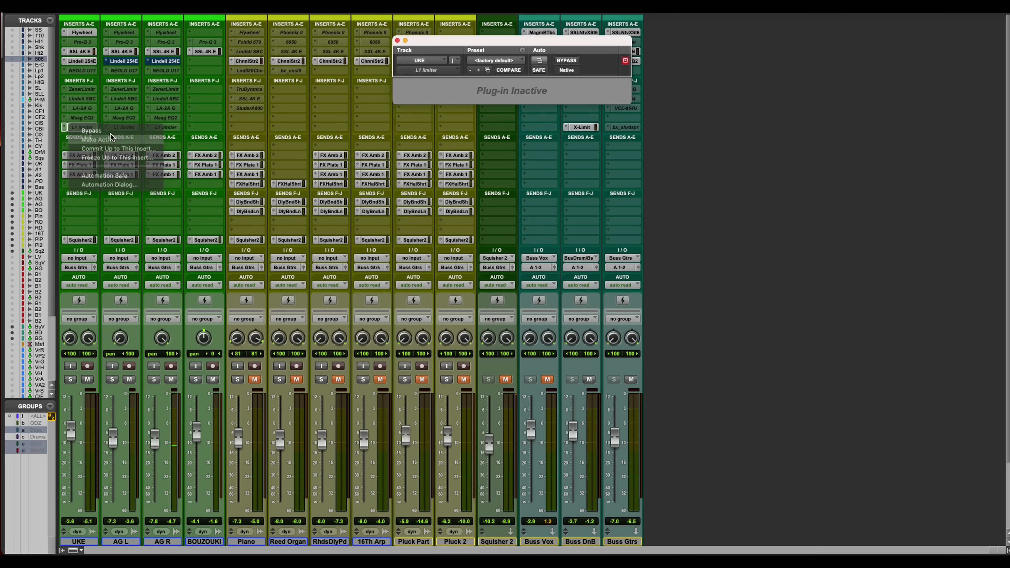
click(87, 136)
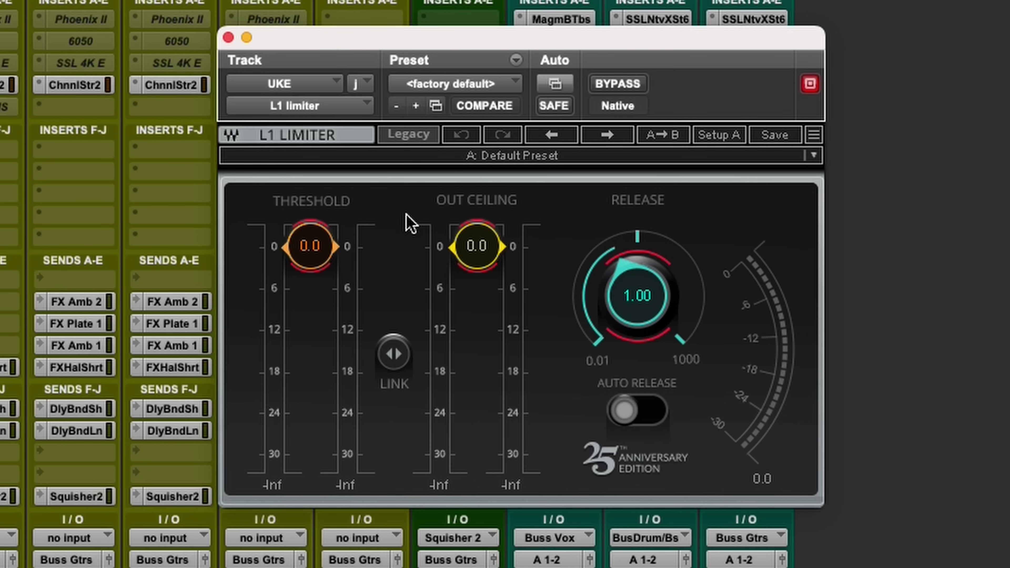
drag(399, 345, 408, 309)
key(space)
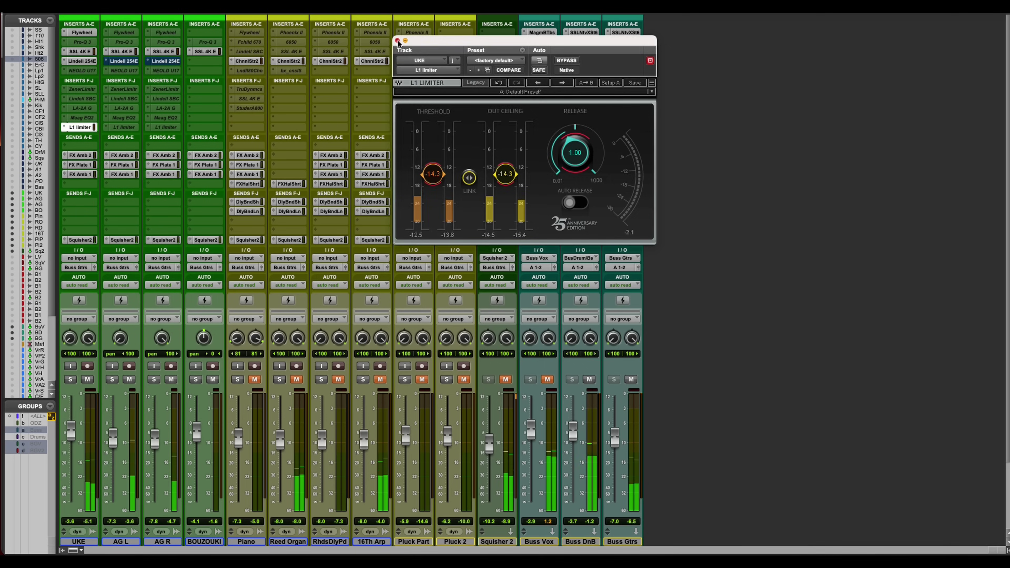
- Close the L1 limiter and lower the UKE fader to -5.7 dB
click(228, 37)
drag(75, 423, 74, 429)
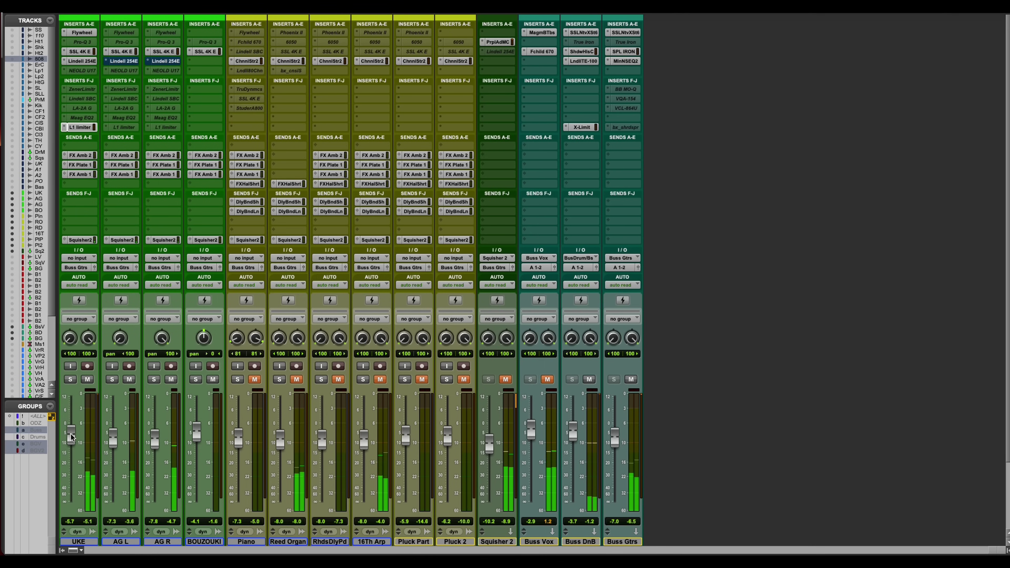
- Solo AG L with its SSL 4K E open and raise the AG L fader to -6.8 dB during playback
click(112, 379)
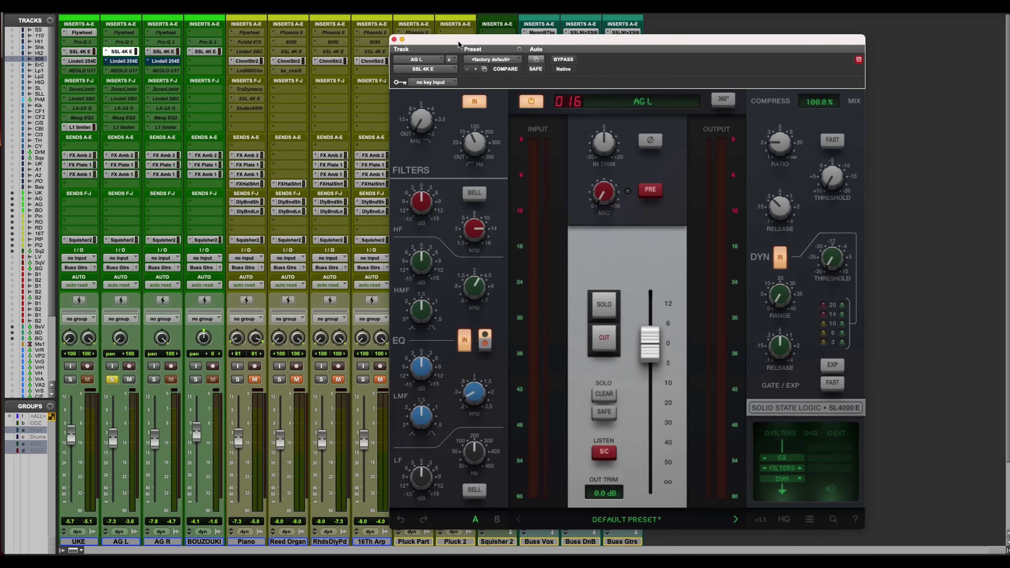
drag(458, 41, 435, 39)
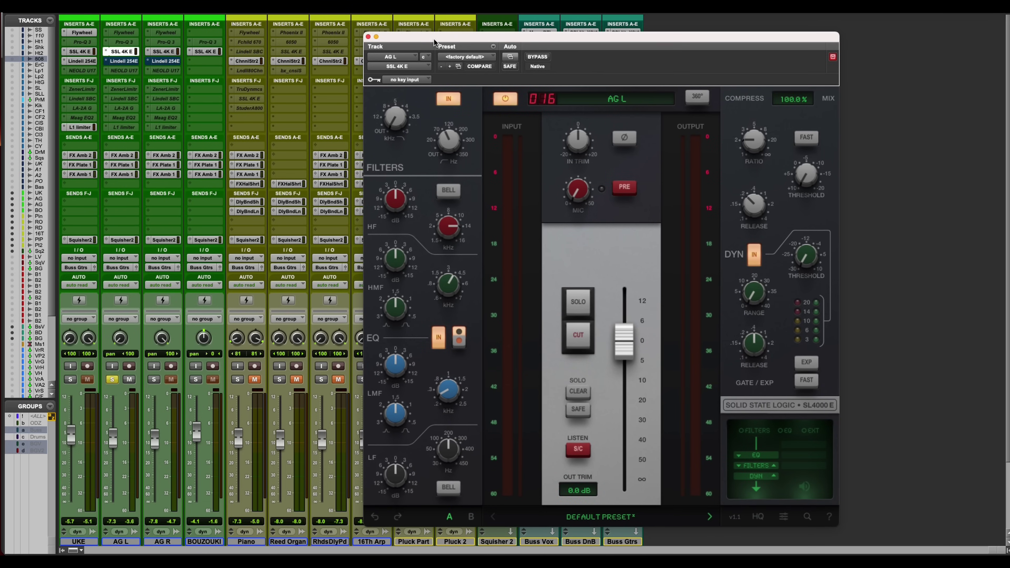
key(space)
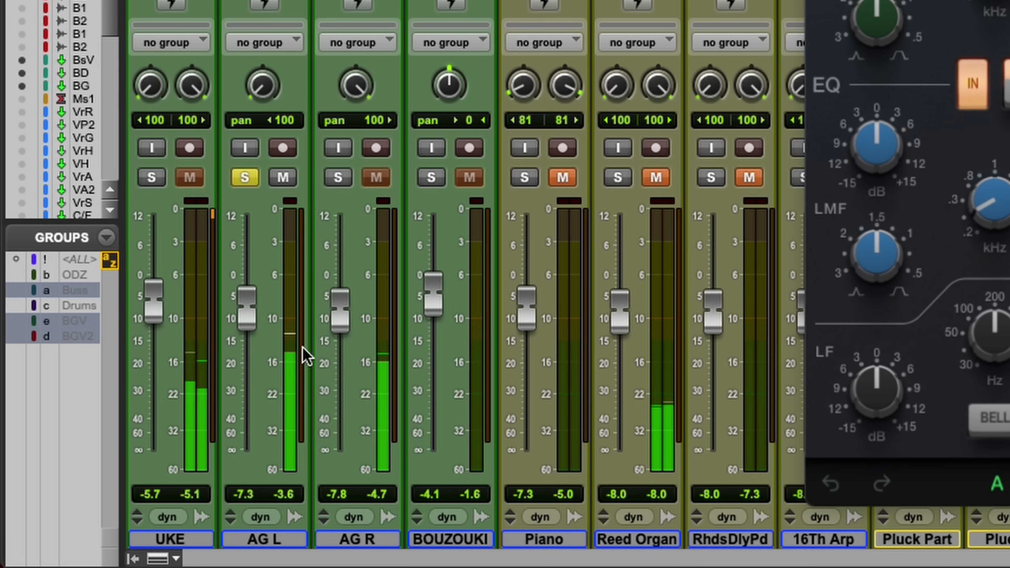
drag(253, 307, 253, 305)
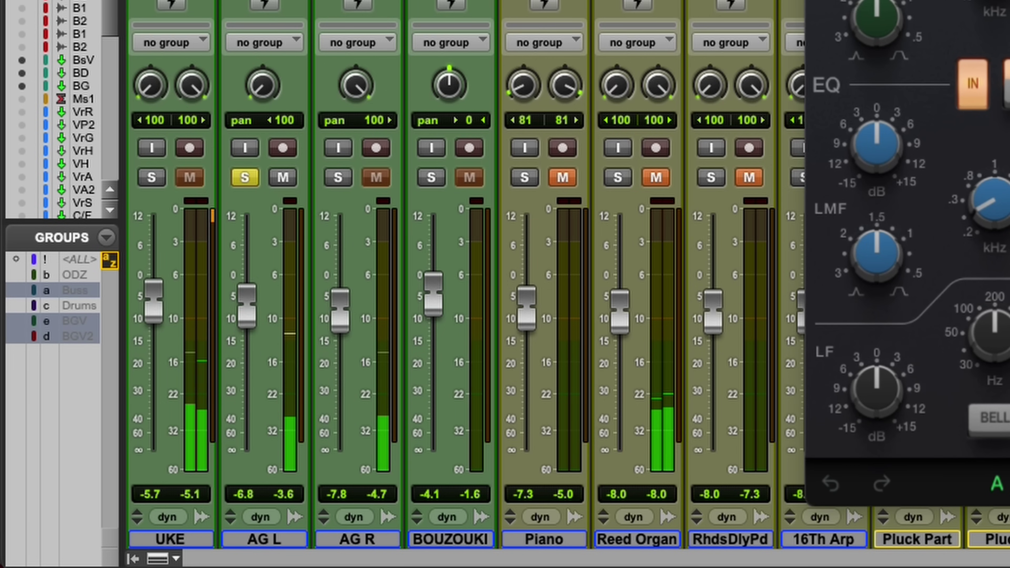
- Mute UKE, raise the AG R fader to -7.5 dB with AG L unsoloed, and solo AG L again
click(190, 177)
click(245, 177)
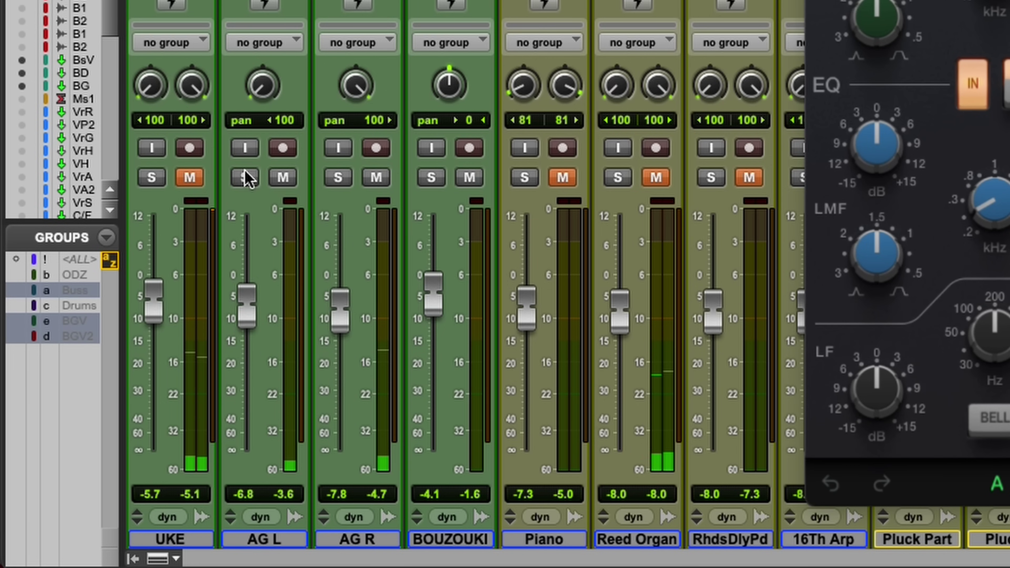
drag(338, 316, 338, 314)
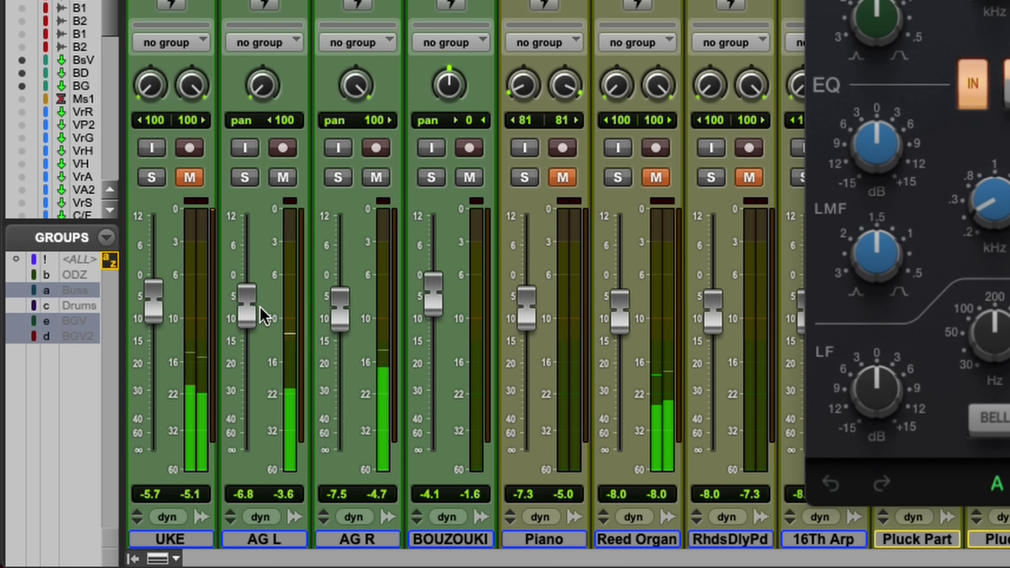
click(245, 177)
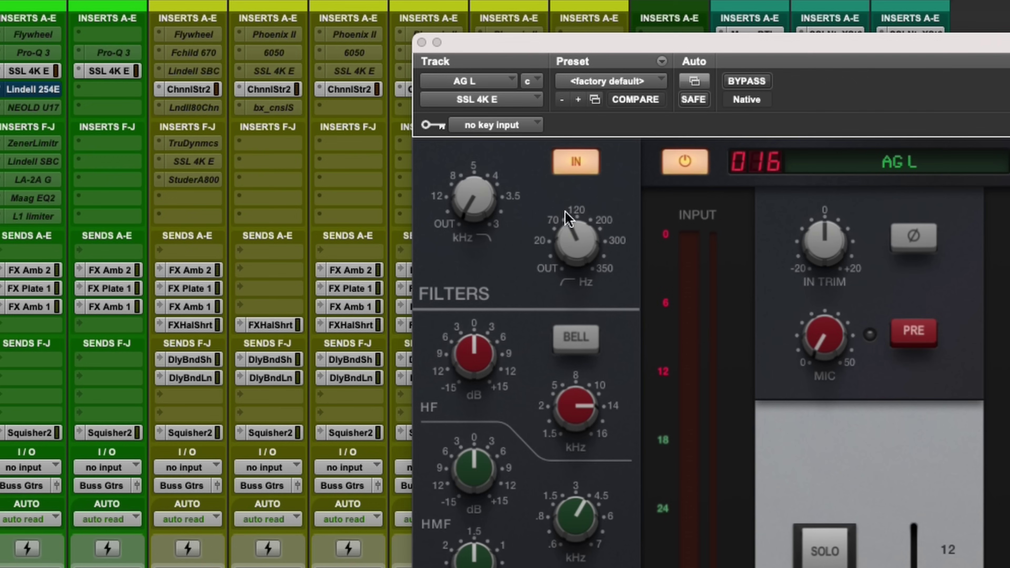
- Set the high-pass filter on AG L's SSL 4K E between 120 and 200 Hz
drag(575, 244, 608, 203)
mouse_move(469, 193)
mouse_move(574, 241)
mouse_down()
mouse_move(571, 254)
mouse_move(560, 244)
mouse_up()
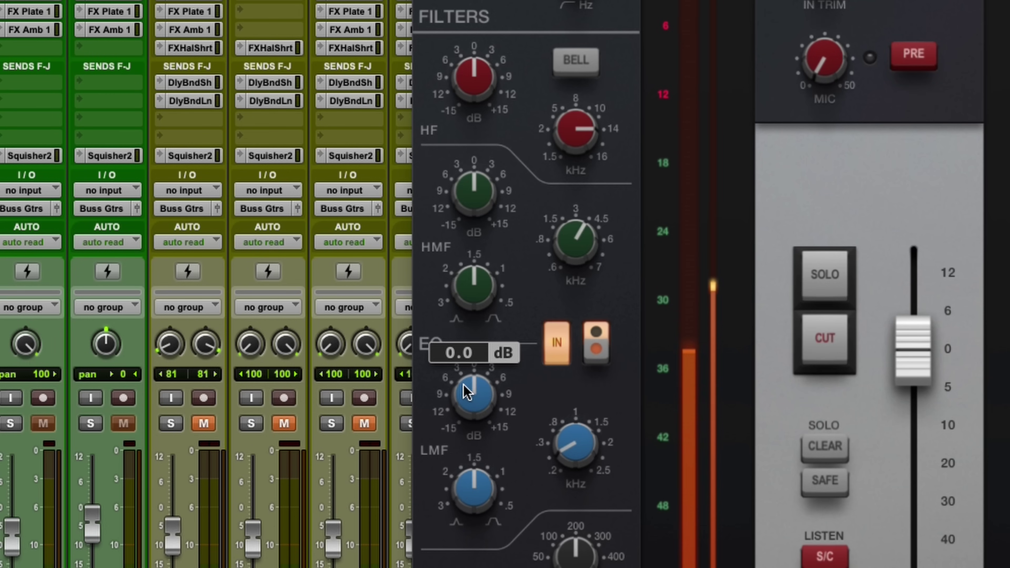
- Boost AG L's LMF band, sweep it upward from 0.25 kHz to about 0.3 kHz, and turn the boost into a 2.9 dB cut
drag(466, 386, 545, 385)
click(569, 446)
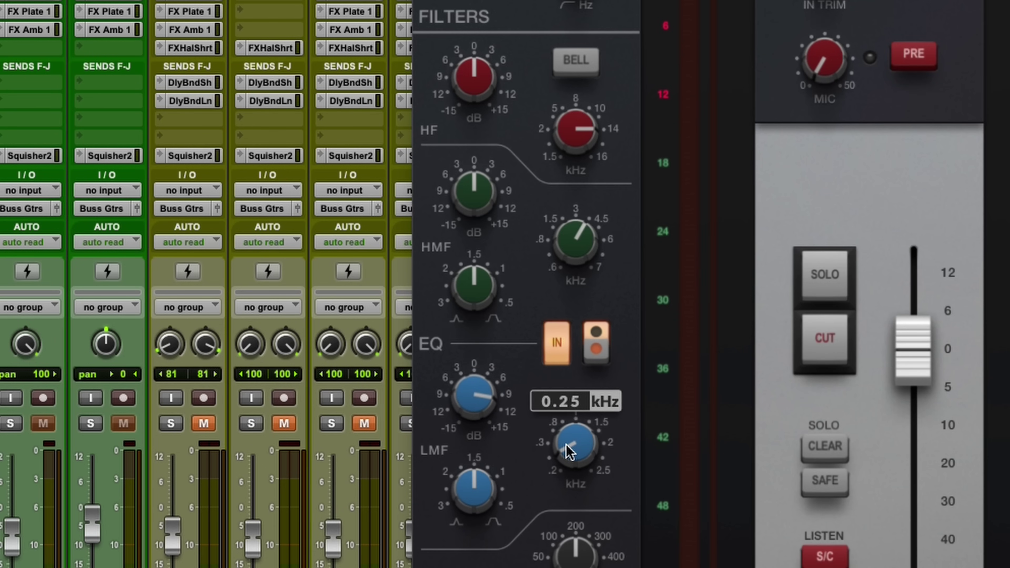
drag(570, 456, 541, 428)
drag(473, 396, 464, 530)
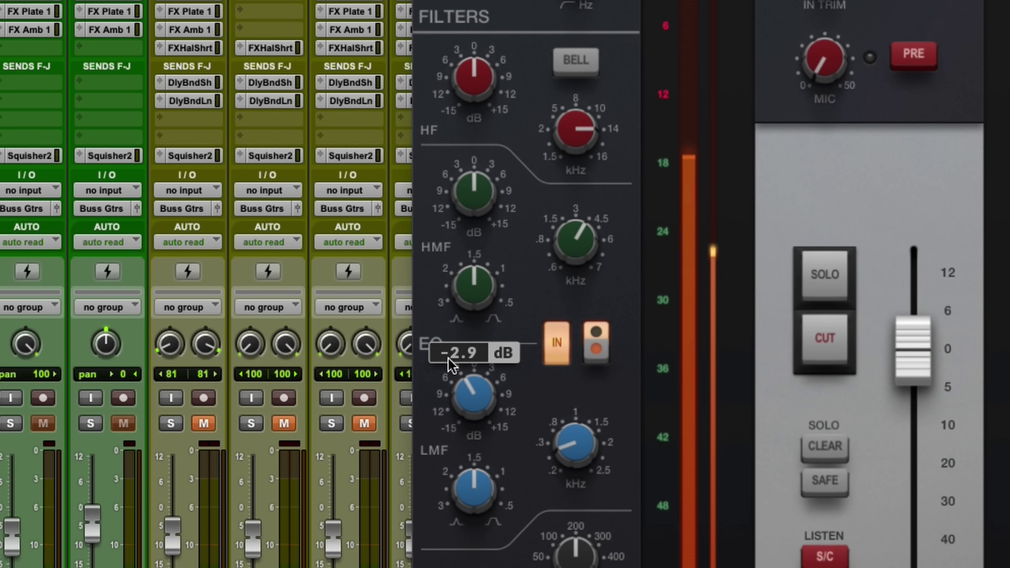
- Boost AG L's HMF band to about 10 dB to find its frequency, and reduce the boost to about 4 dB
drag(484, 190, 493, 159)
drag(473, 192, 512, 161)
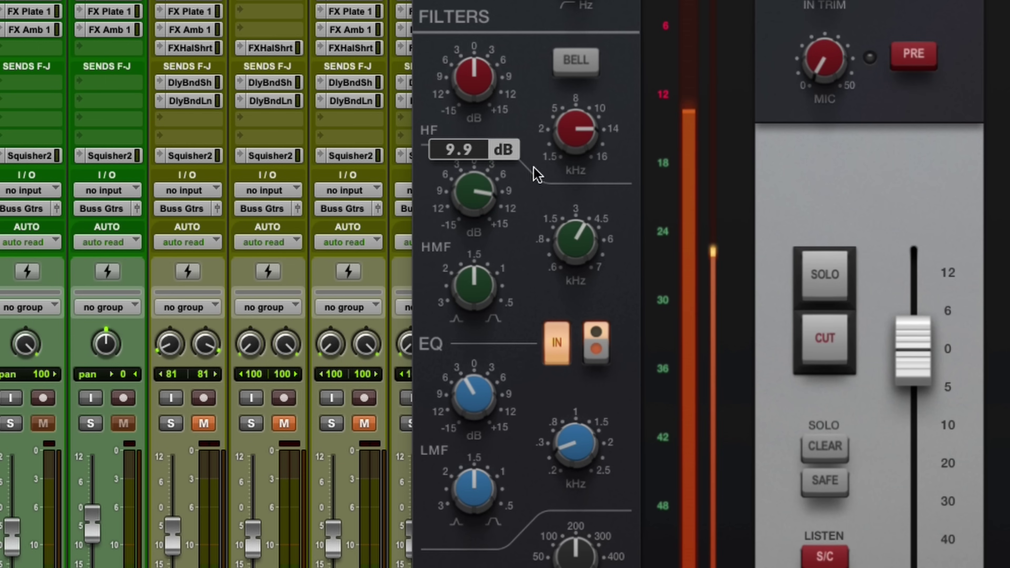
drag(493, 207, 476, 222)
- Boost the HF band on AG L's SSL 4K E to about 6 dB
drag(475, 88, 477, 63)
scroll(478, 65, up, 2)
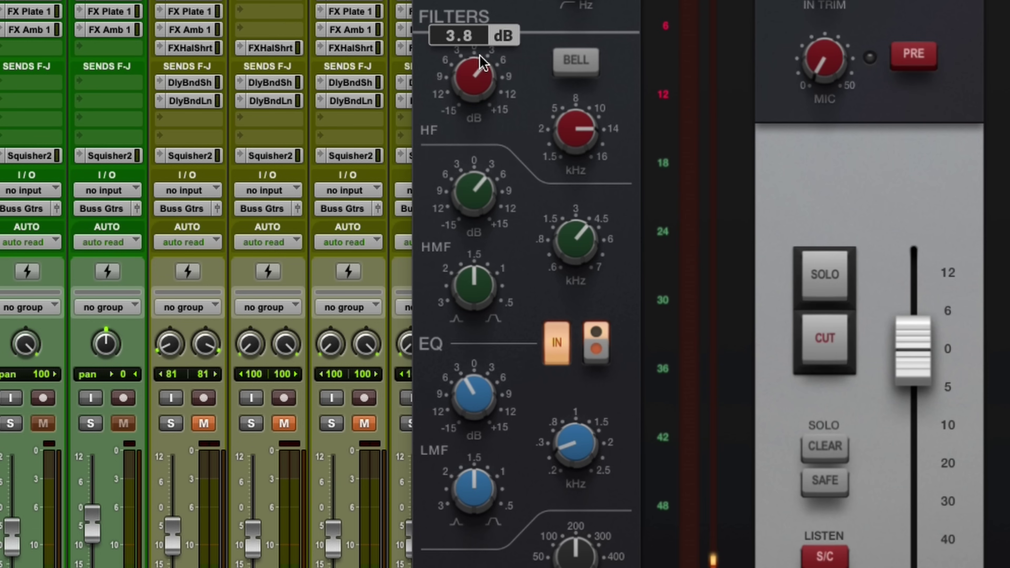
scroll(475, 65, up, 1)
scroll(479, 60, up, 5)
scroll(478, 60, down, 3)
mouse_move(561, 112)
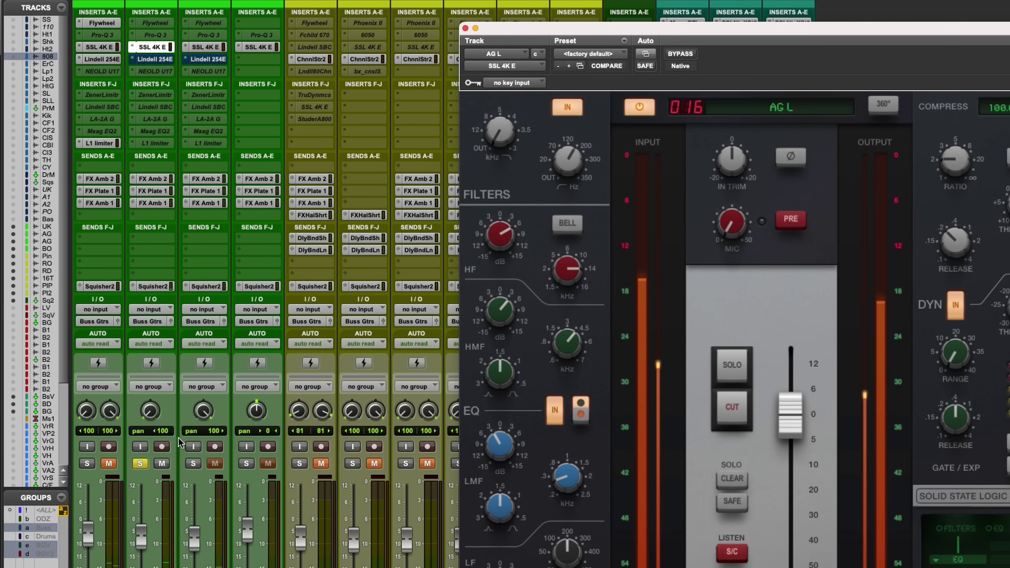
- Audition AG R soloed with AG L, clear both solos, and lower the faders to -7.8 dB on AG L and -8.1 dB on AG R
click(154, 380)
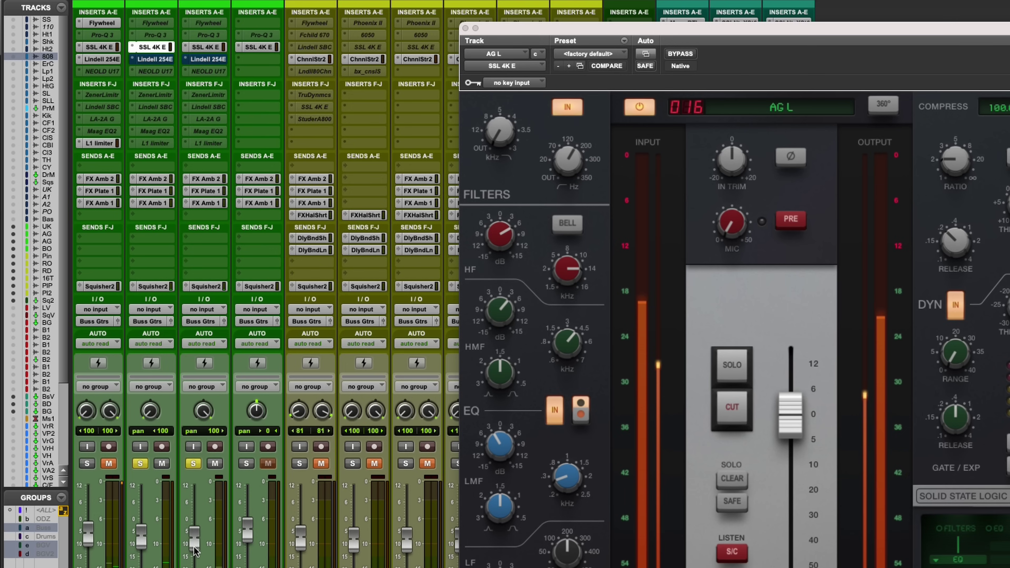
click(191, 462)
click(142, 462)
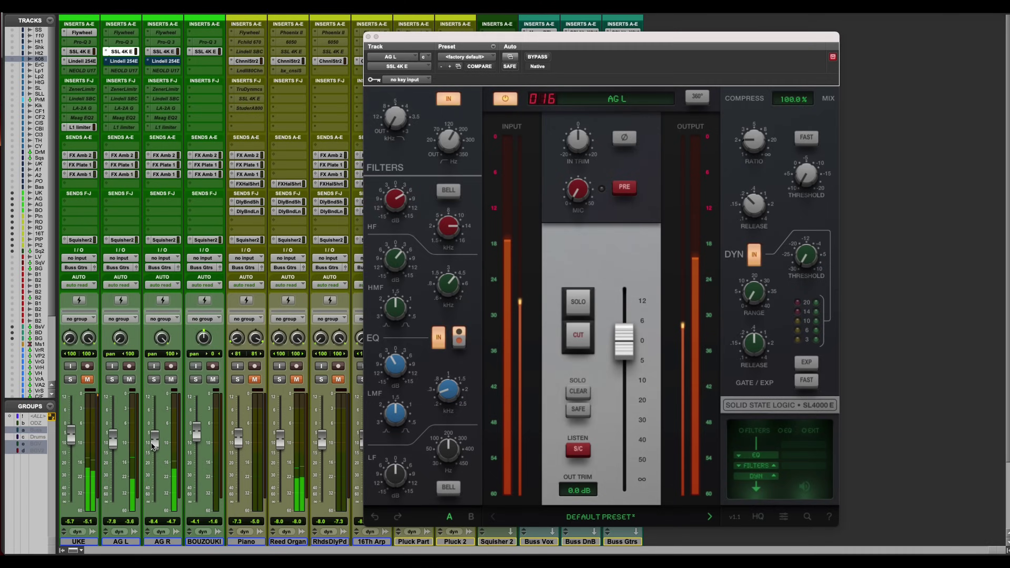
- Close the SSL 4K E, restart playback at marker C1, and lower AG L to -8.1 dB and AG R to -8.9 dB
key(super+equal)
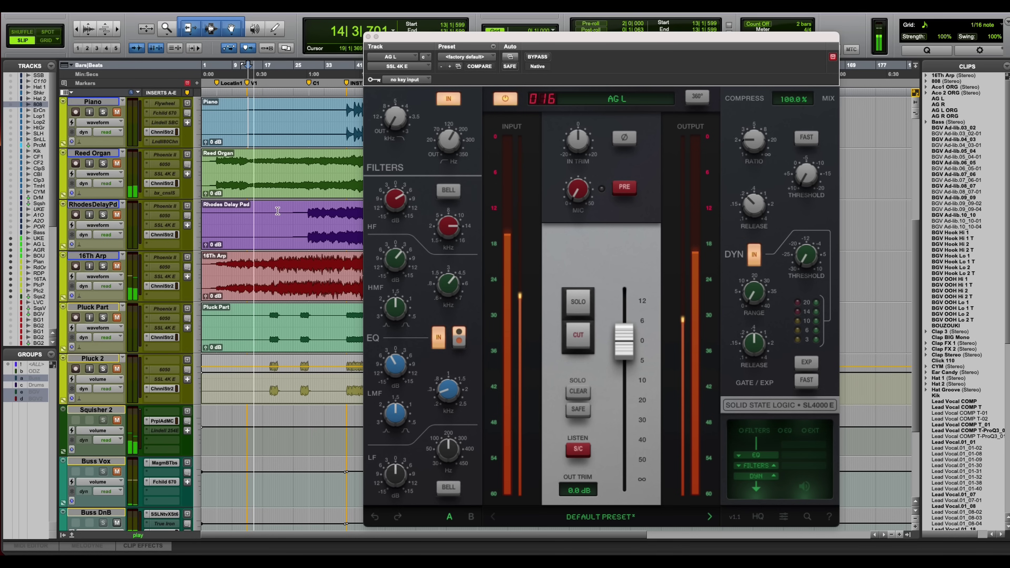
click(368, 36)
key(space)
scroll(364, 187, up, 5)
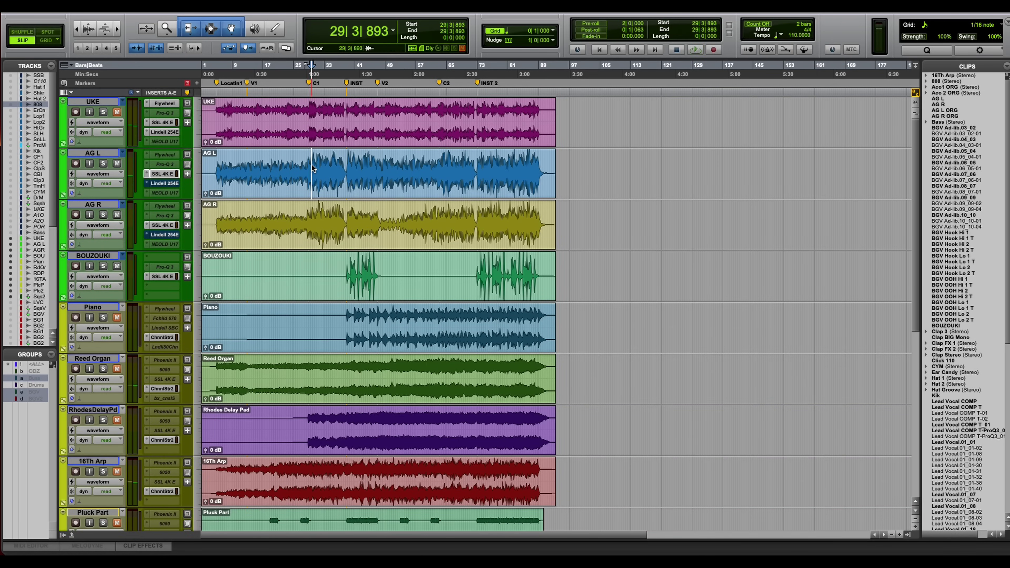
key(super+equal)
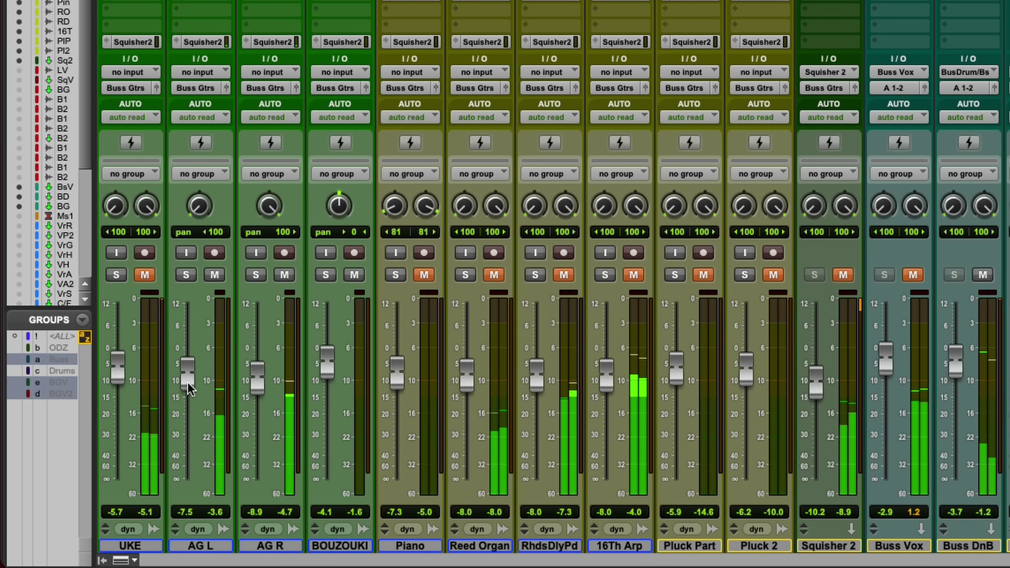
- Solo AG L, reduce its SSL 4K E HMF boost to about 3 dB and raise the high-pass filter slightly toward 200 Hz
click(186, 275)
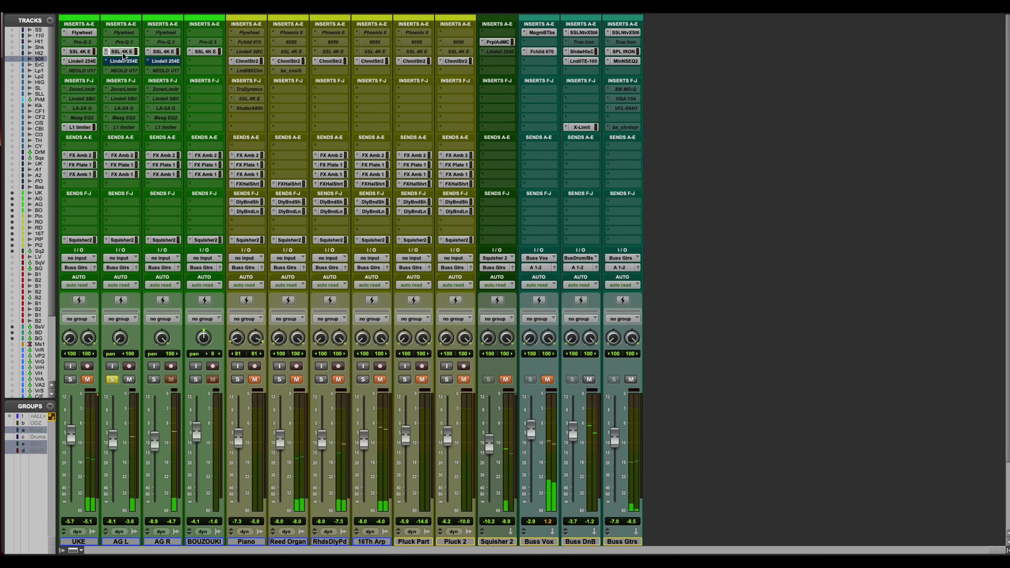
click(122, 52)
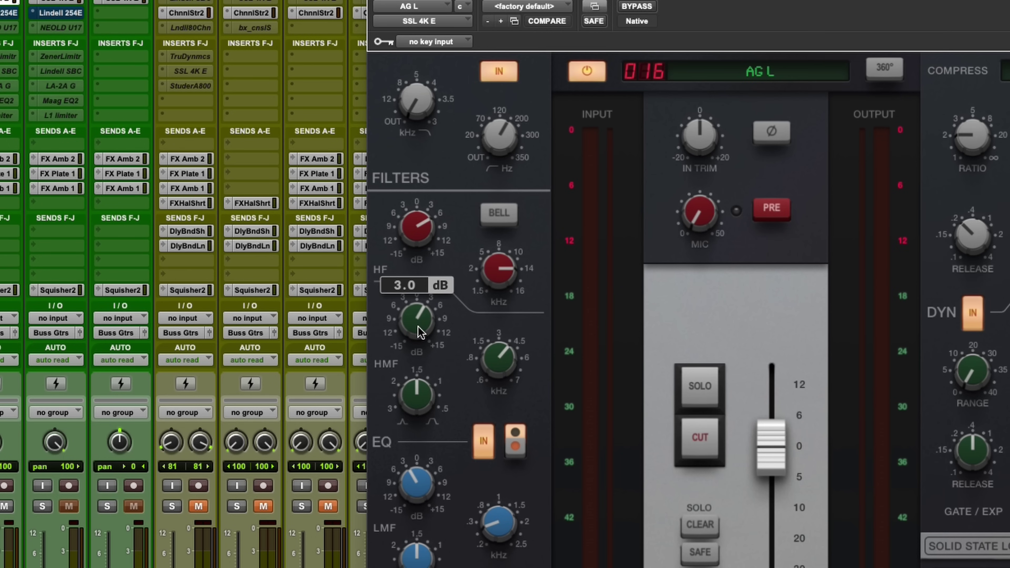
drag(412, 318, 412, 321)
drag(496, 136, 493, 135)
key(space)
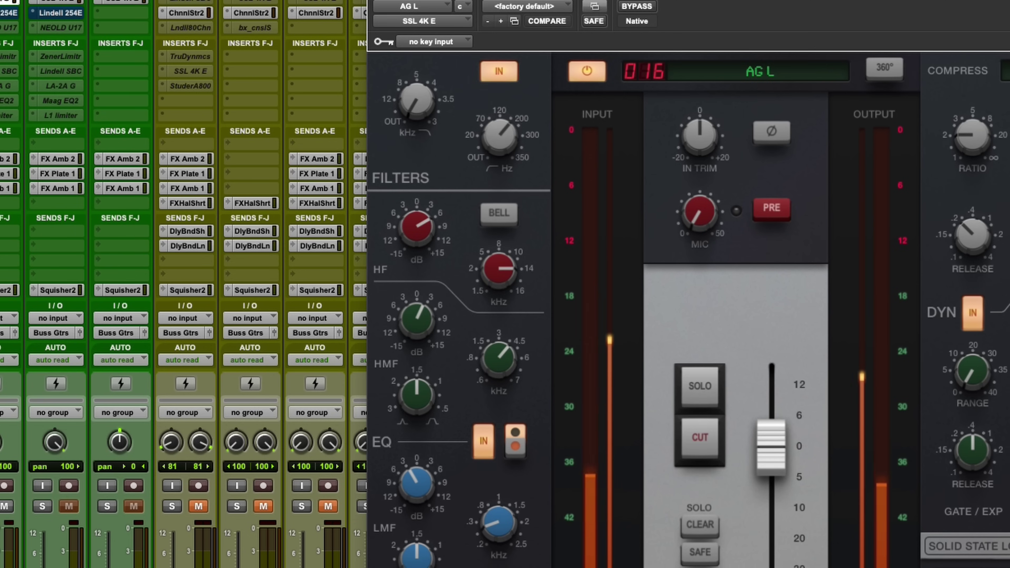
- Copy AG L's SSL 4K E with its settings to AG R and switch the solo from AG L to AG R
drag(159, 50, 203, 51)
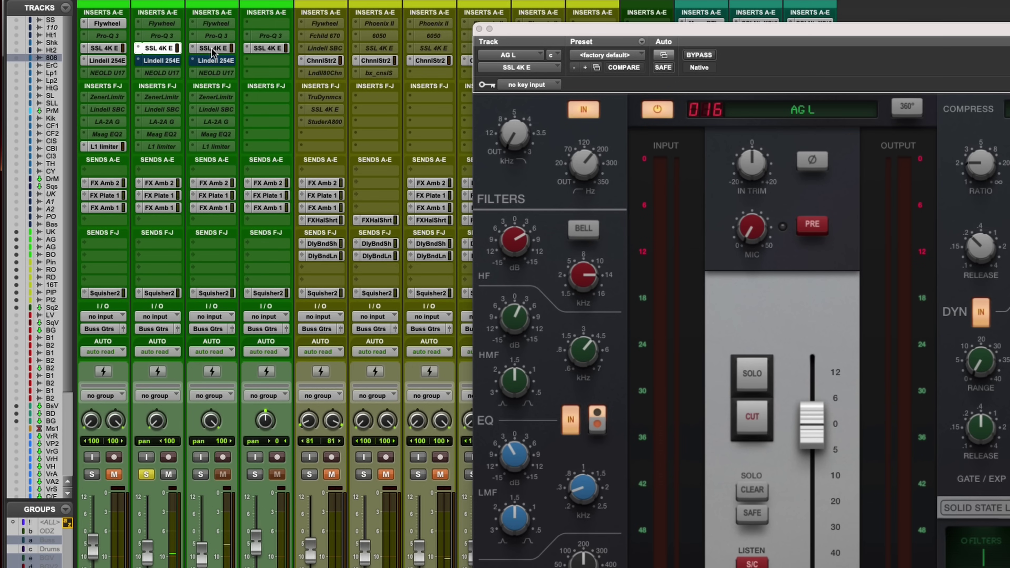
click(145, 475)
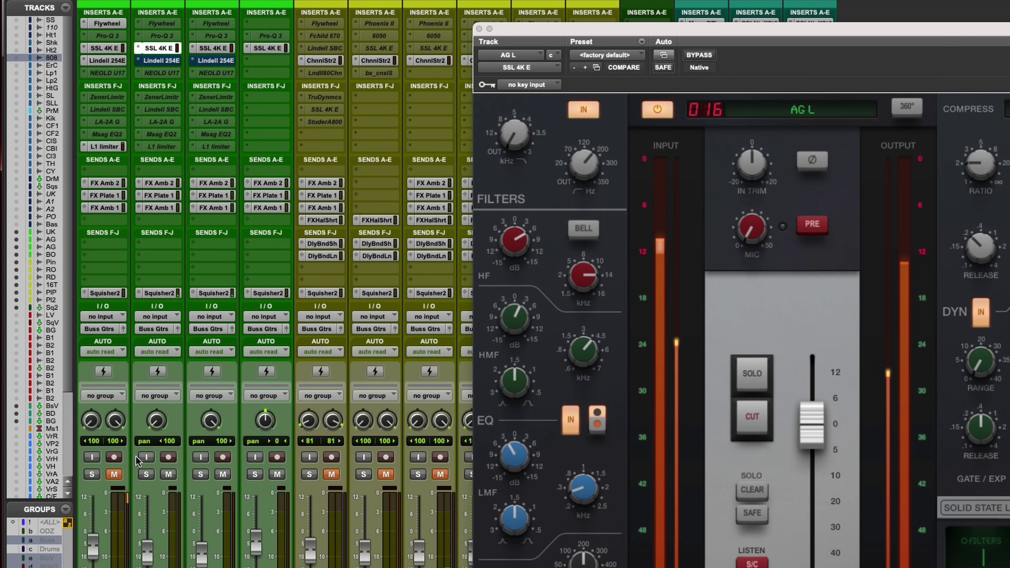
click(201, 474)
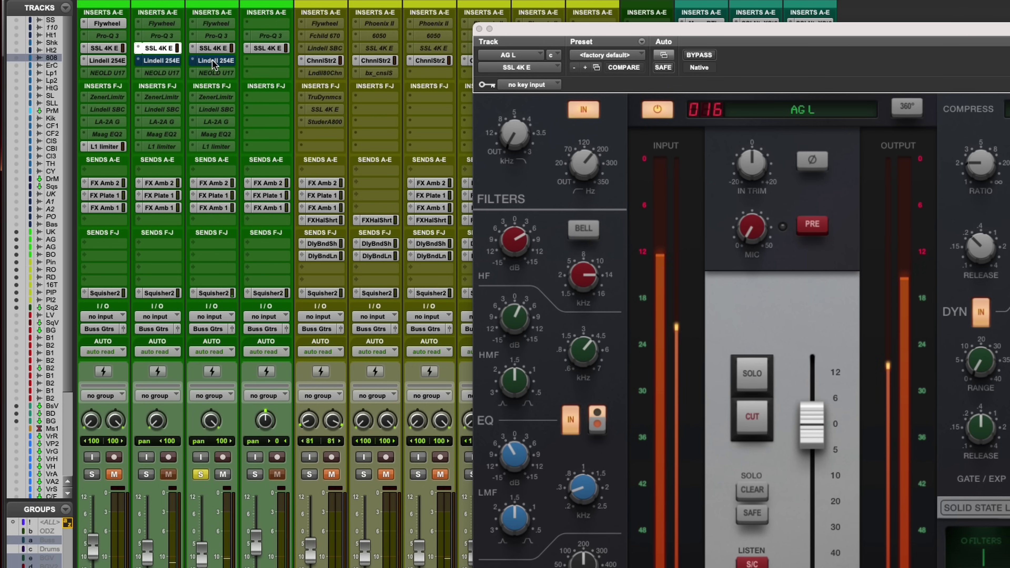
- Trim the HF boost on AG R's SSL 4K E to about 4 dB, audition both guitars, and leave only AG L soloed
click(214, 48)
drag(514, 240, 513, 238)
drag(466, 290, 466, 293)
click(187, 278)
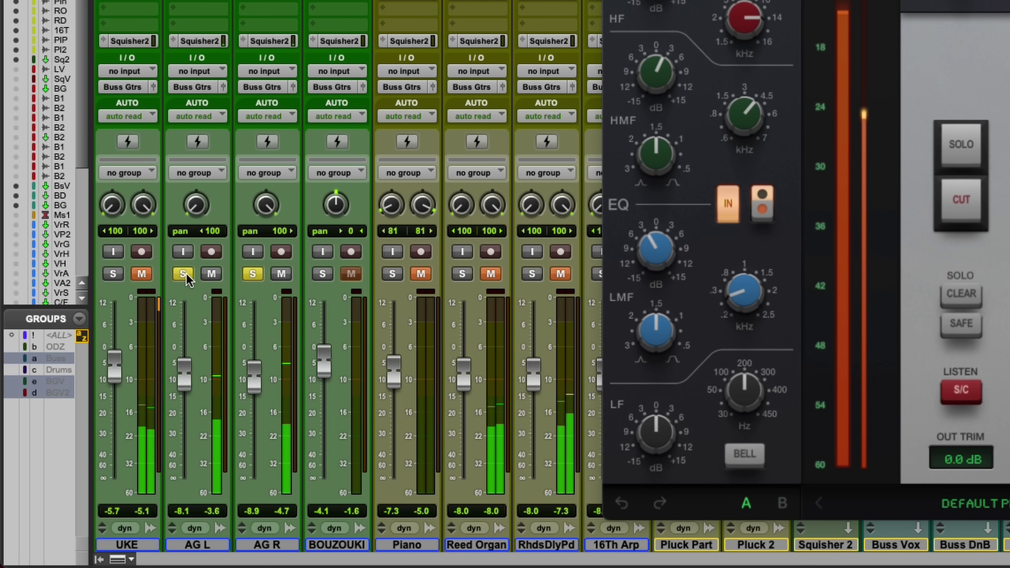
alt+click(252, 274)
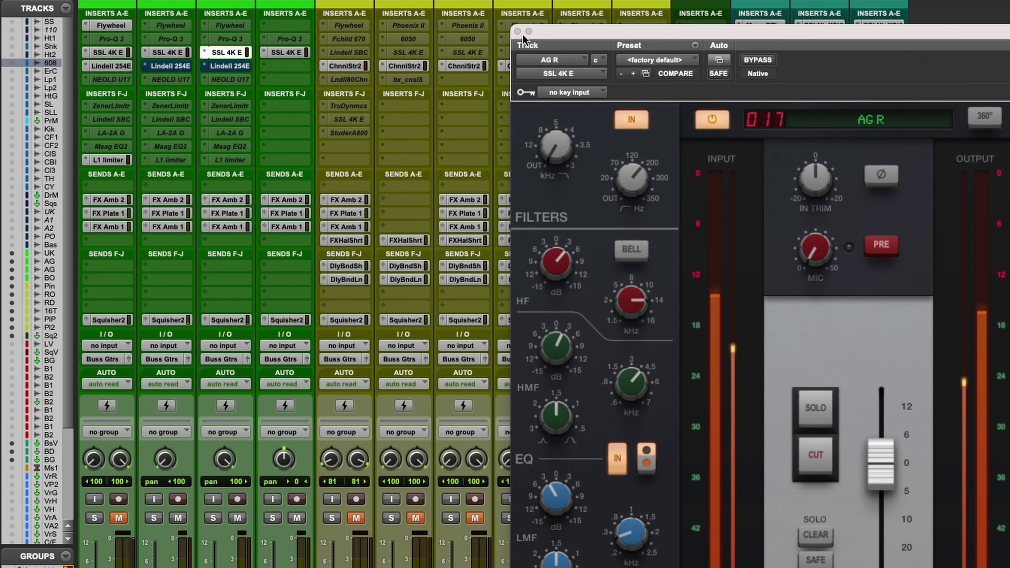
click(154, 518)
- Make AG L's Lindell 254E inactive and make it active again
right_click(172, 63)
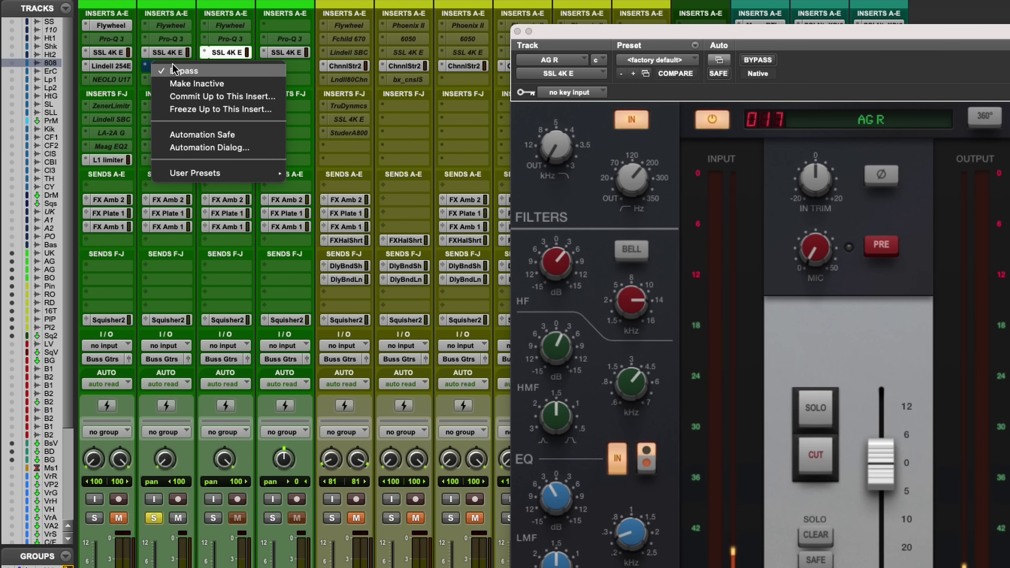
click(183, 83)
drag(643, 34, 582, 21)
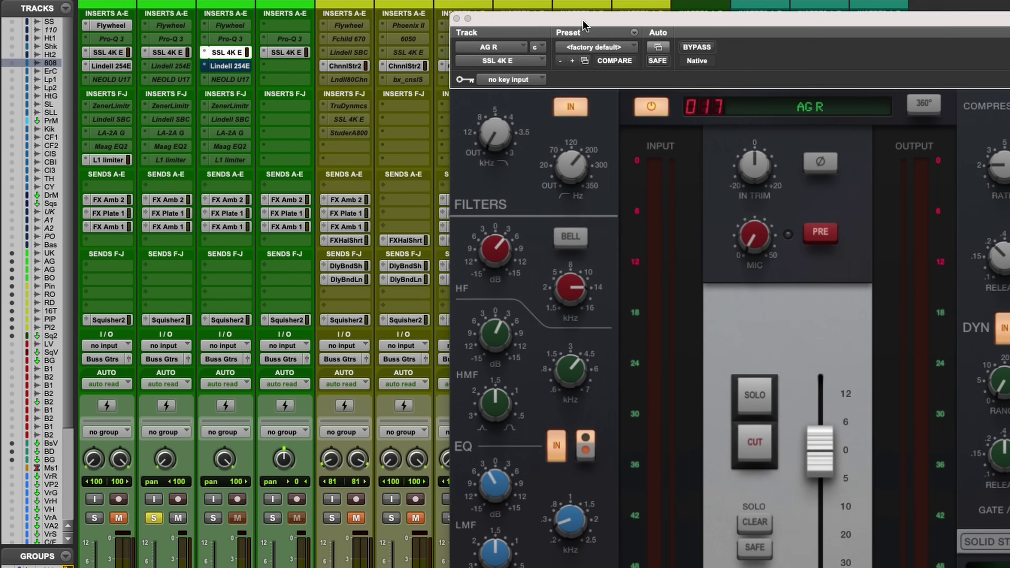
right_click(153, 65)
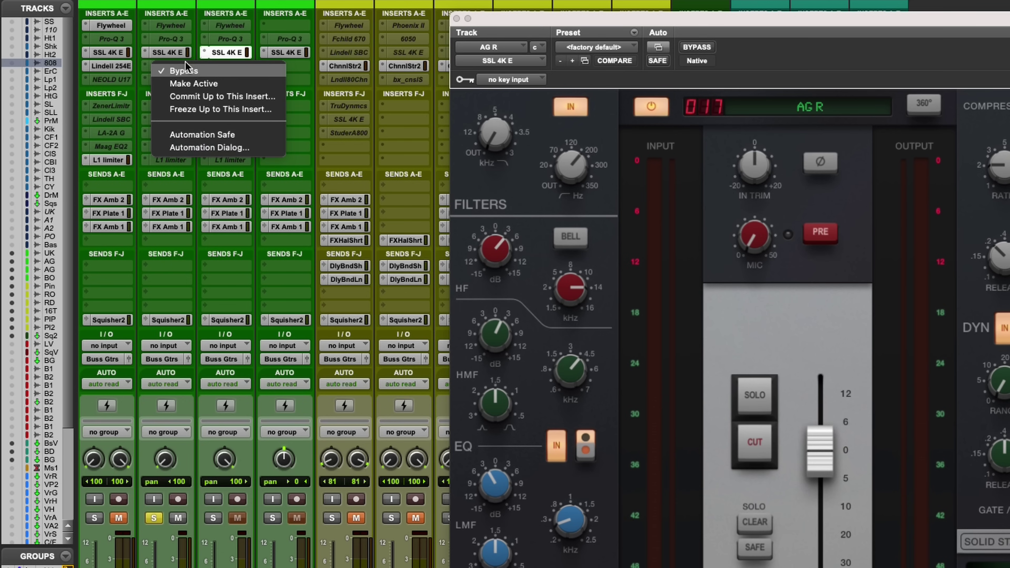
click(188, 80)
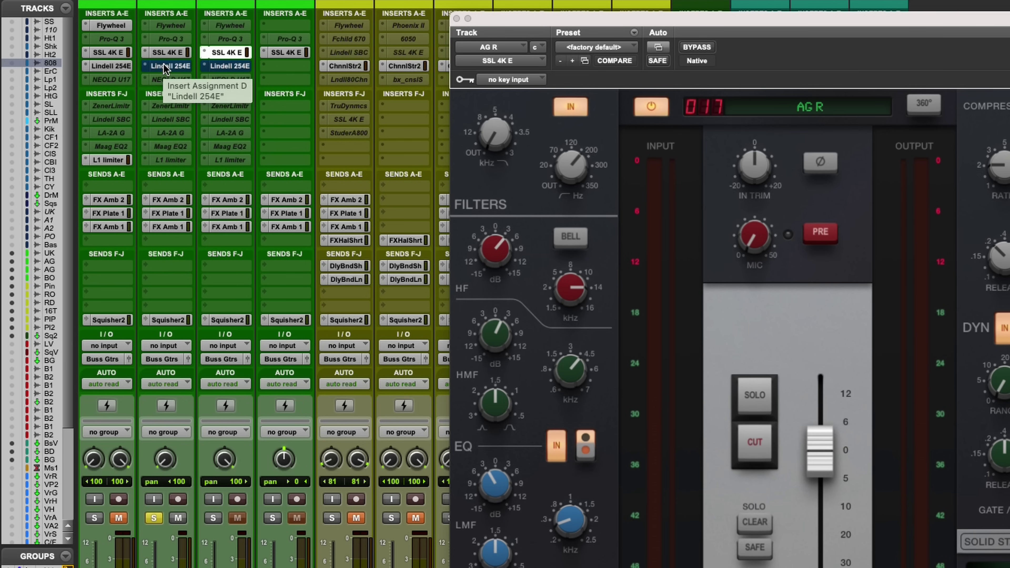
- Open AG L's Lindell 254E, compare it bypassed and active during playback, and briefly solo AG R alongside
click(164, 63)
drag(535, 0, 583, 33)
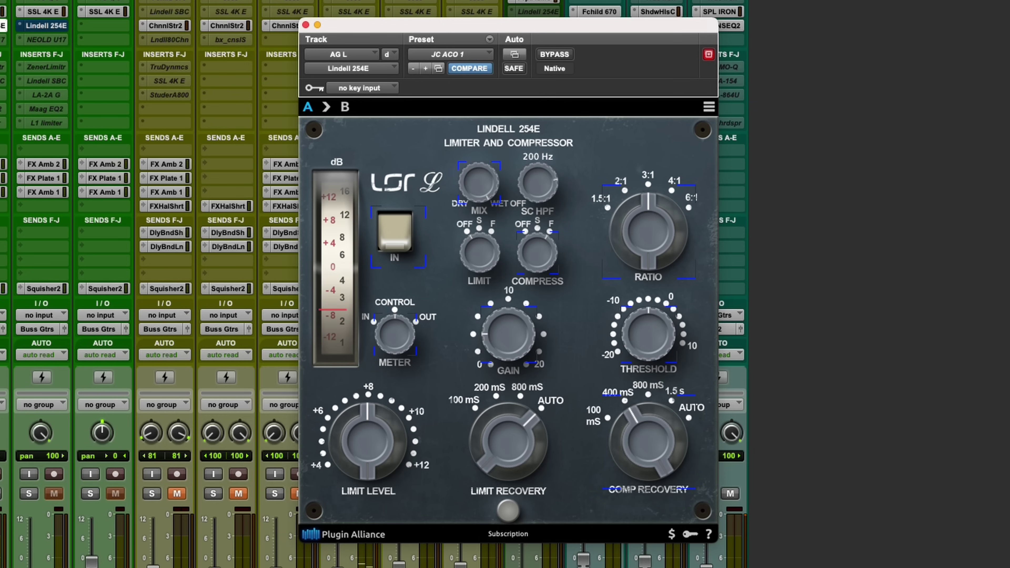
click(140, 57)
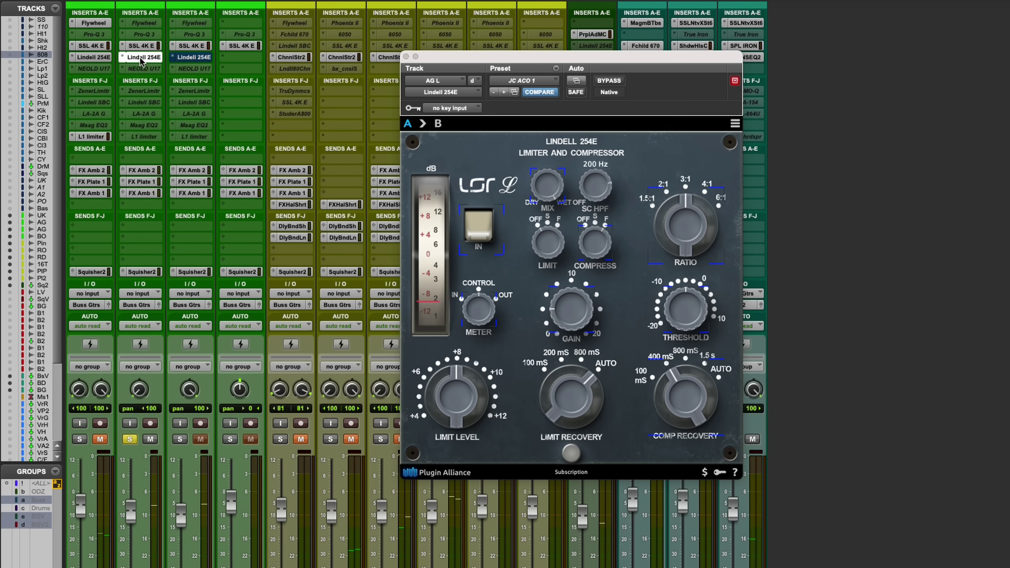
click(179, 439)
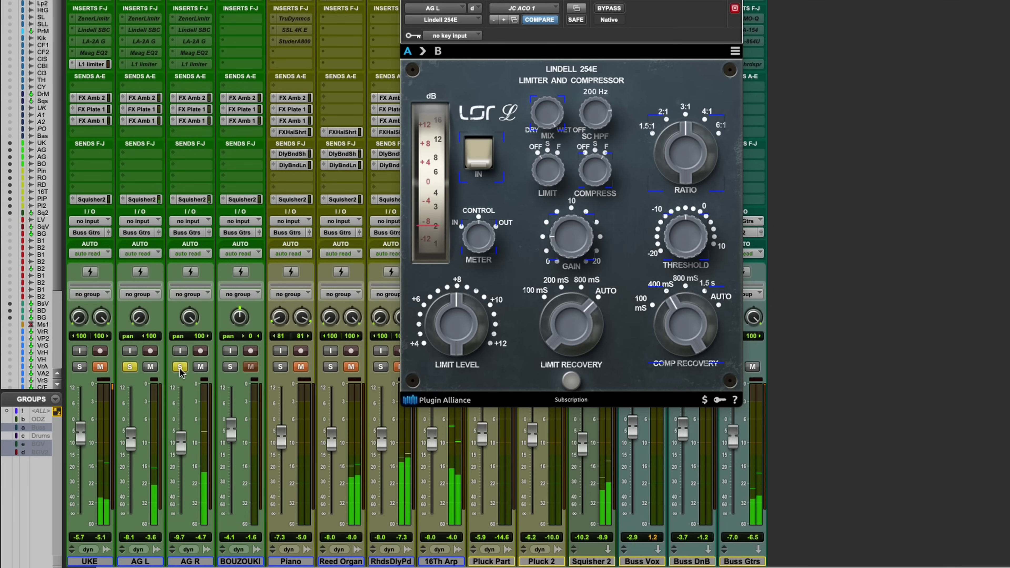
alt+click(179, 440)
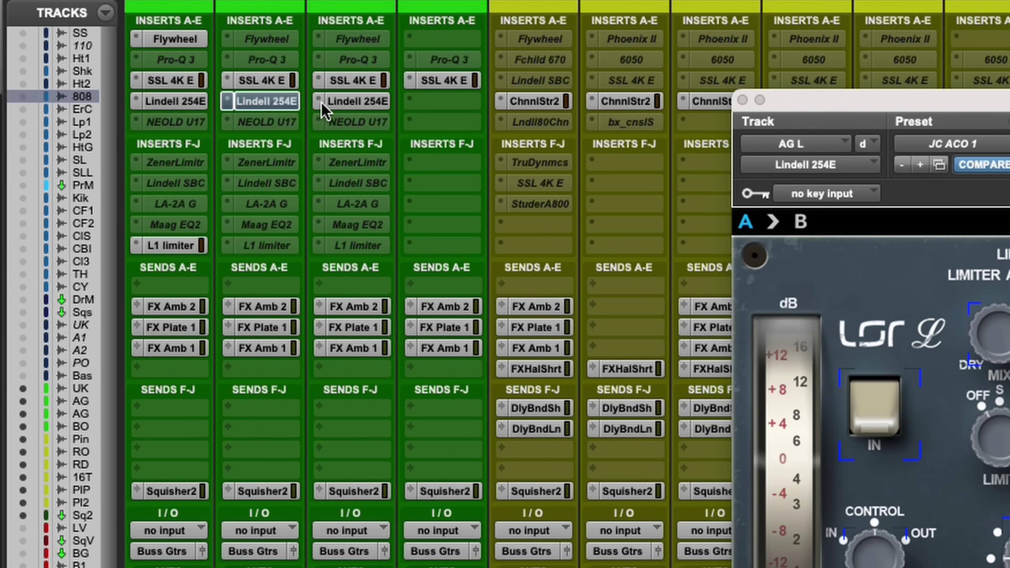
- Leave the Lindell 254E bypassed on AG L and AG R, and make AG L's NEOLD U17 active
click(338, 104)
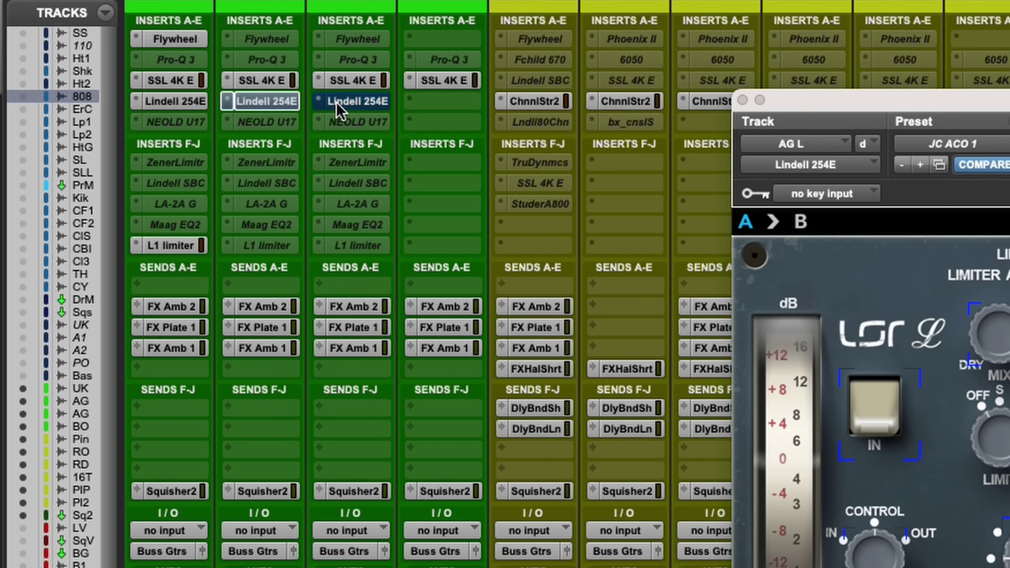
right_click(289, 124)
click(294, 150)
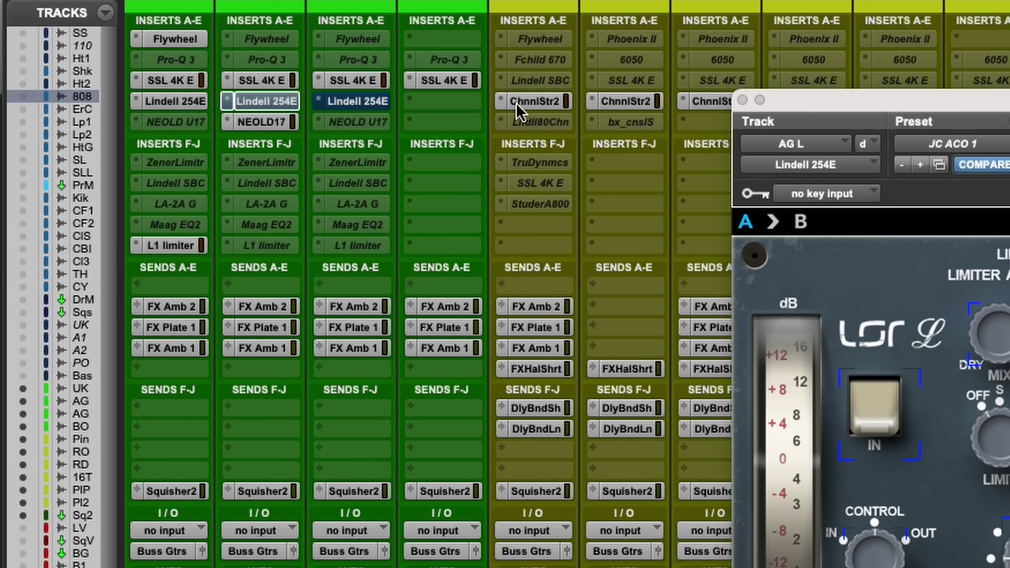
- Open AG L's NEOLD U17 to audition it during playback, and copy the plug-in to AG R
drag(809, 105, 784, 95)
click(122, 70)
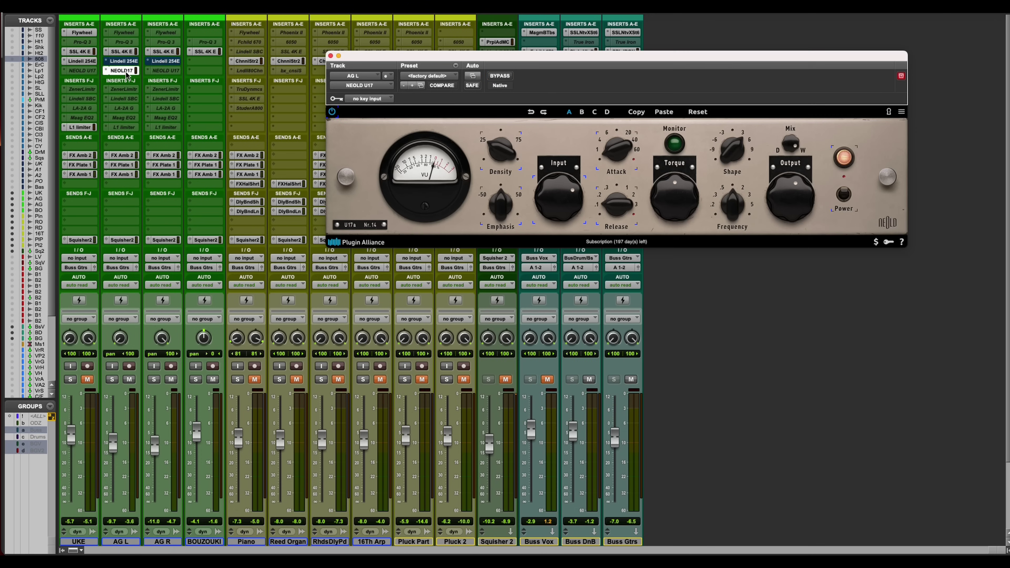
drag(455, 60, 415, 61)
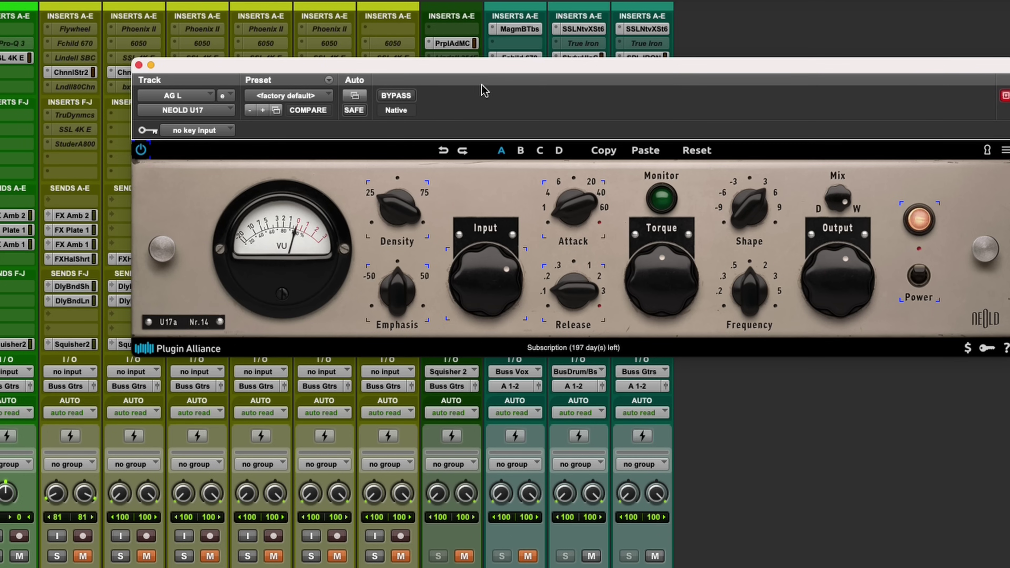
drag(520, 59, 480, 73)
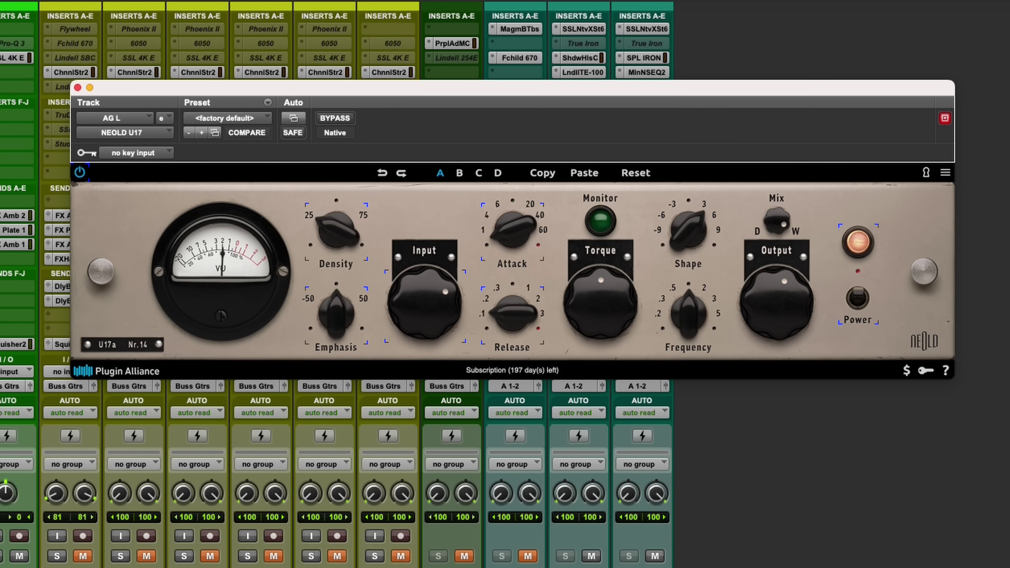
click(1, 556)
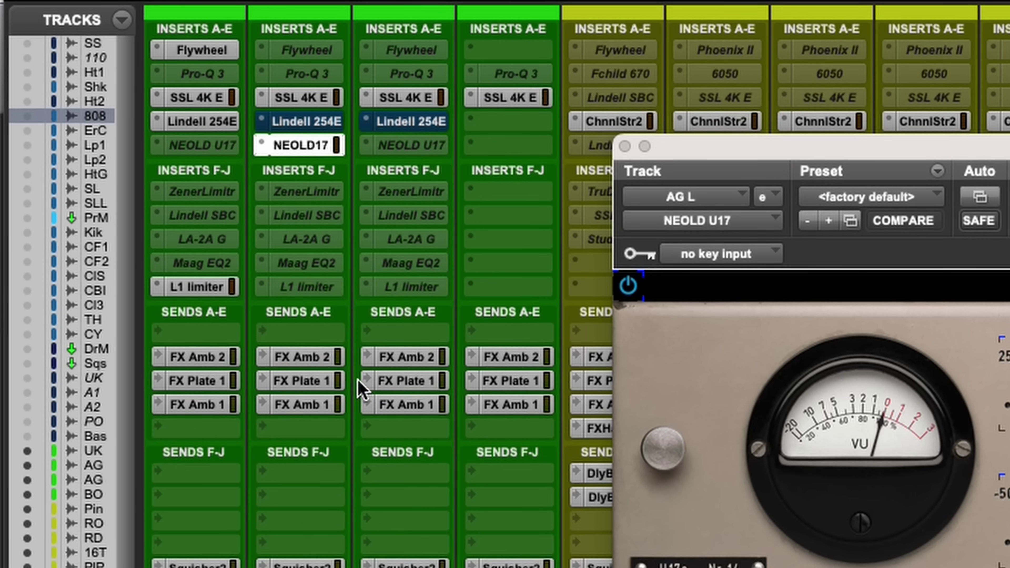
drag(313, 149, 416, 146)
click(307, 145)
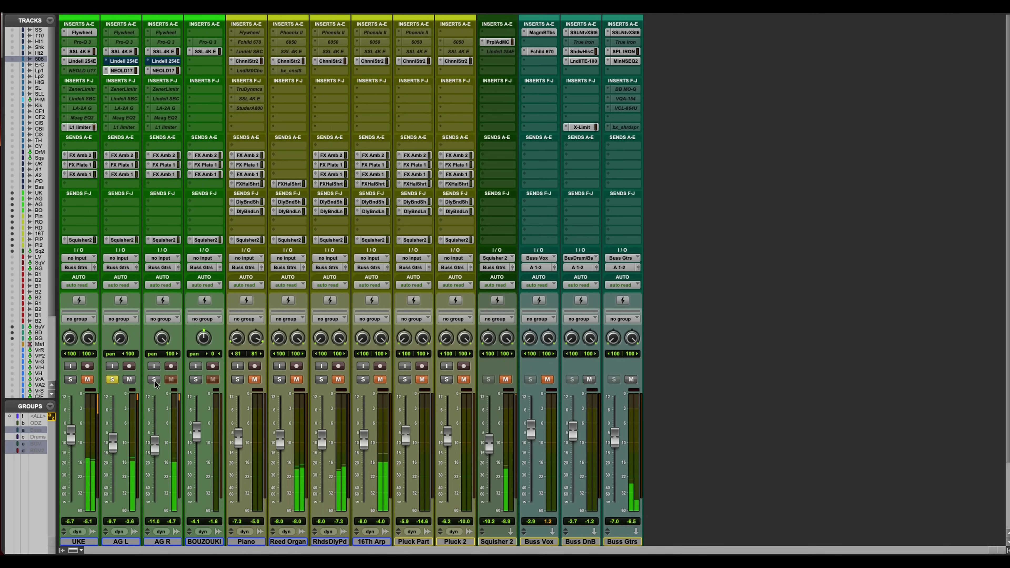
- Clear the solos on both acoustic guitars and set AG L to -10.5 dB and AG R to -10.7 dB during playback
click(155, 381)
click(255, 277)
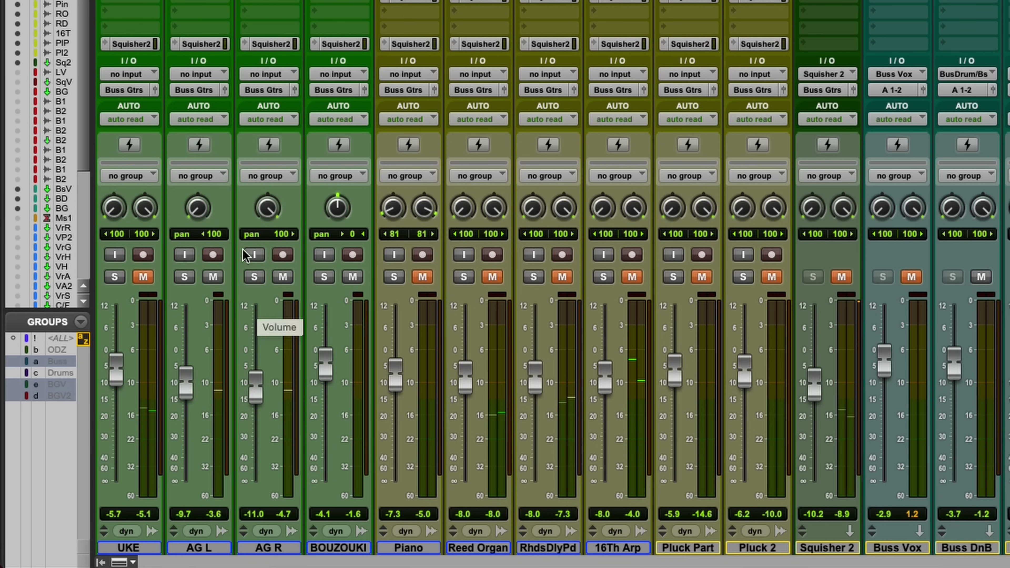
key(space)
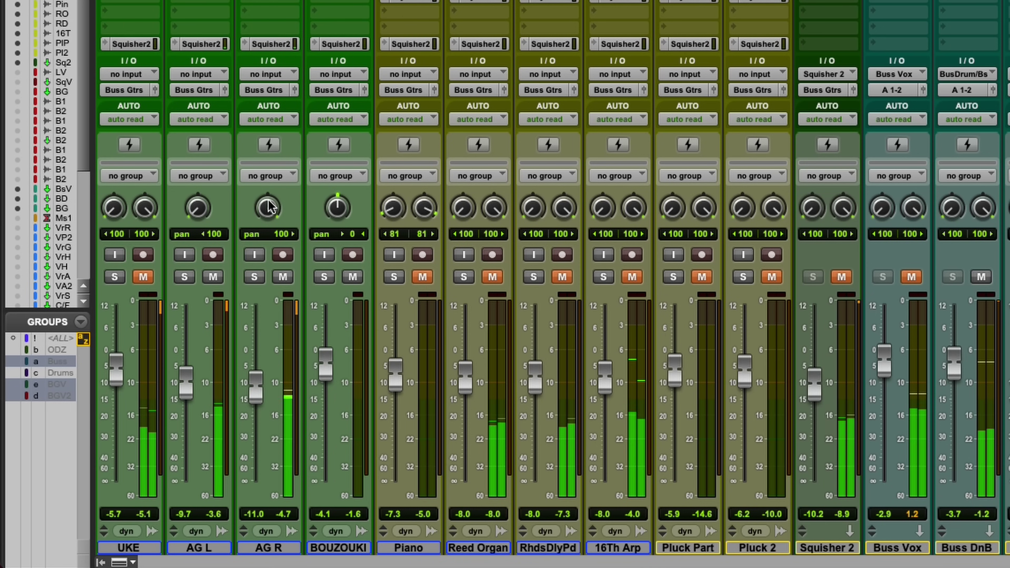
drag(184, 380, 184, 384)
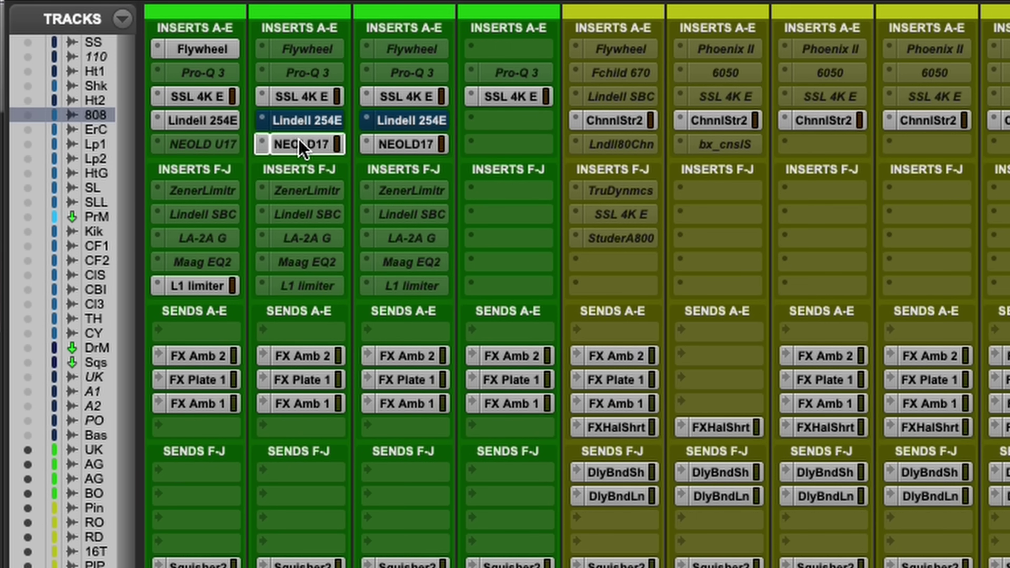
- Bypass the NEOLD U17 and re-enable the Lindell 254E on both AG L and AG R
super+click(299, 140)
super+click(424, 143)
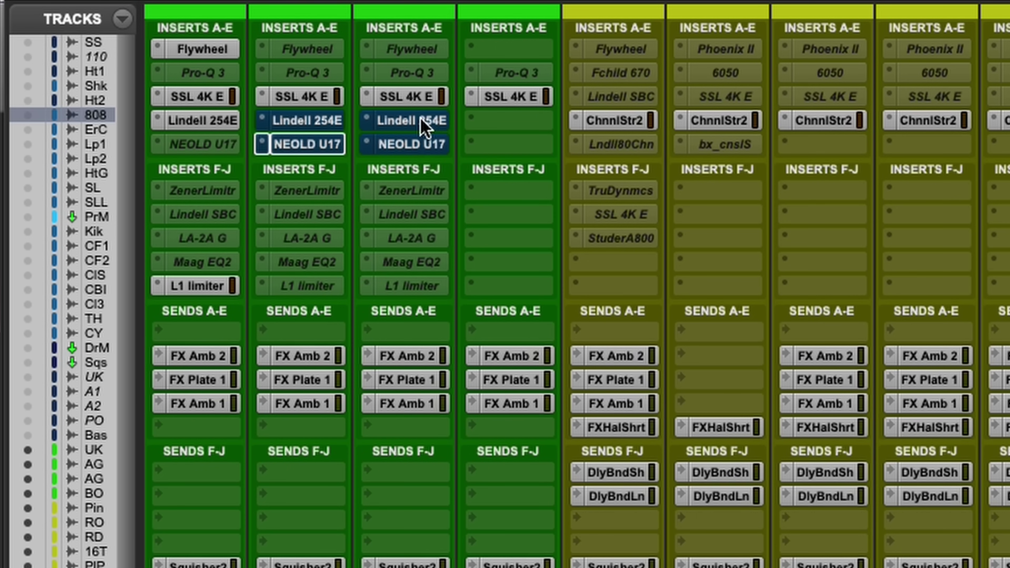
super+click(420, 121)
super+click(318, 125)
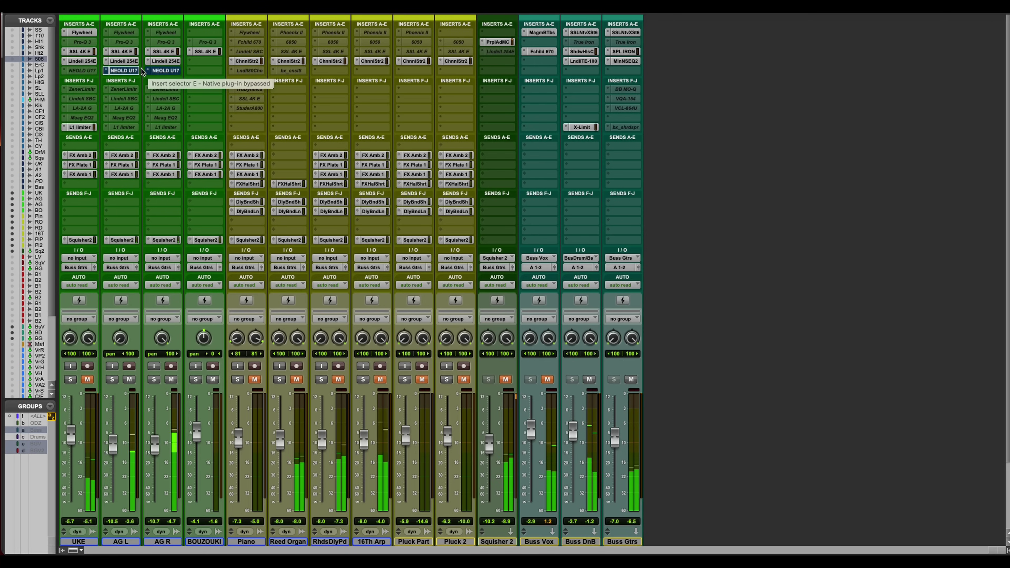
- Unmute the UKE and, during playback, lower AG R to -11.5 dB and AG L to -10.7 dB
click(87, 380)
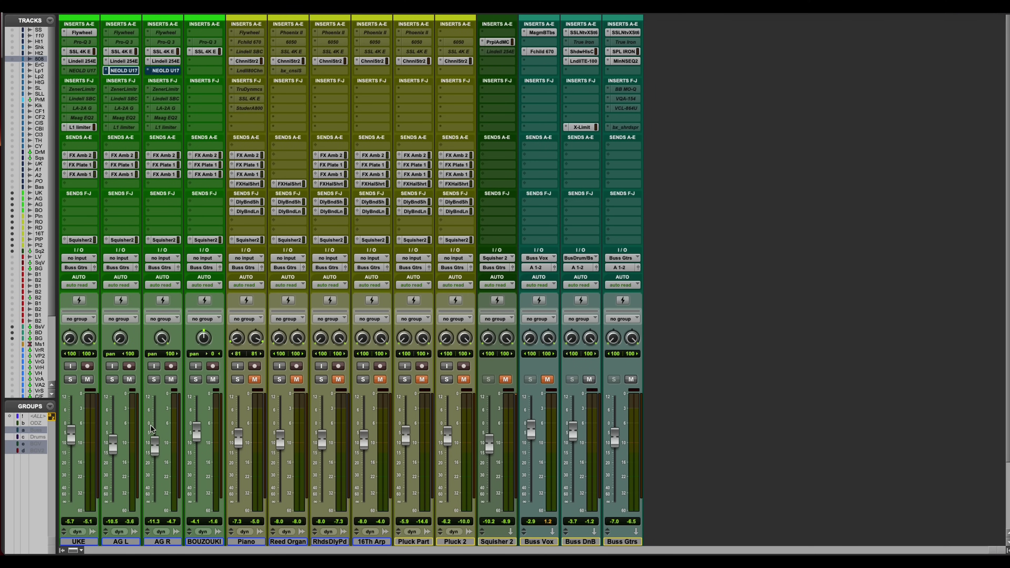
key(space)
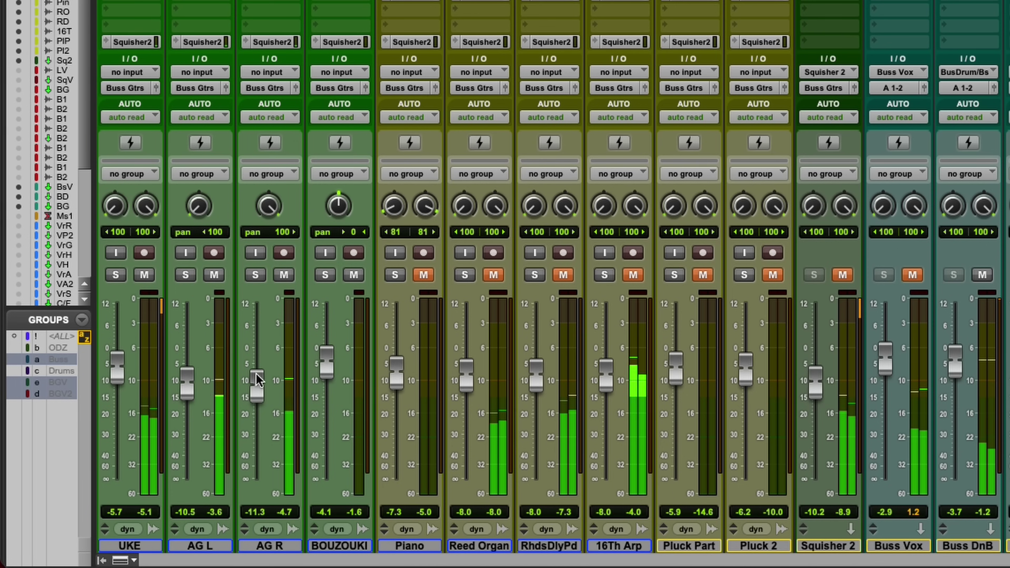
drag(253, 377, 253, 381)
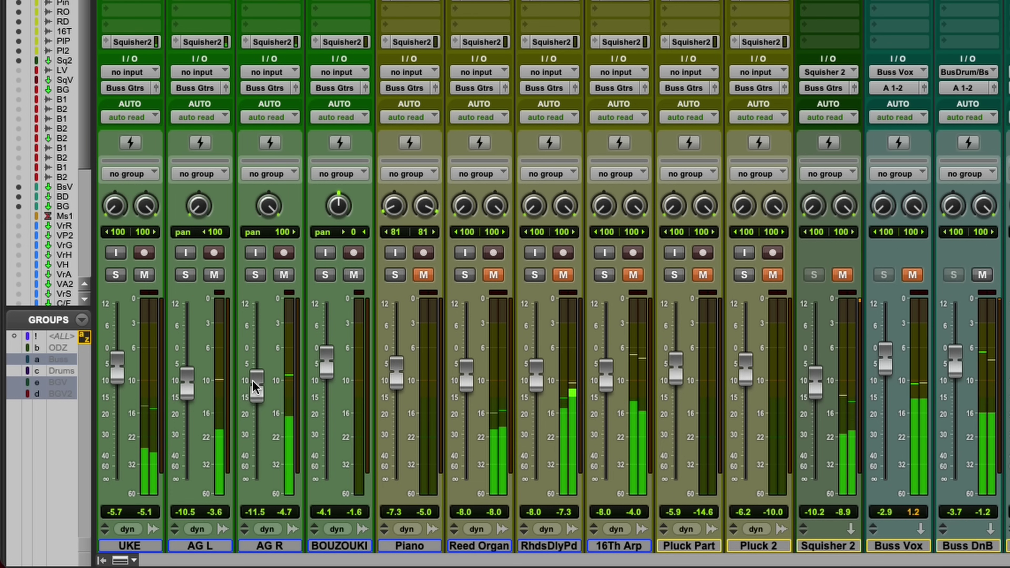
drag(190, 383, 190, 386)
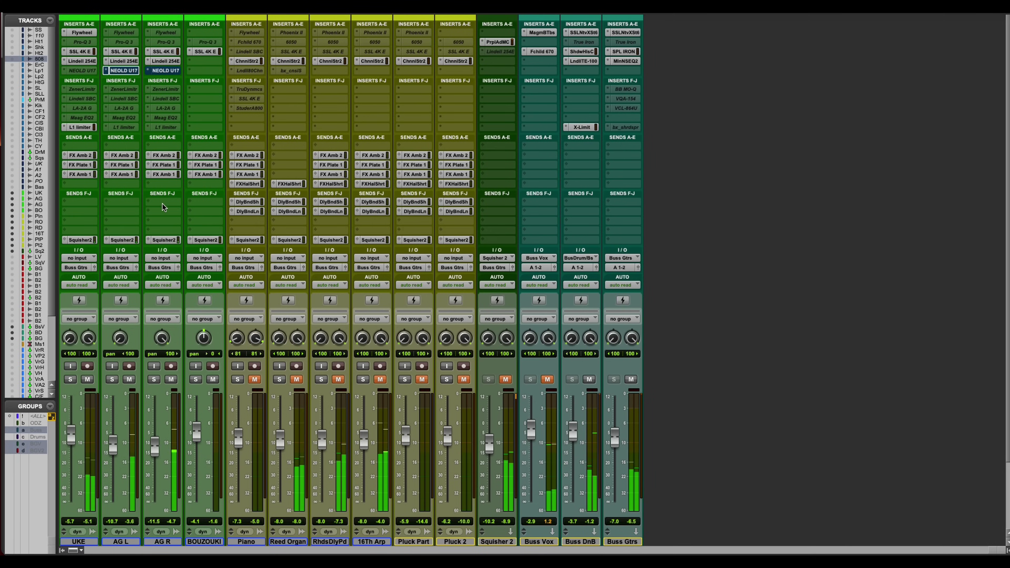
- Find the Rhodes Delay Pad among the tracks, solo it briefly, and lower its level to -10.2 dB in the mix
key(ctrl+equal)
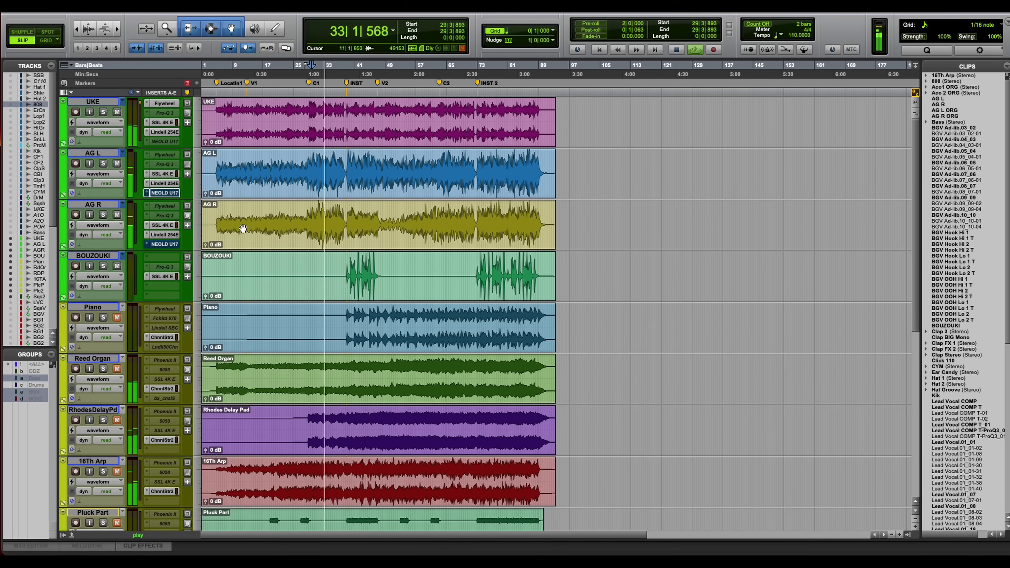
scroll(340, 258, down, 2)
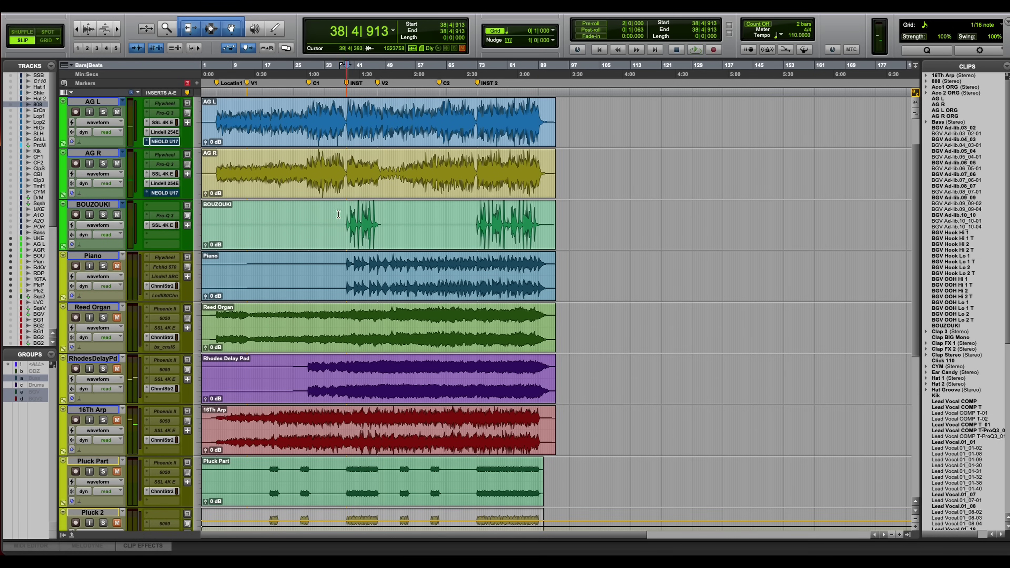
scroll(236, 230, down, 1)
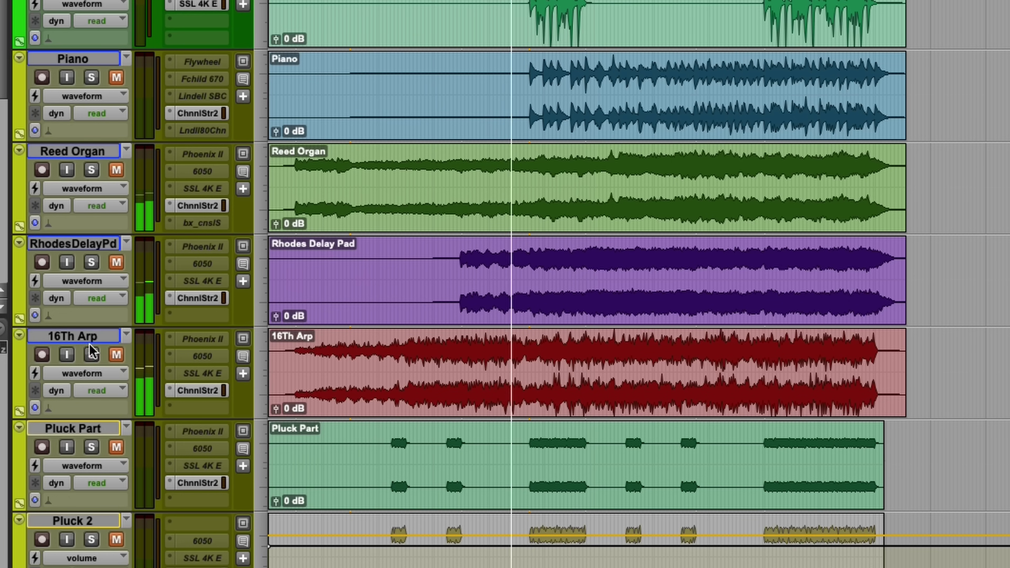
click(91, 262)
key(ctrl+equal)
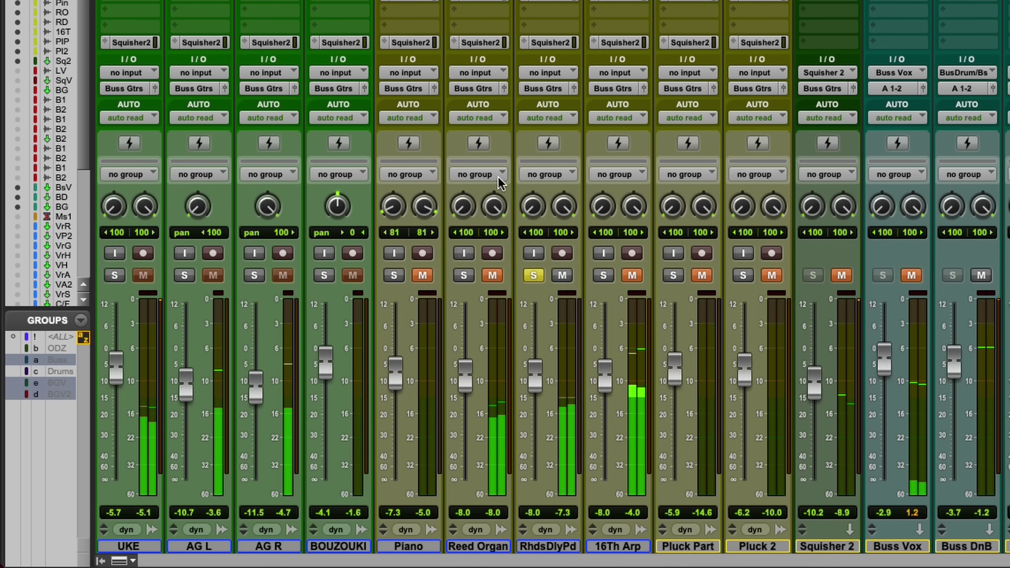
click(533, 275)
drag(535, 372, 532, 381)
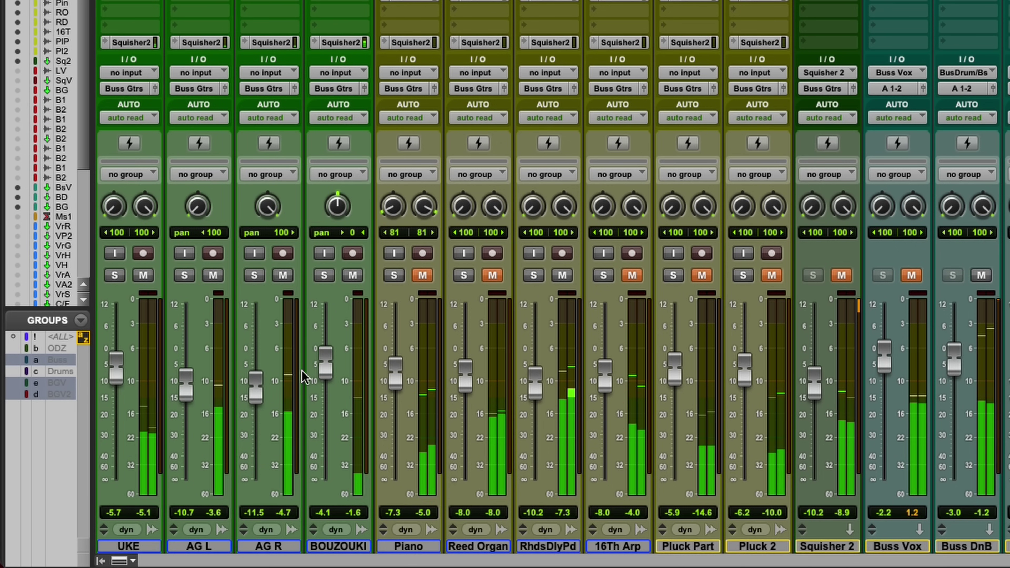
- Solo the Rhodes Delay Pad and shape its Channel Strip 2 EQ with an HF boost and an LMF cut
click(533, 275)
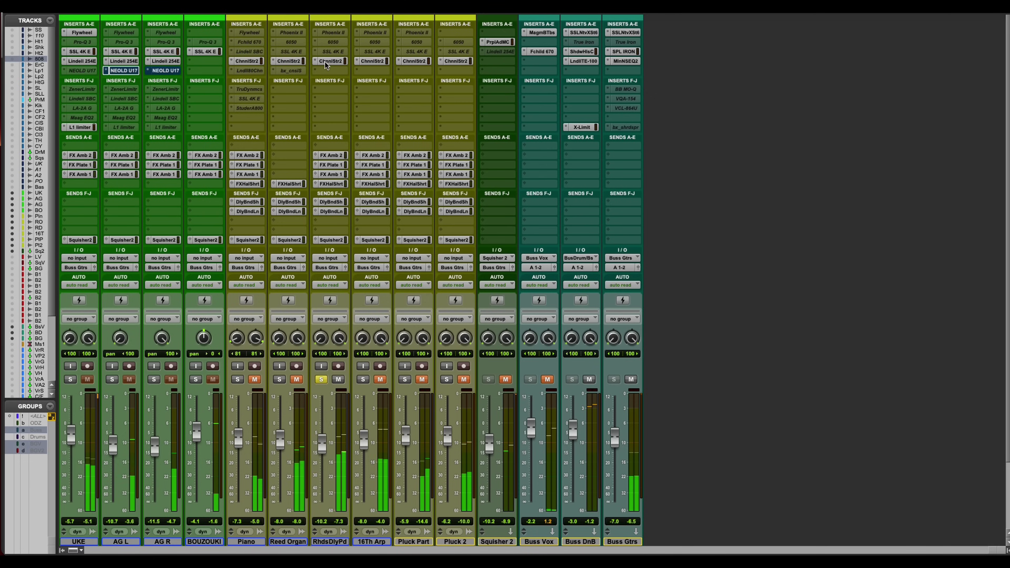
click(324, 61)
drag(455, 68, 500, 36)
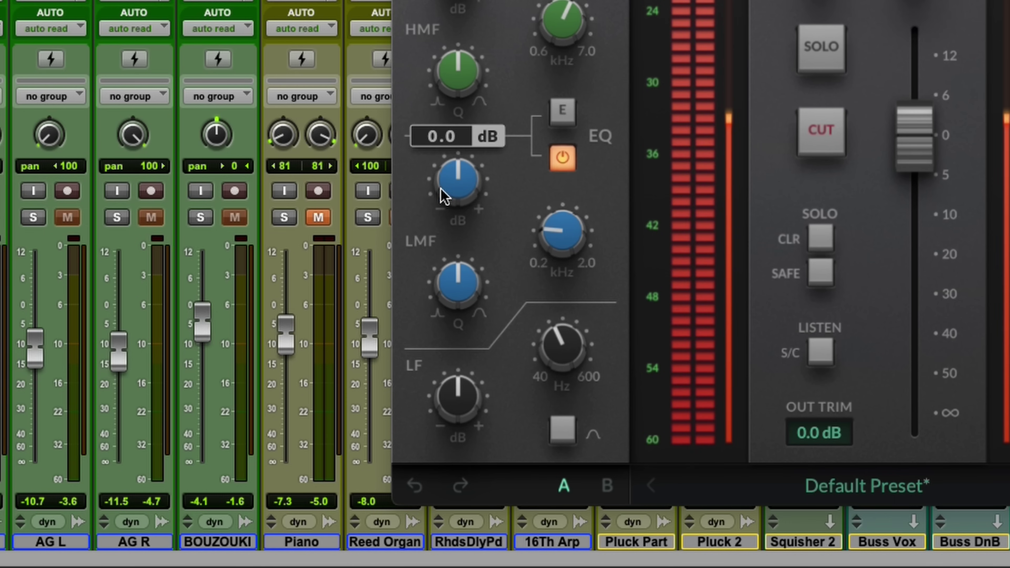
drag(445, 196, 454, 140)
mouse_move(554, 231)
mouse_down()
mouse_move(553, 240)
mouse_move(554, 214)
mouse_up()
drag(441, 196, 462, 386)
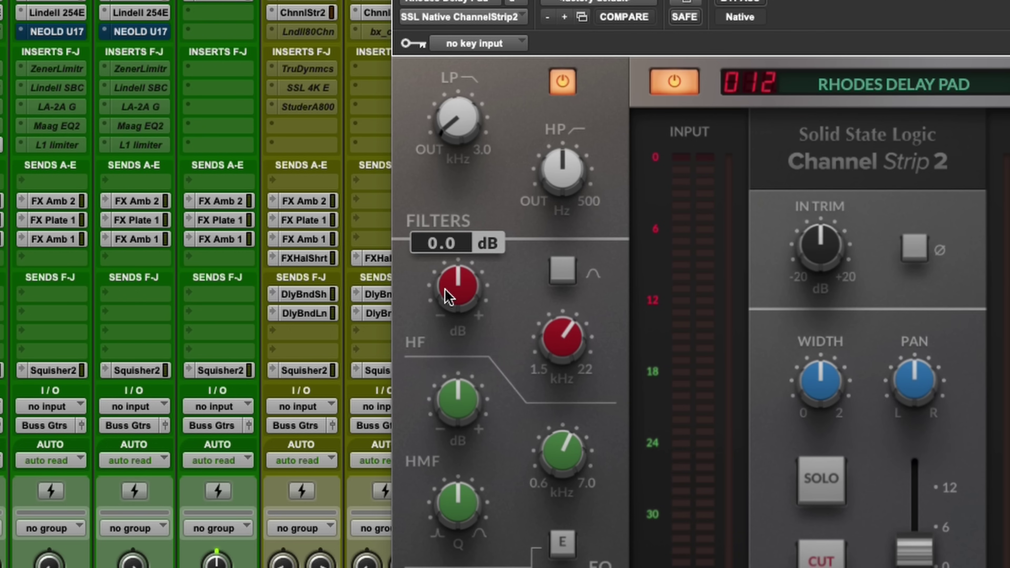
drag(446, 296, 481, 244)
mouse_move(562, 336)
mouse_down()
mouse_move(559, 357)
mouse_move(553, 335)
mouse_up()
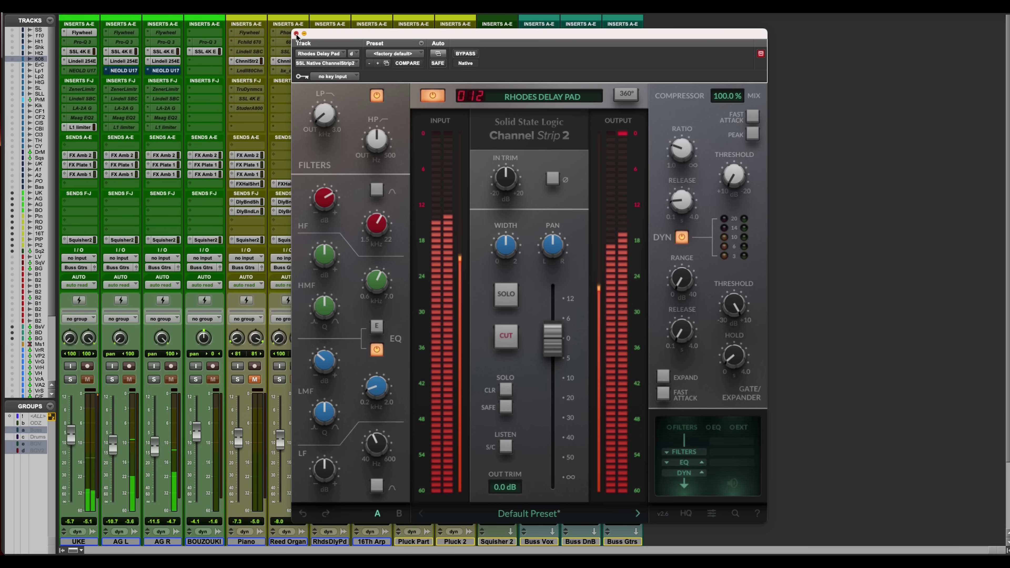
click(296, 33)
- Unsolo the Rhodes Delay Pad and raise its level to -7.0 dB while playing the song section
click(322, 377)
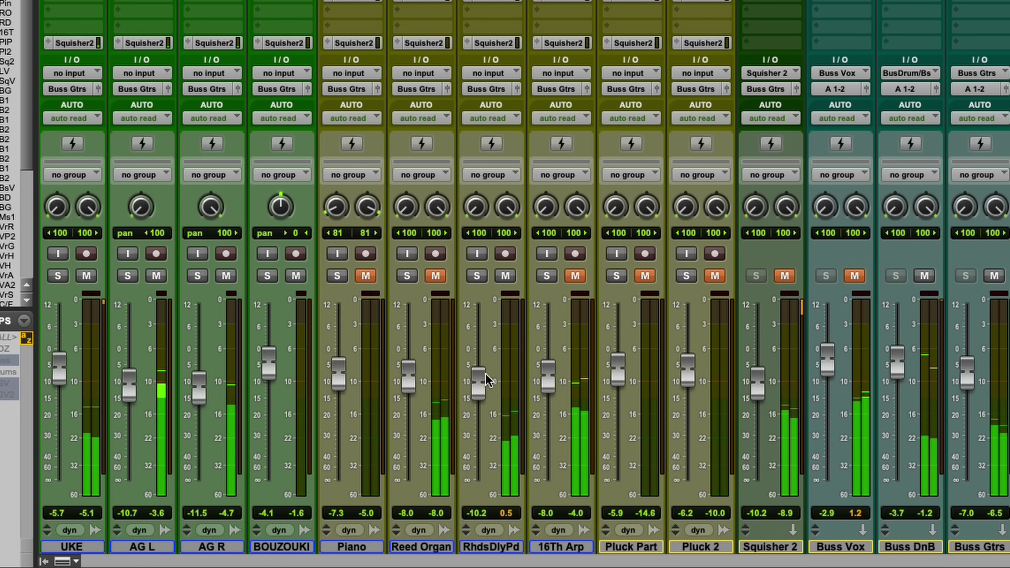
drag(323, 442, 323, 441)
key(super+equal)
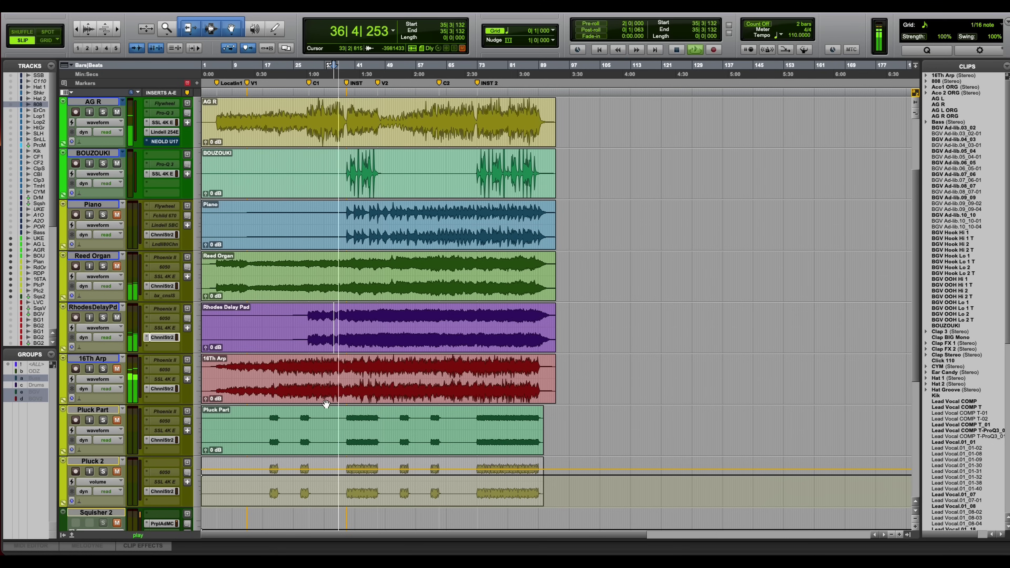
key(super+equal)
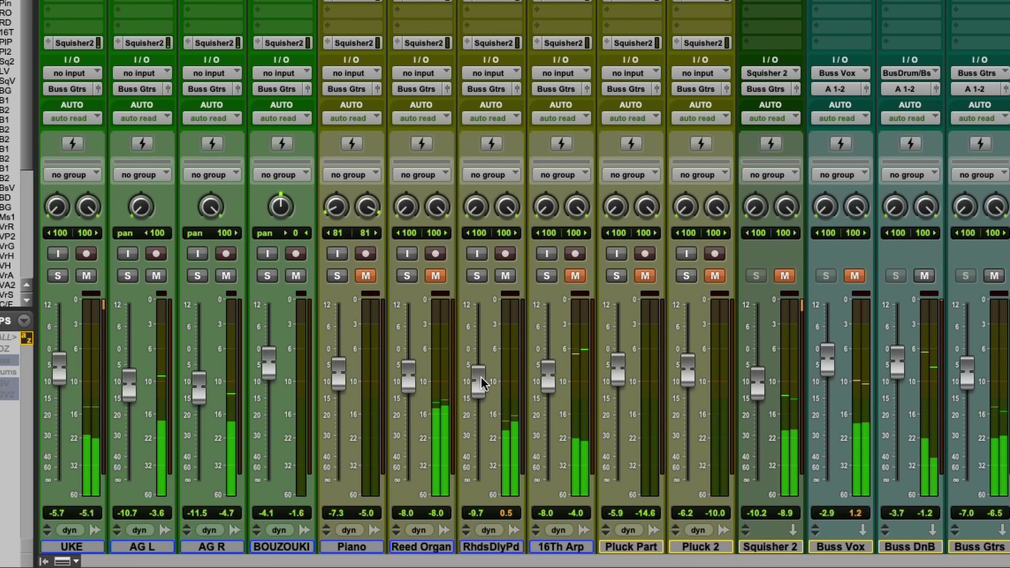
drag(481, 376, 476, 367)
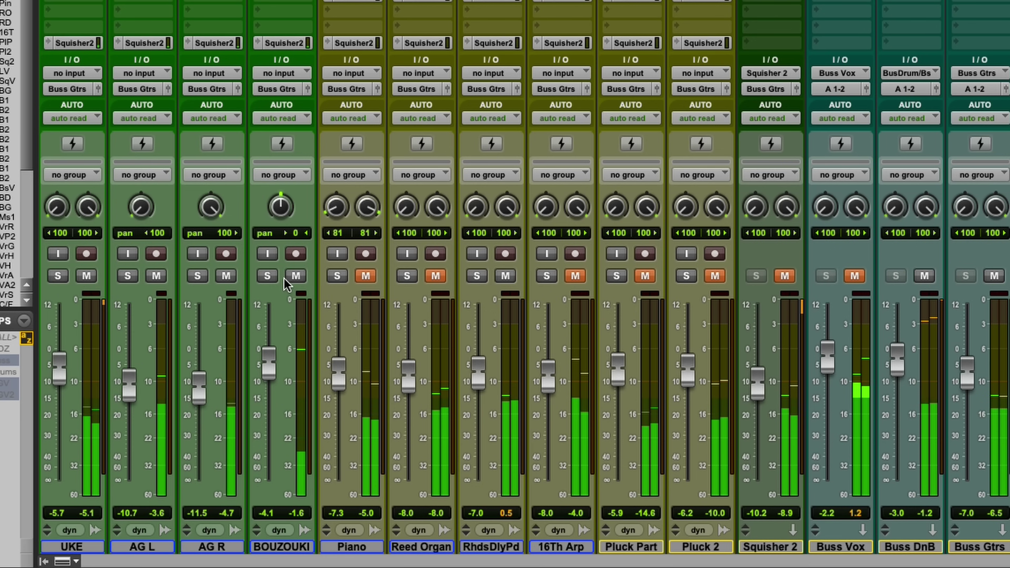
- Raise AG R to -11.0 dB and AG L to -10.5 dB, and check the guitars' SSL 4K E HF gain
drag(196, 394, 195, 392)
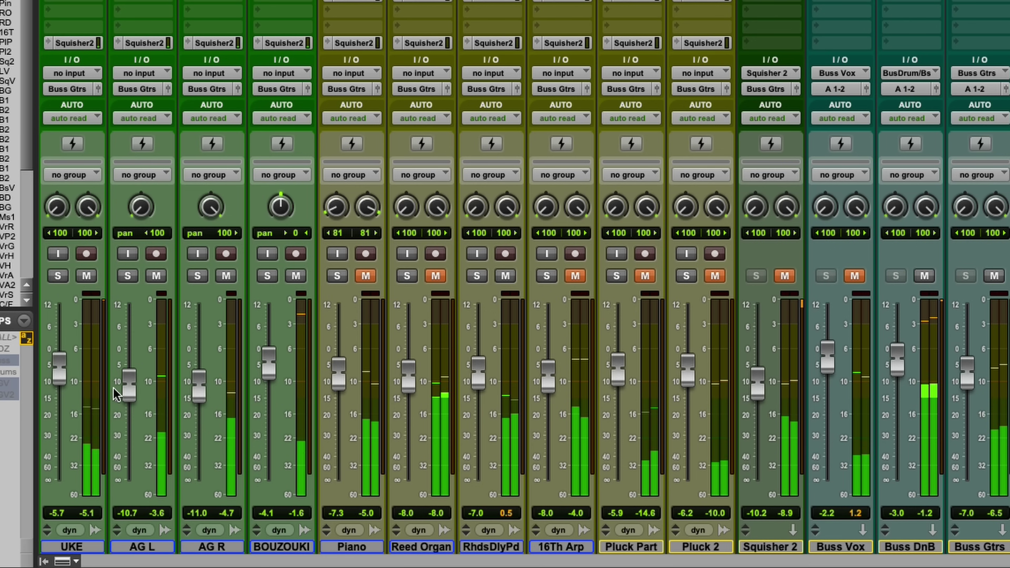
drag(123, 384, 122, 383)
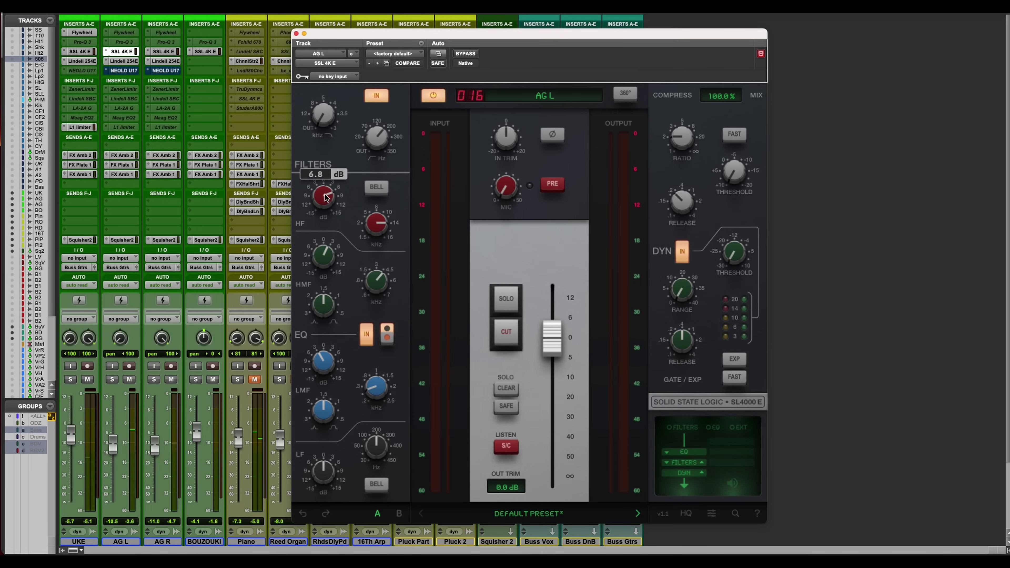
click(163, 52)
mouse_move(327, 207)
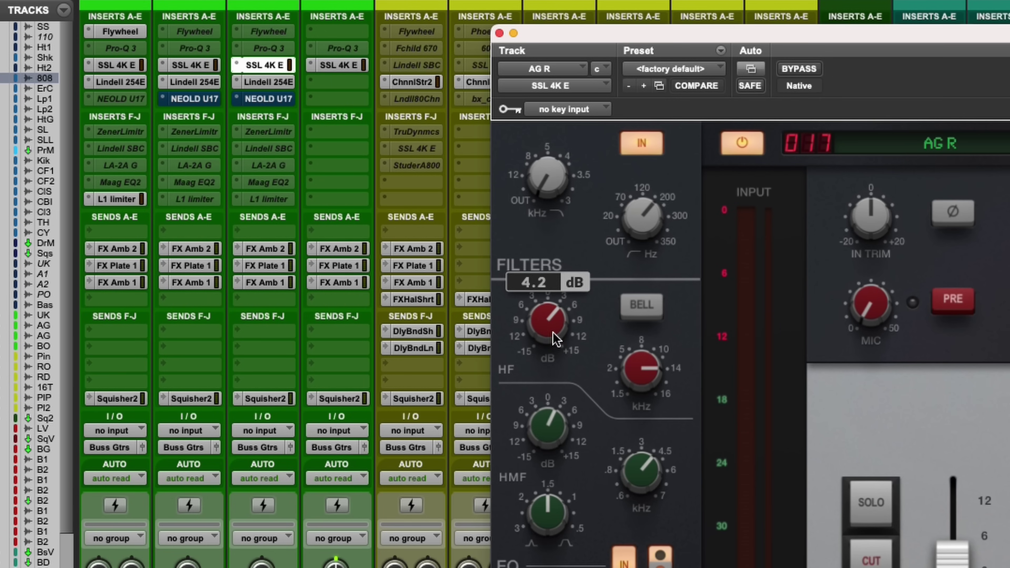
click(500, 34)
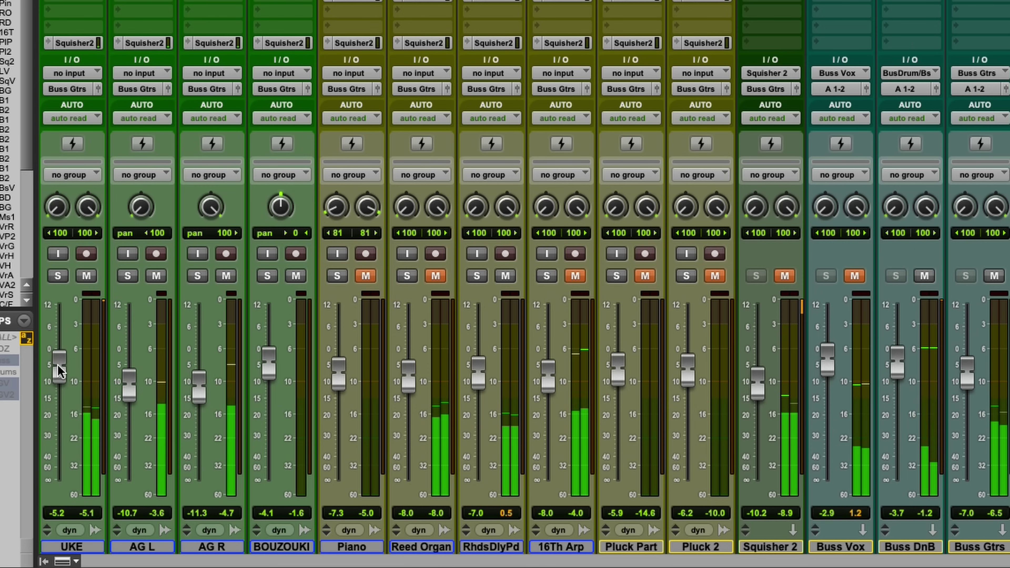
- Solo the UKE briefly, review its SSL 4K E settings, and play the full mix while viewing the arrangement
click(58, 276)
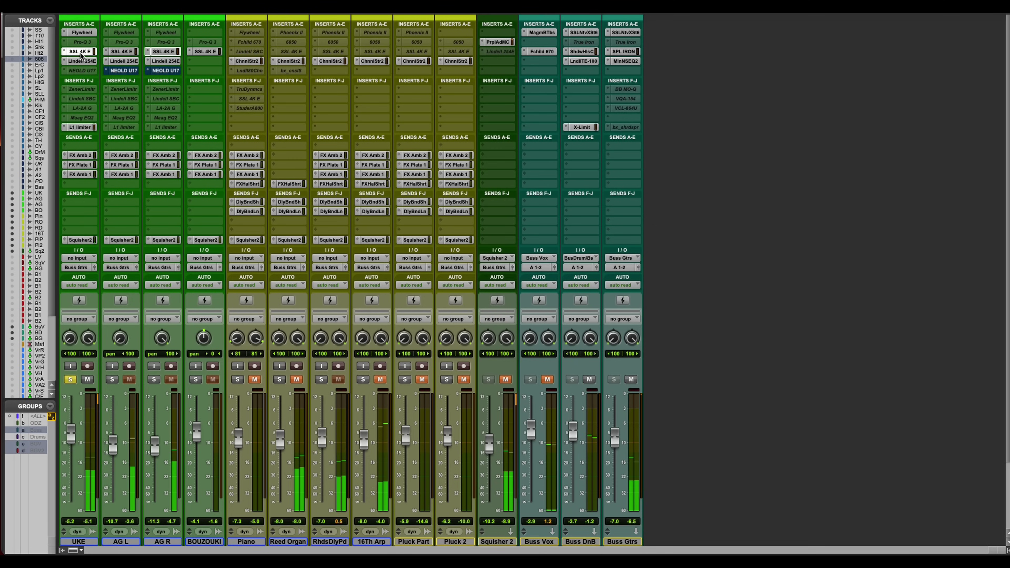
click(80, 52)
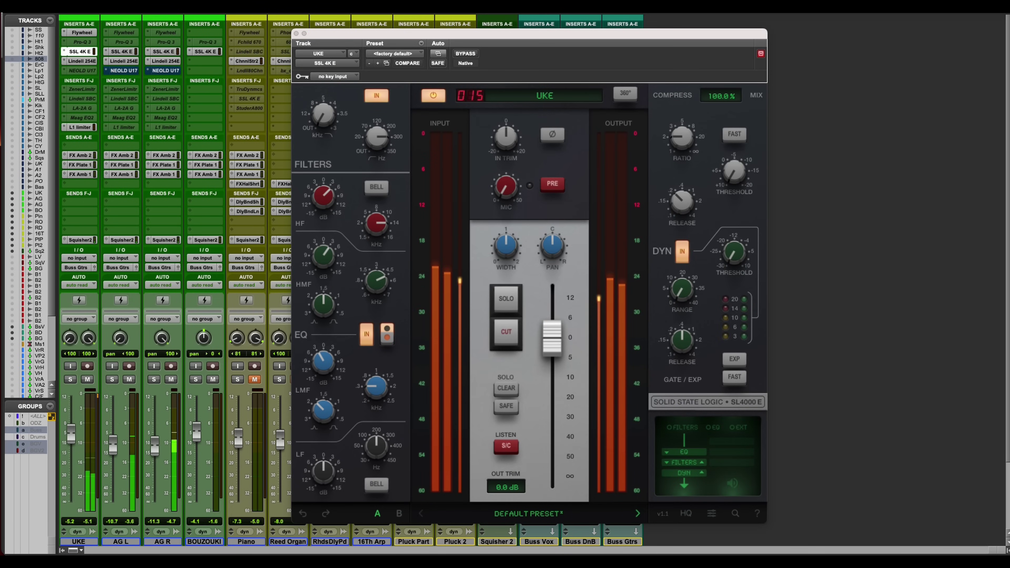
click(296, 34)
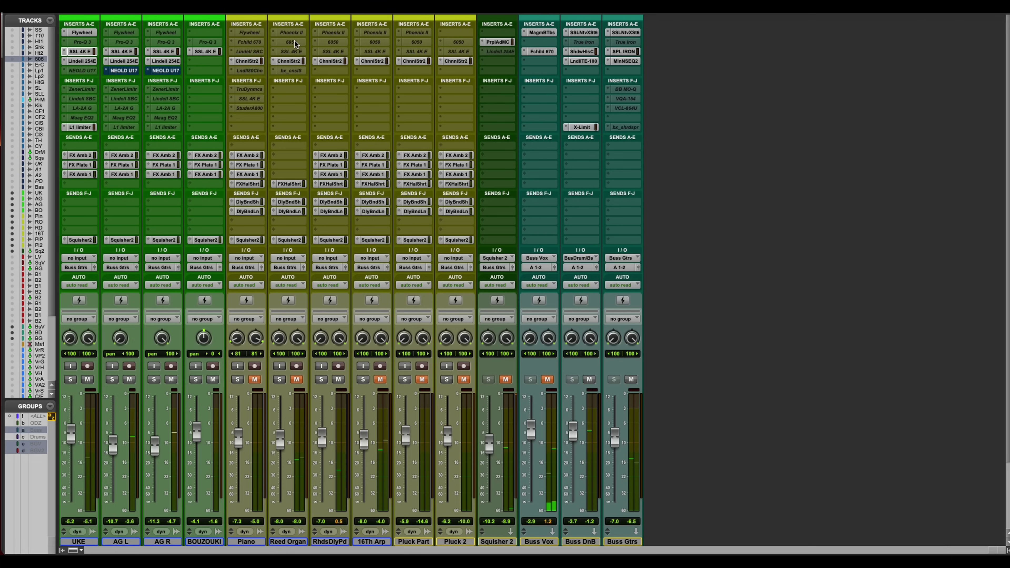
key(space)
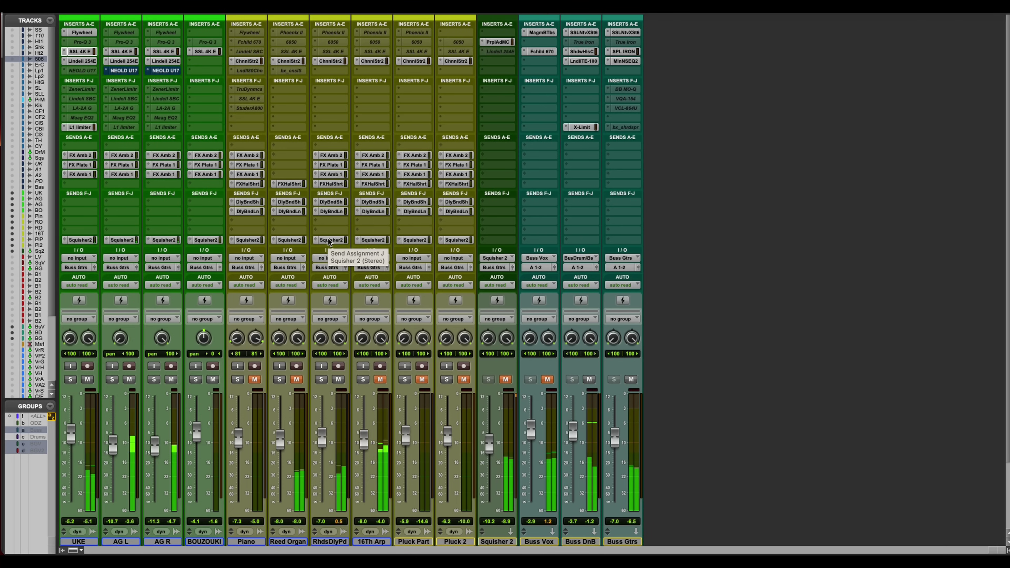
key(super+equal)
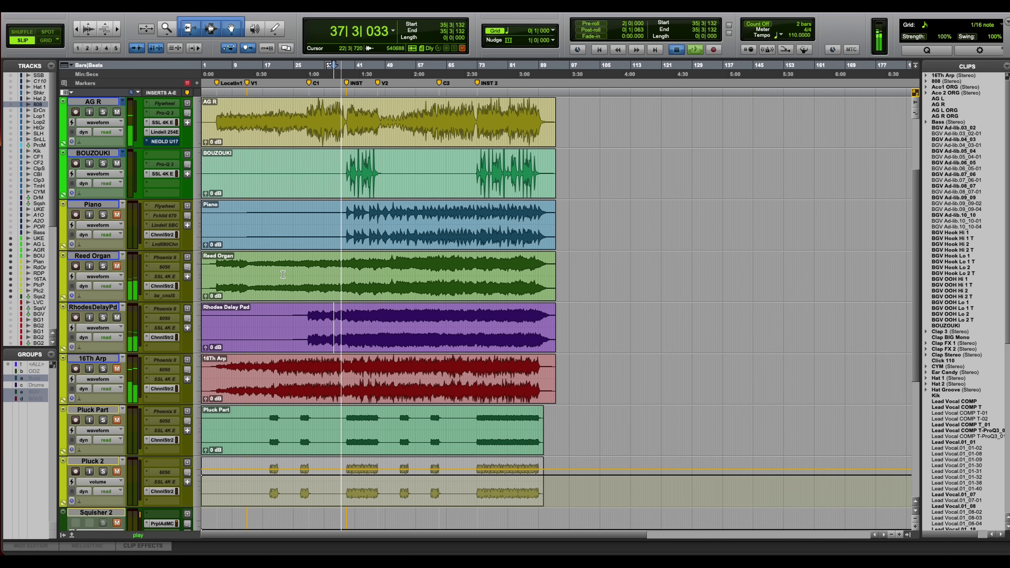
- Unmute the Piano and audition it in playback, soloing it briefly before returning to the full mix
click(269, 275)
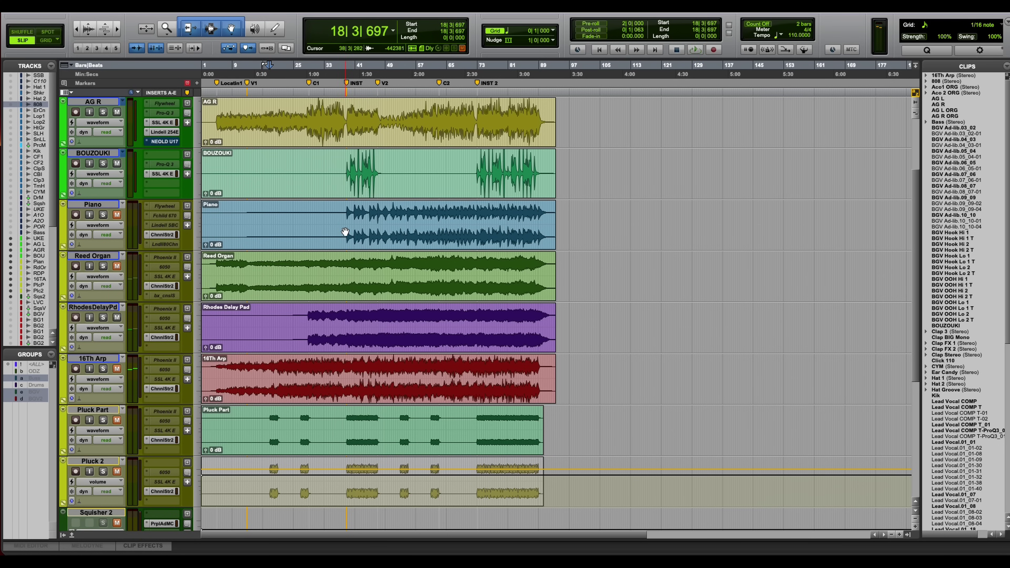
key(space)
click(380, 216)
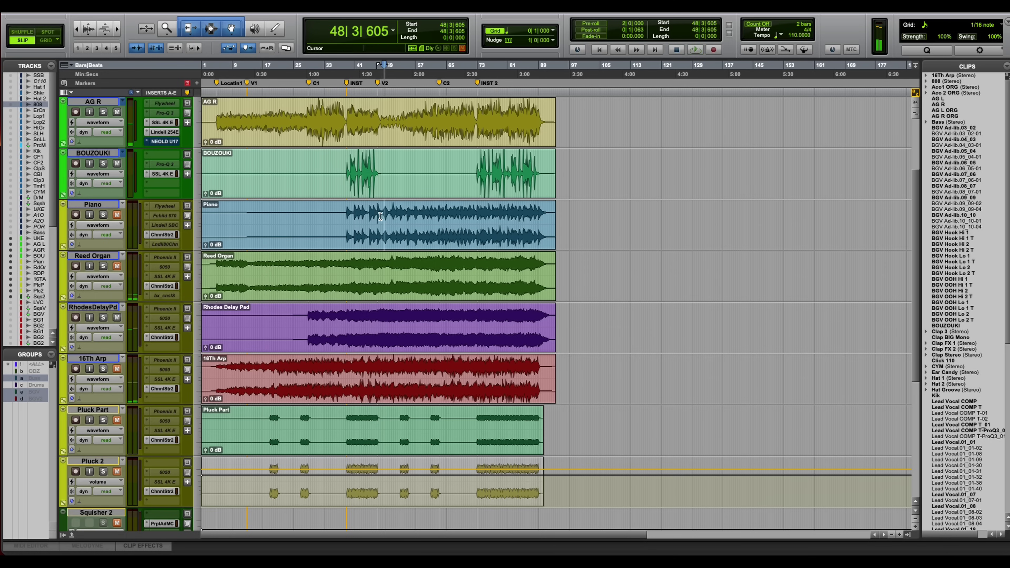
click(115, 216)
key(space)
click(104, 215)
key(super+equal)
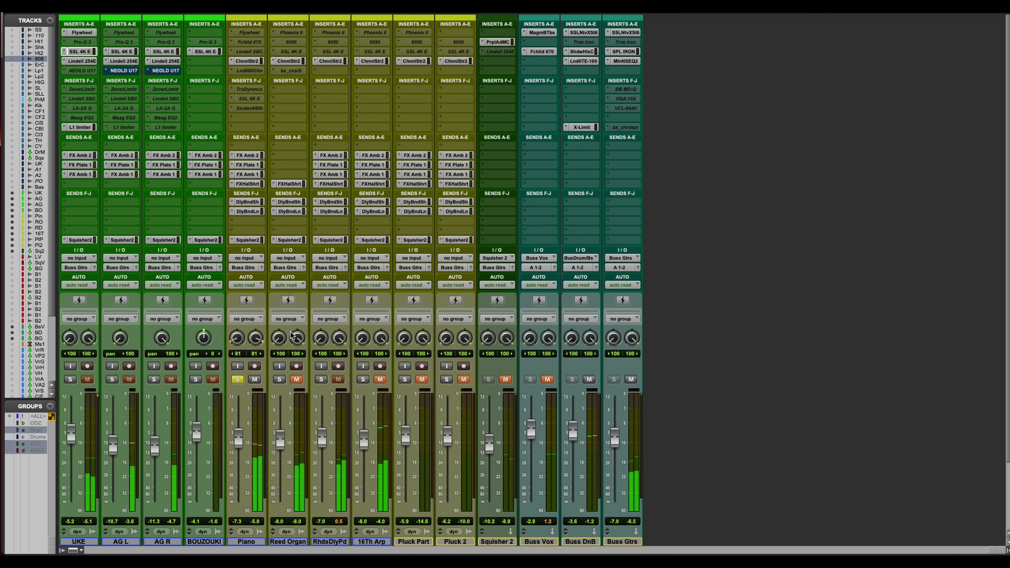
click(238, 379)
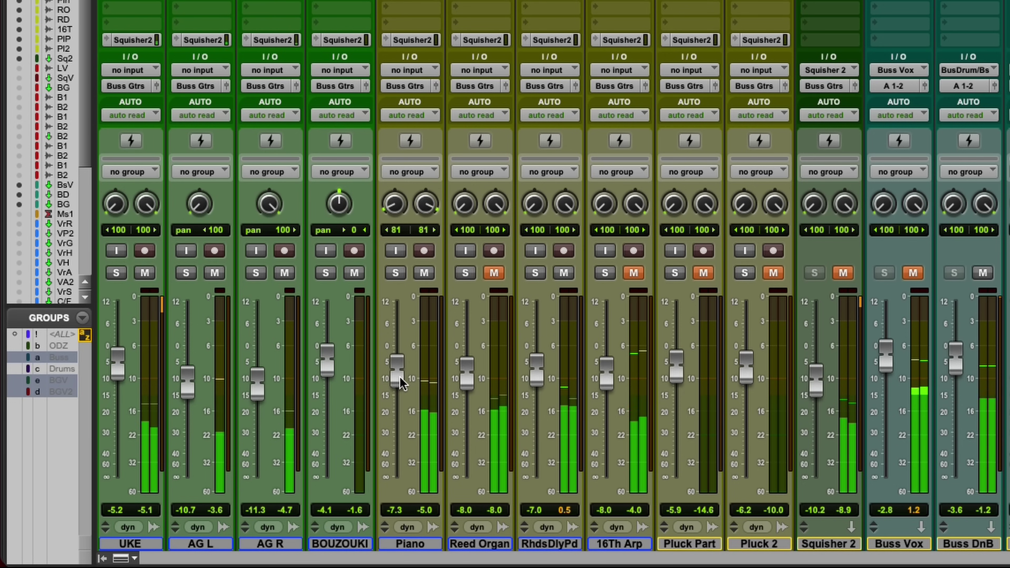
- Unmute and solo the Reed Organ briefly to audition it, and replay the section without it
click(494, 272)
click(465, 273)
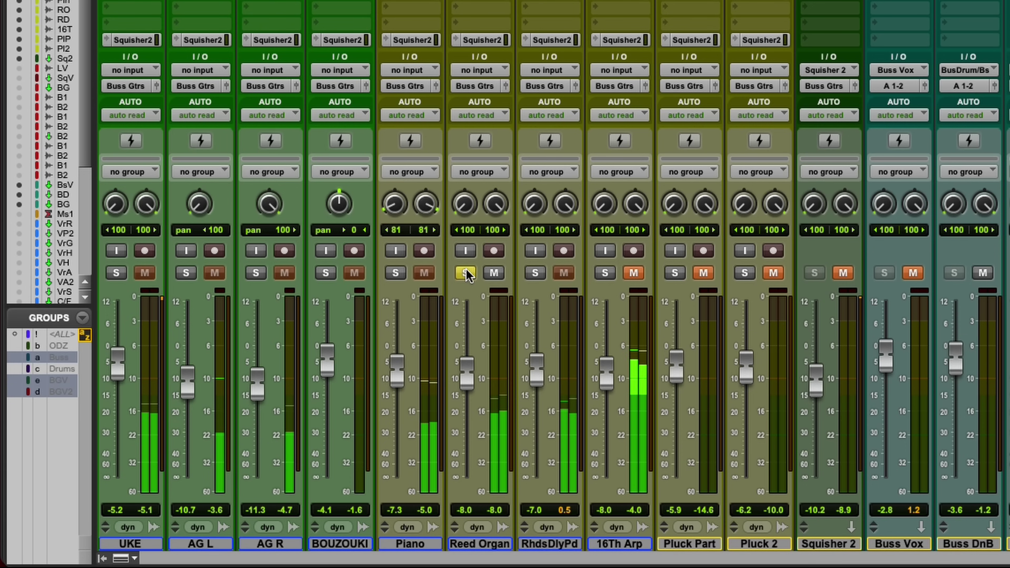
key(space)
click(466, 271)
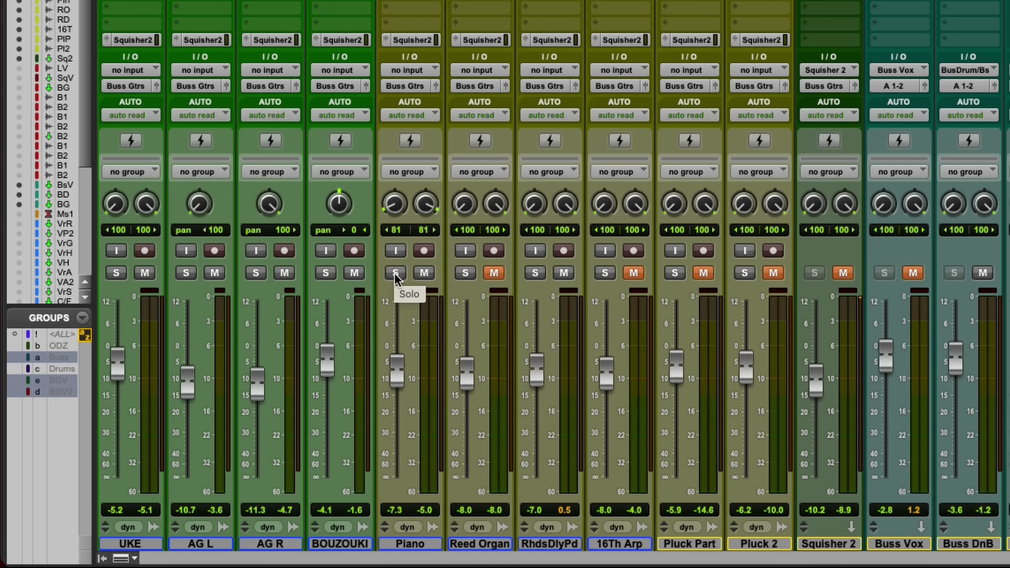
key(space)
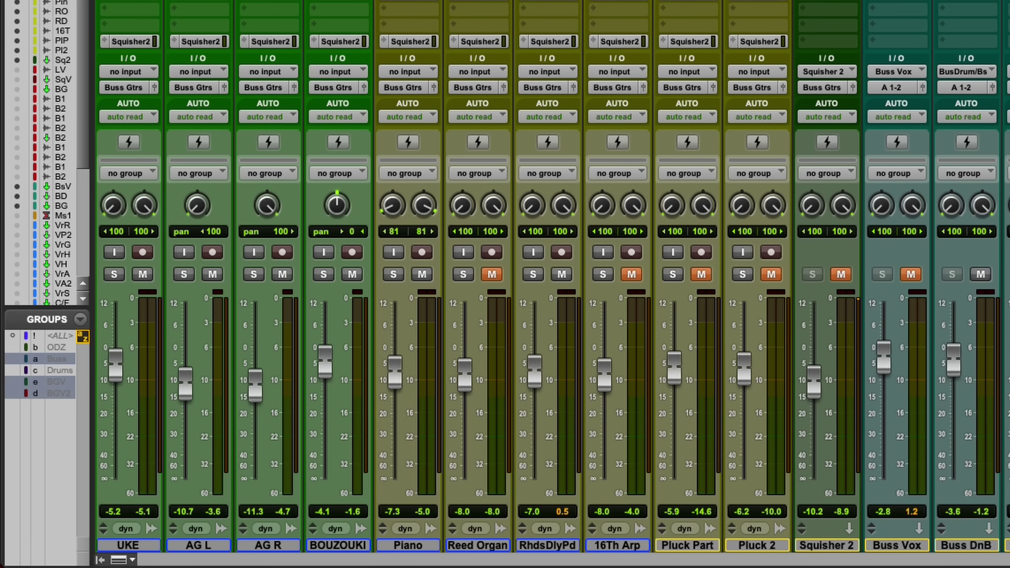
key(space)
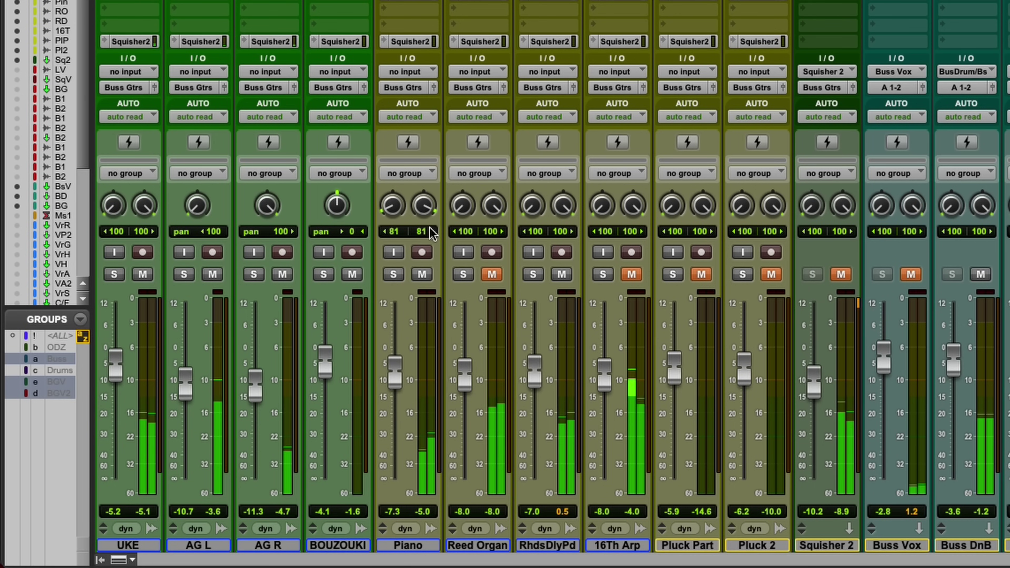
- Solo the Piano, make its Lindell 80 Channel insert active and open the plug-in's settings
click(394, 274)
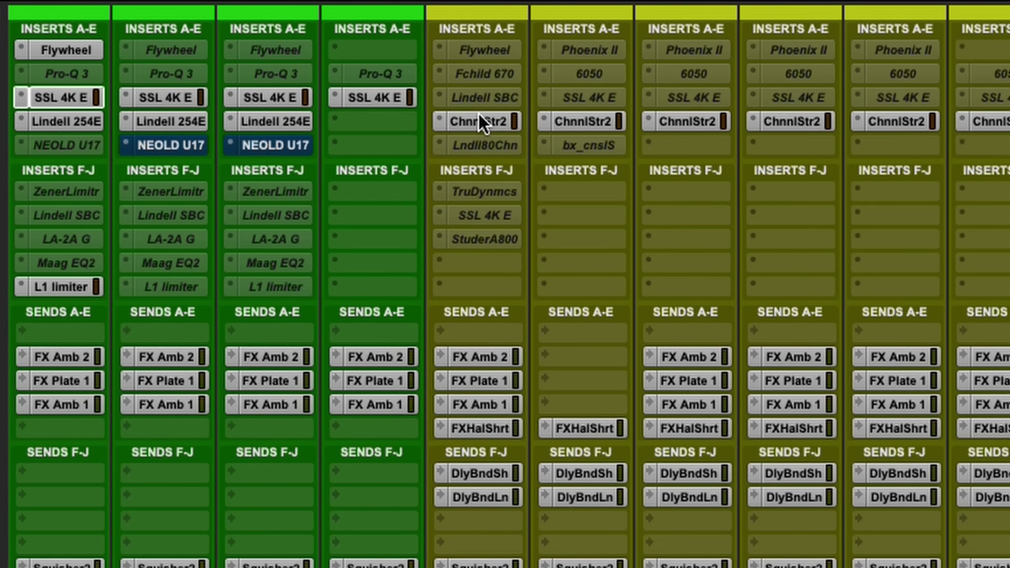
right_click(481, 135)
click(481, 127)
click(490, 148)
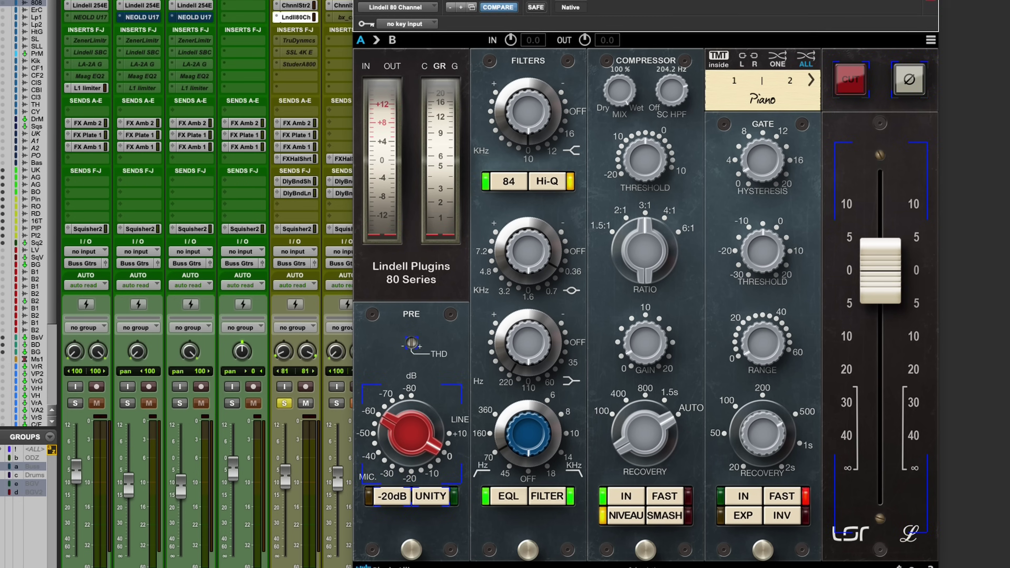
drag(562, 1, 600, 0)
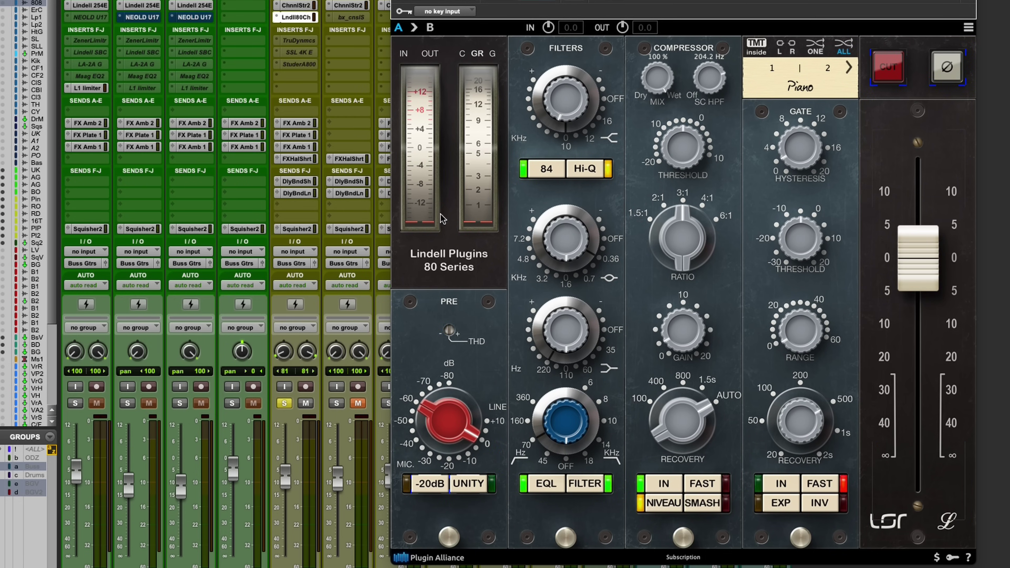
- Try the Lindell 80 EQ on the Piano in playback, toggling solo, and lower the Piano's level to -9.9 dB
key(space)
drag(563, 107, 560, 87)
drag(288, 472, 288, 474)
mouse_move(560, 105)
mouse_down()
mouse_move(559, 120)
mouse_move(548, 112)
mouse_up()
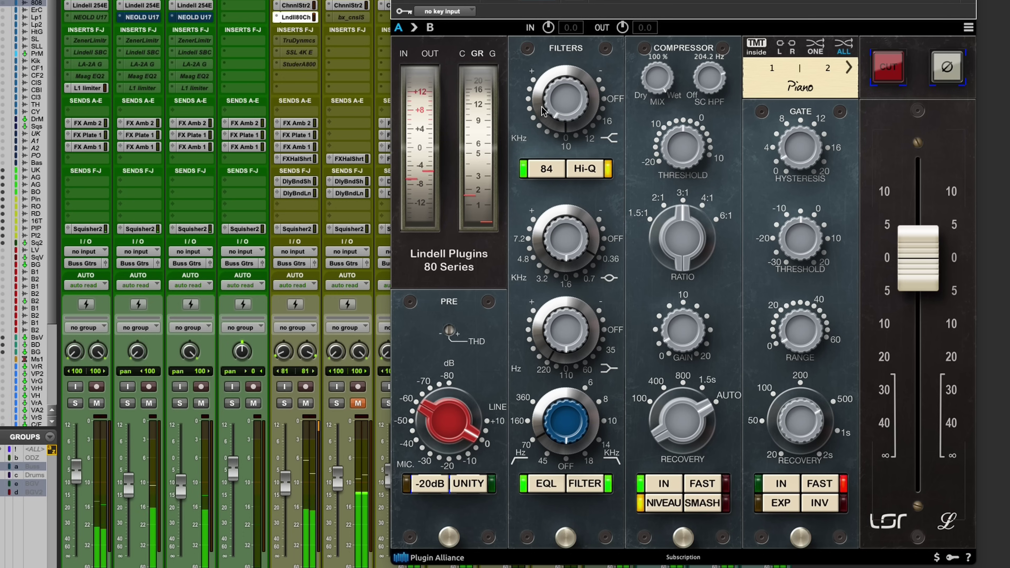
click(283, 404)
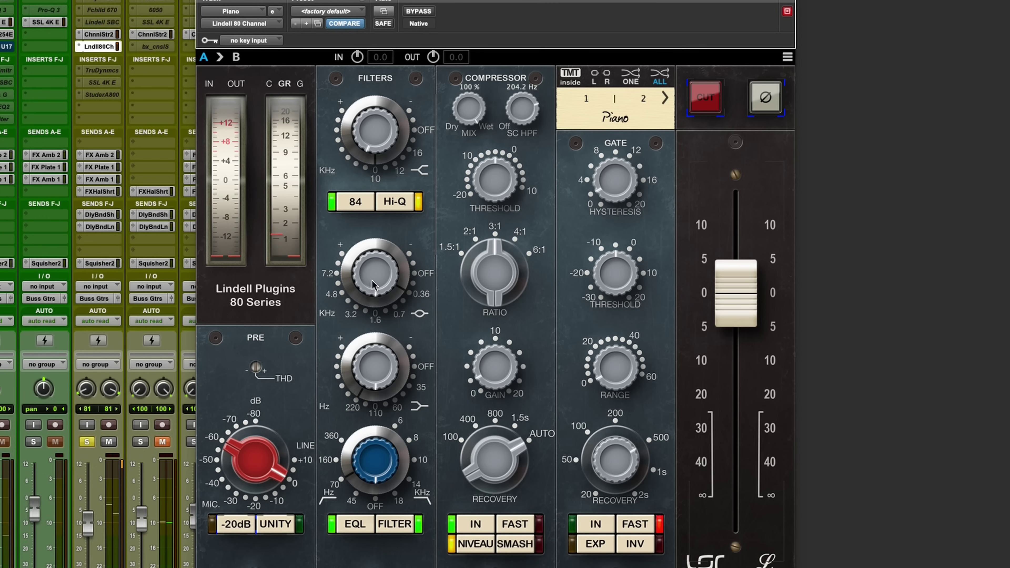
drag(557, 243, 567, 223)
drag(376, 257, 378, 287)
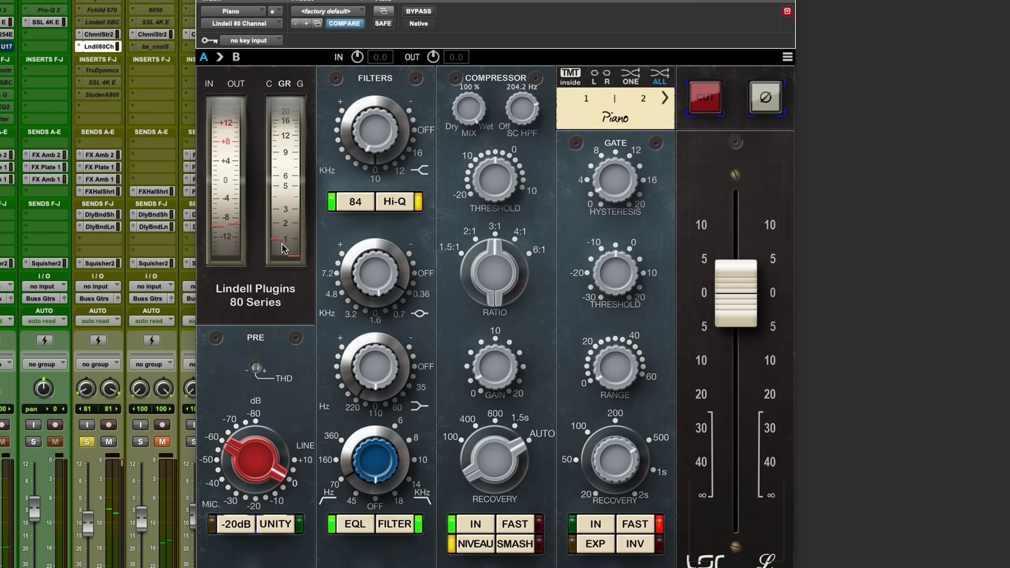
mouse_move(486, 180)
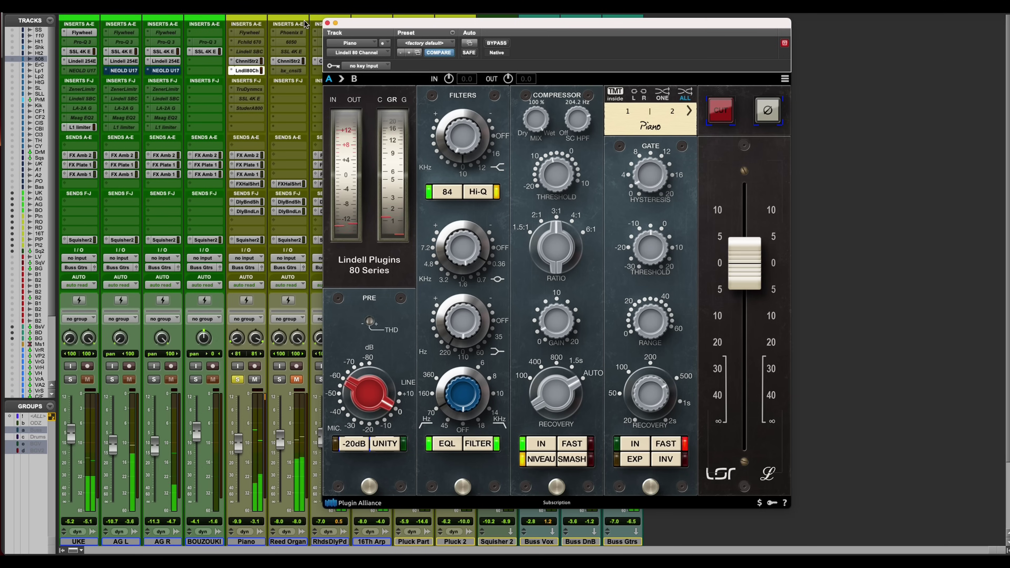
- Bypass the Piano's Lindell 80 and shape its Channel Strip 2 EQ with an LMF cut, HMF boost about 7.7 dB and HF boost about 6.4 dB
click(99, 46)
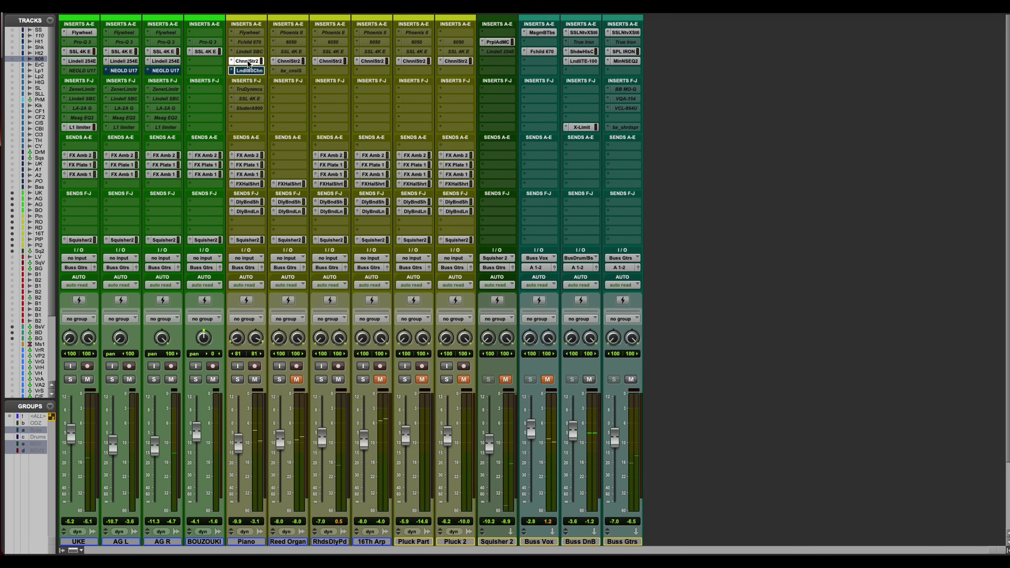
click(247, 60)
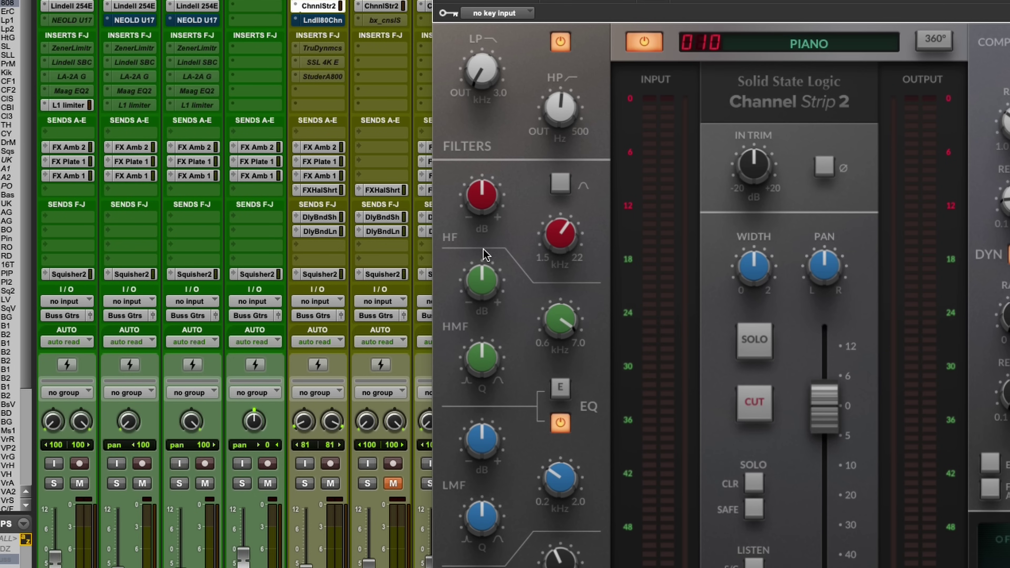
drag(479, 445, 479, 402)
drag(560, 477, 555, 505)
drag(487, 442, 480, 545)
drag(482, 294, 482, 245)
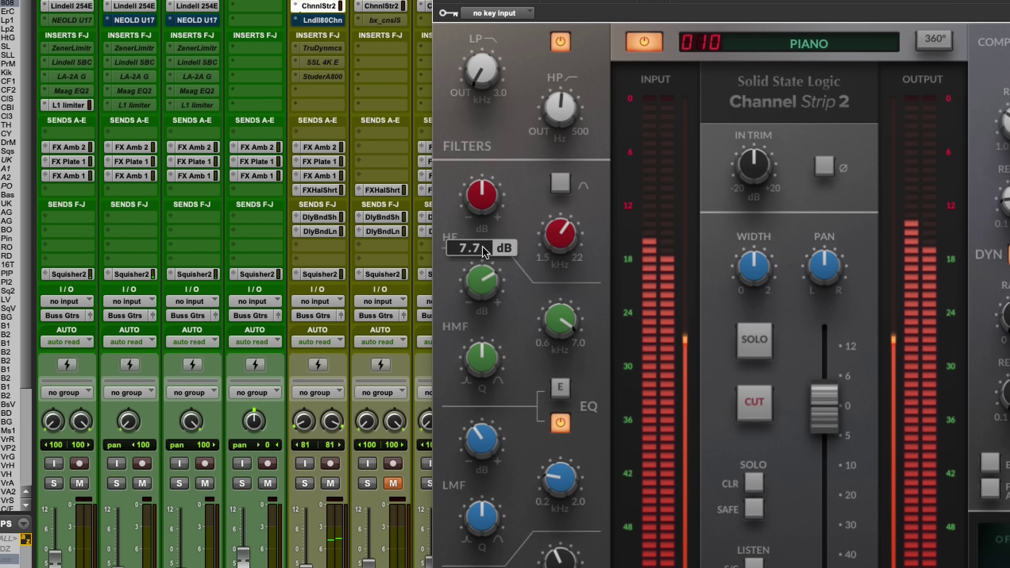
drag(483, 201, 481, 166)
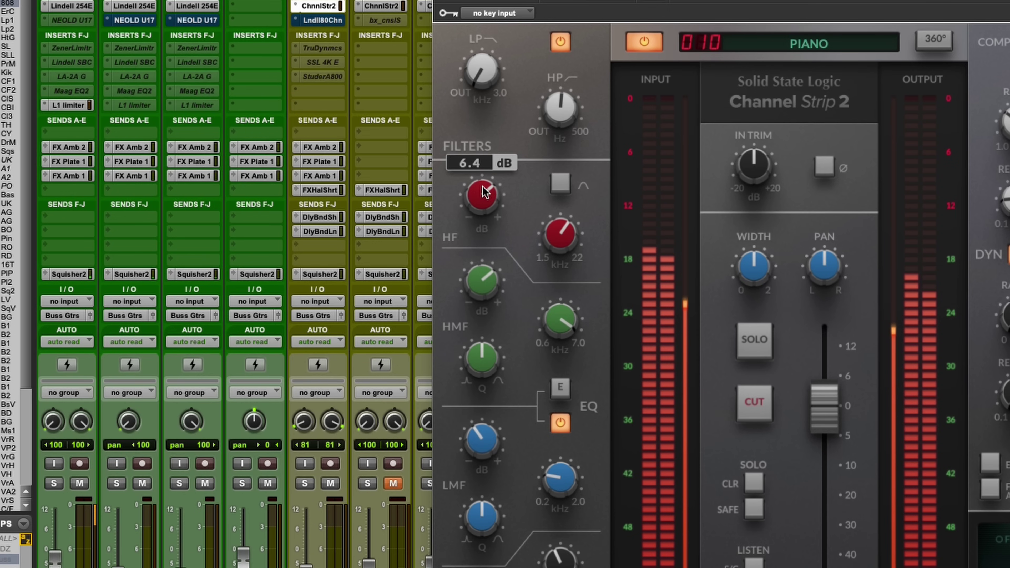
- Raise the Piano's level to -7.3 dB, ease its HF and HMF boosts, and raise its high-pass filter slightly
drag(307, 567, 312, 558)
drag(480, 197, 479, 206)
drag(481, 280, 481, 292)
drag(558, 104, 560, 97)
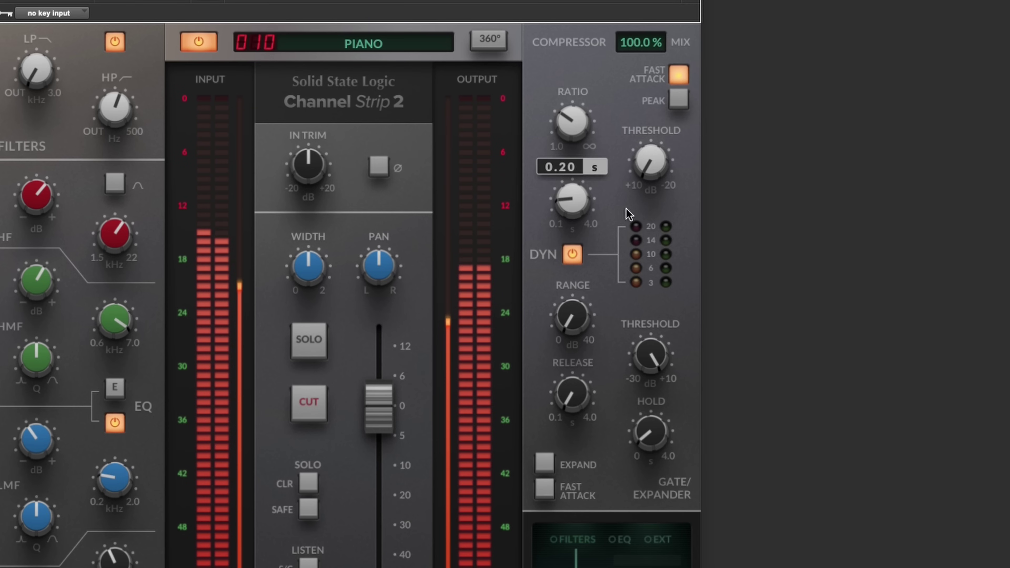
- Set the Piano's Channel Strip 2 compressor release to 0.47 s and lower its threshold to about -2.7 dB
drag(641, 157, 638, 118)
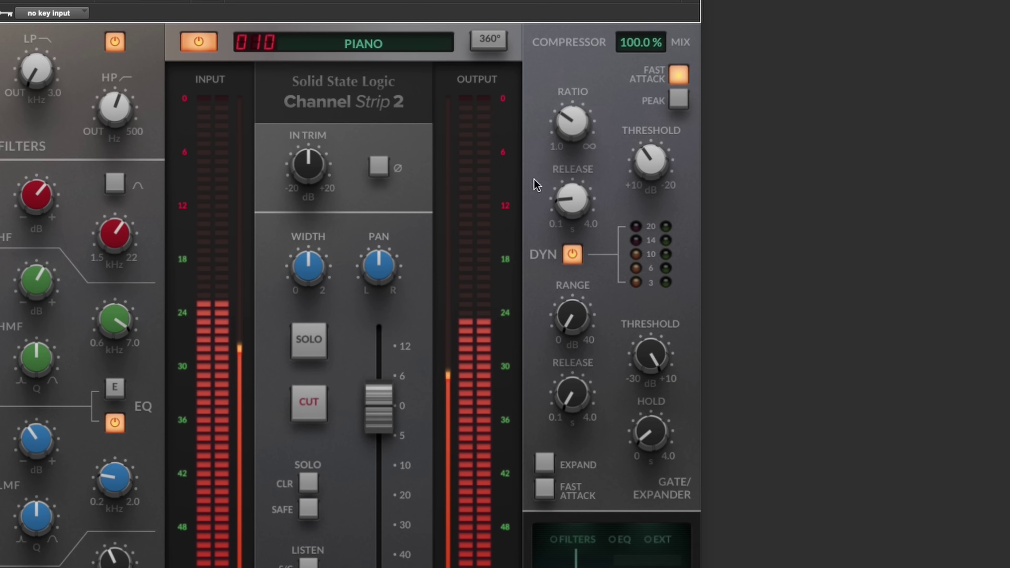
mouse_move(575, 192)
drag(580, 178, 562, 200)
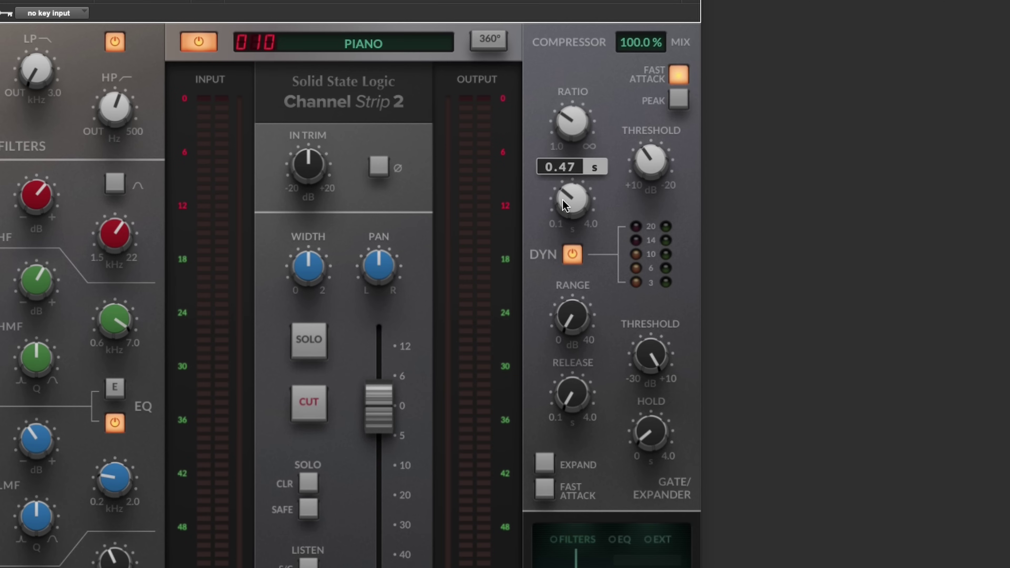
mouse_move(636, 159)
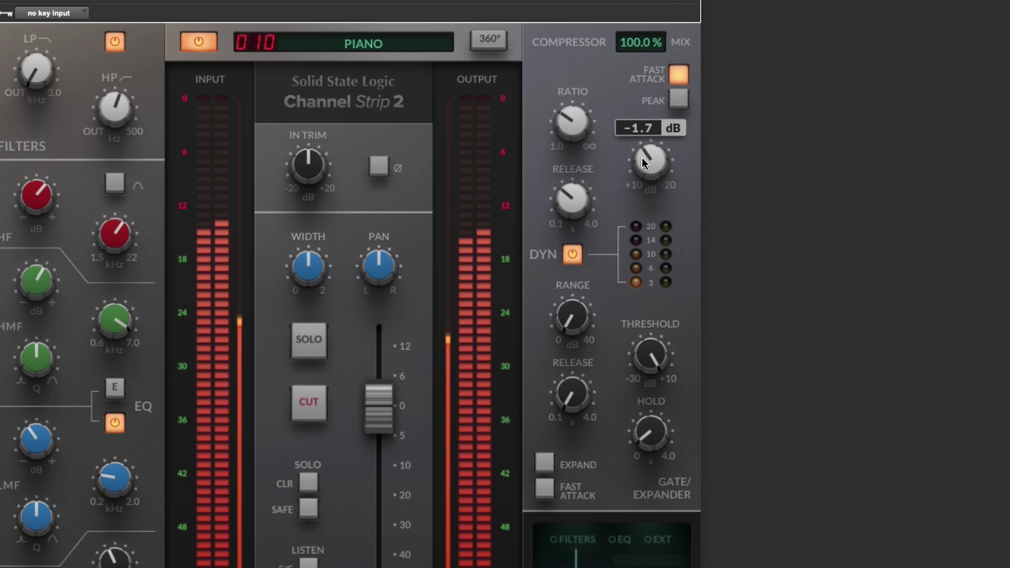
mouse_move(575, 122)
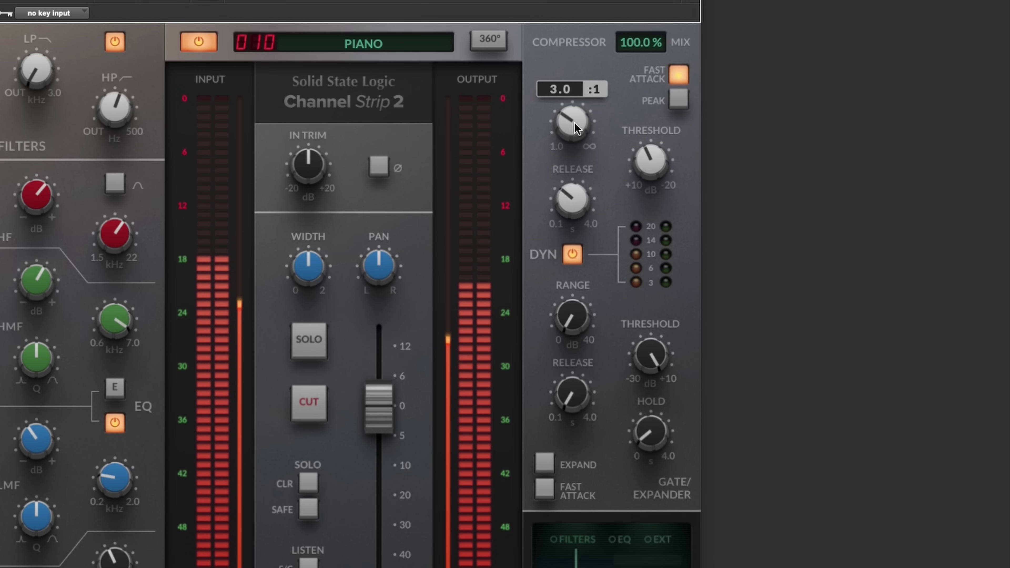
drag(636, 149, 649, 148)
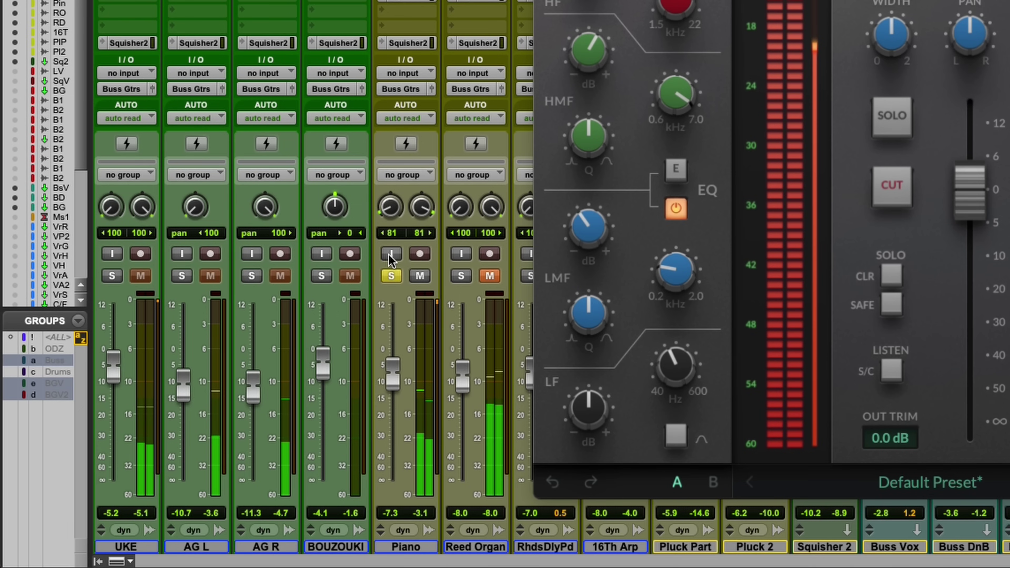
- Unsolo the Piano, turn off its compressor's Fast Attack and fine-tune the threshold to about -2.3 dB during playback
key(space)
click(387, 280)
key(space)
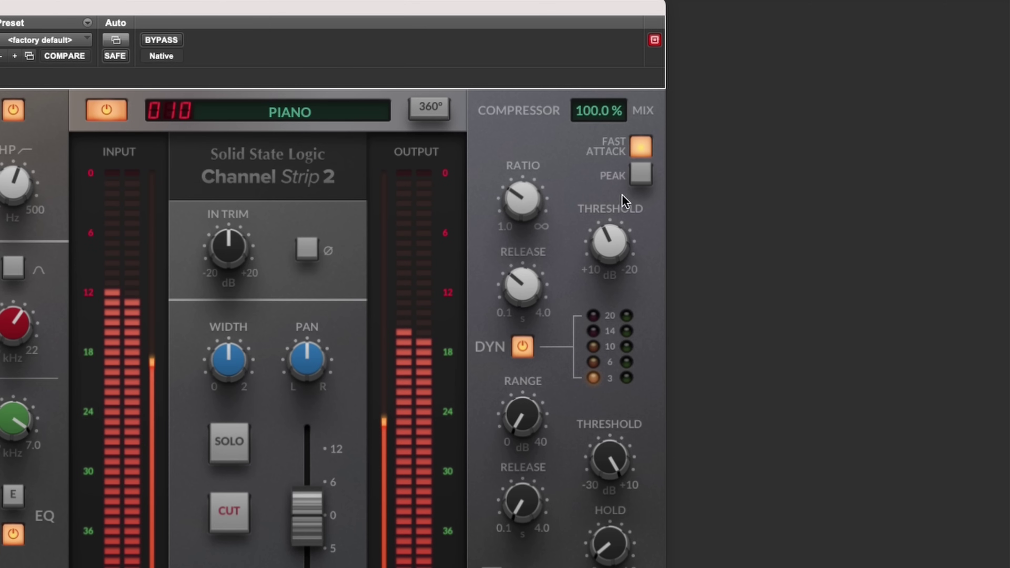
click(642, 147)
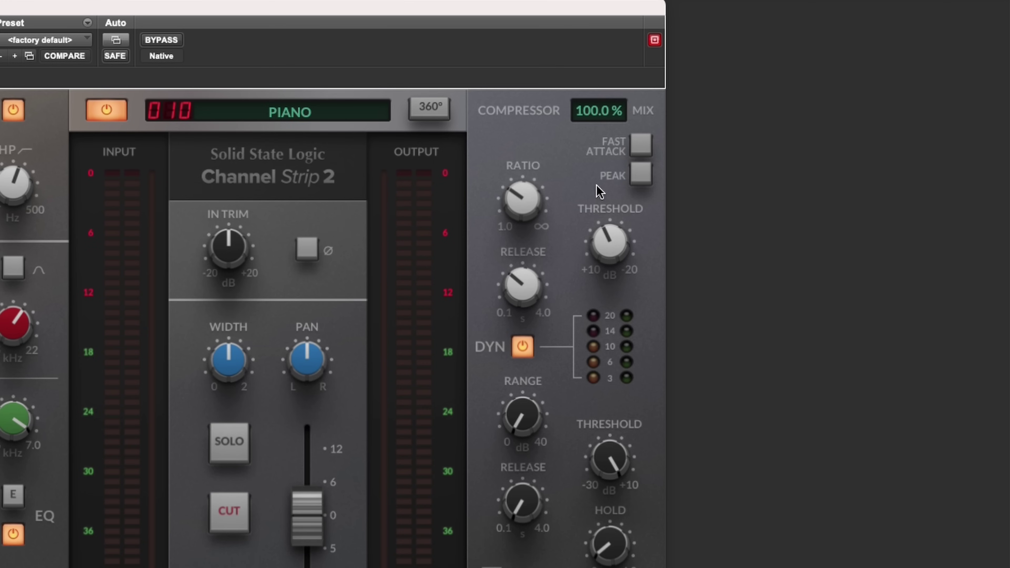
mouse_move(599, 230)
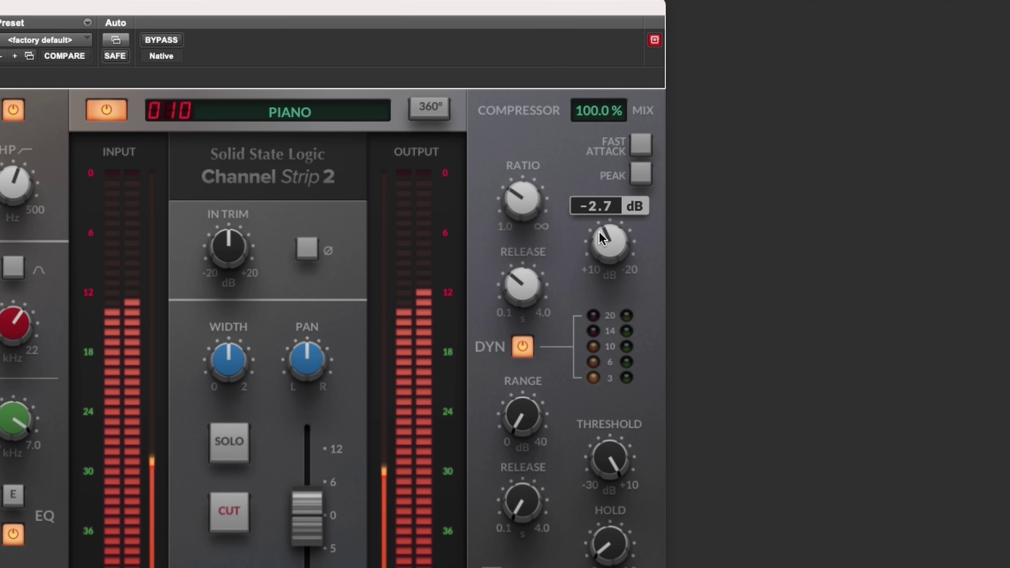
drag(599, 231, 599, 232)
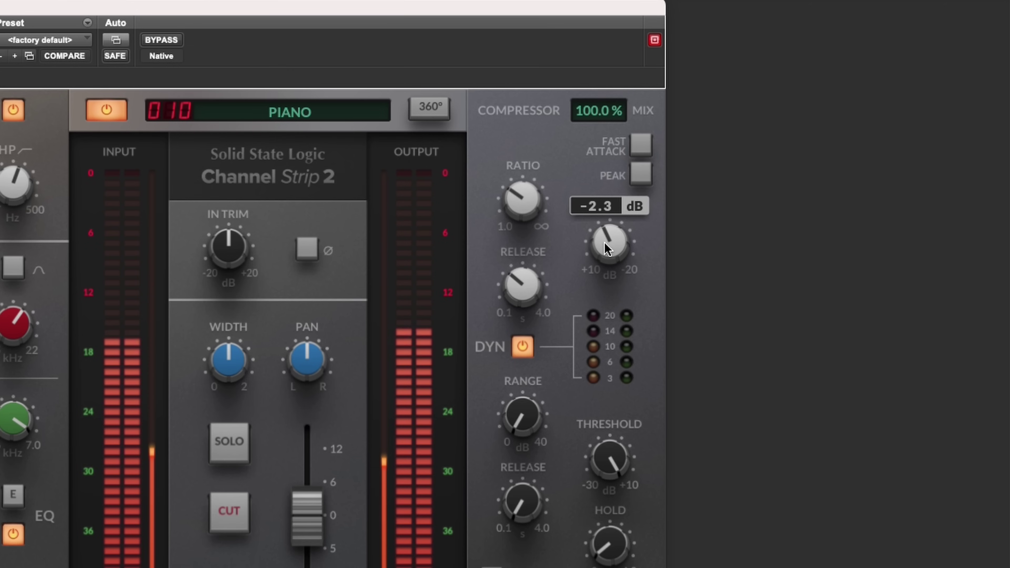
drag(597, 244, 597, 247)
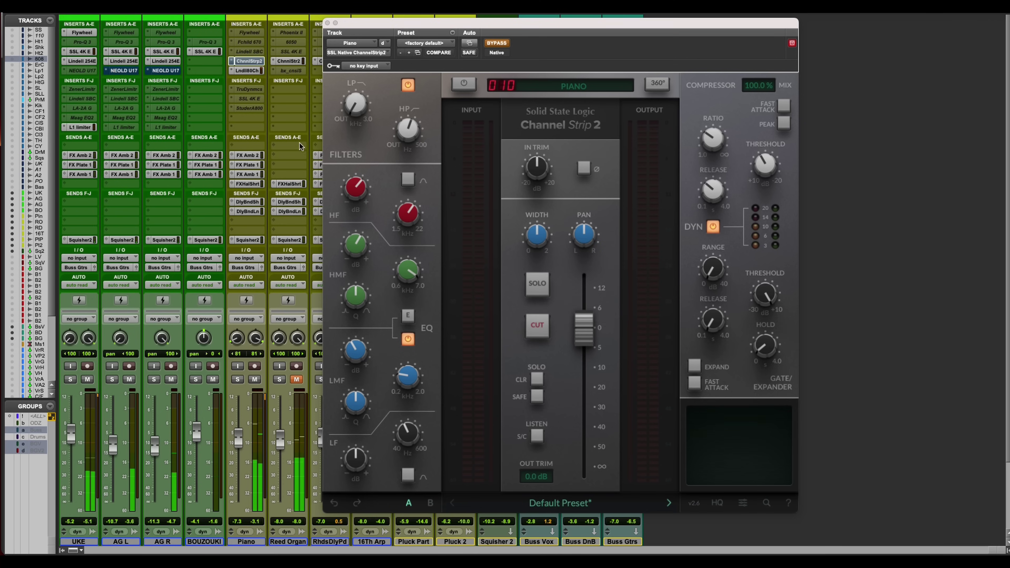
- Re-enable the Piano's Lindell 80 Channel in place of the bypassed Channel Strip 2, then stop playback
click(250, 71)
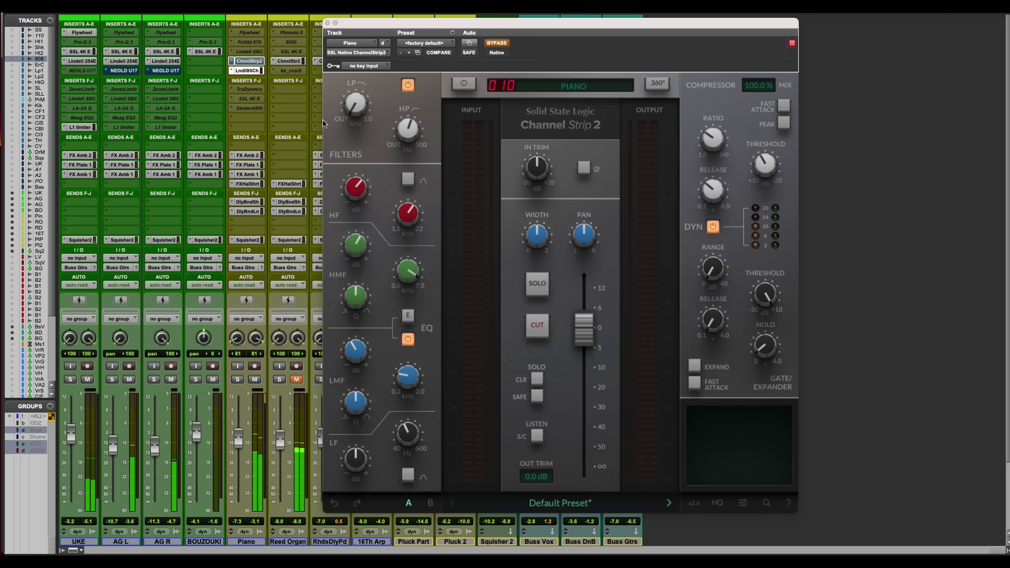
key(space)
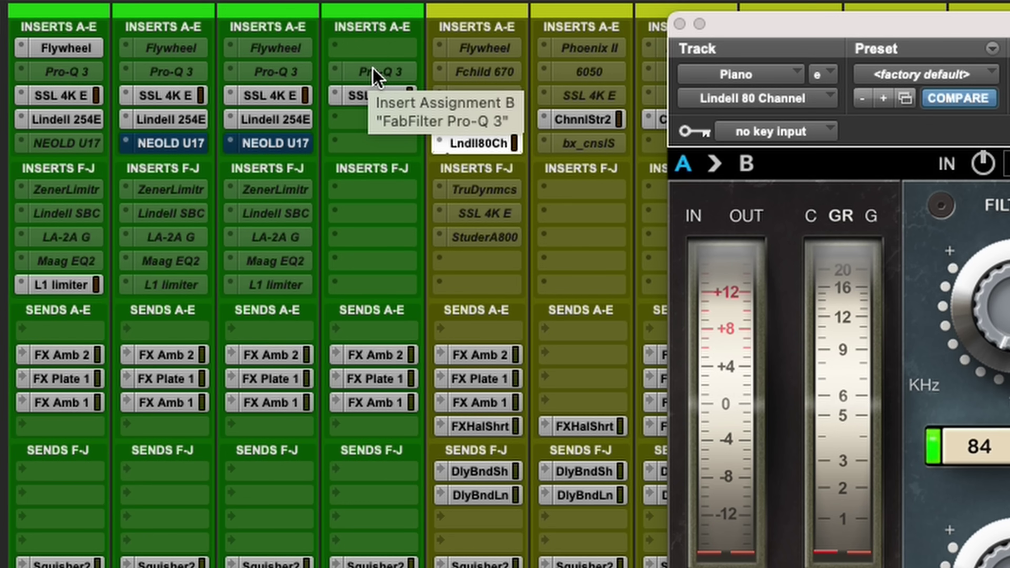
- Move the BOUZOUKI's inactive Pro-Q 3 to the Piano's insert B and make it active
drag(374, 69, 485, 71)
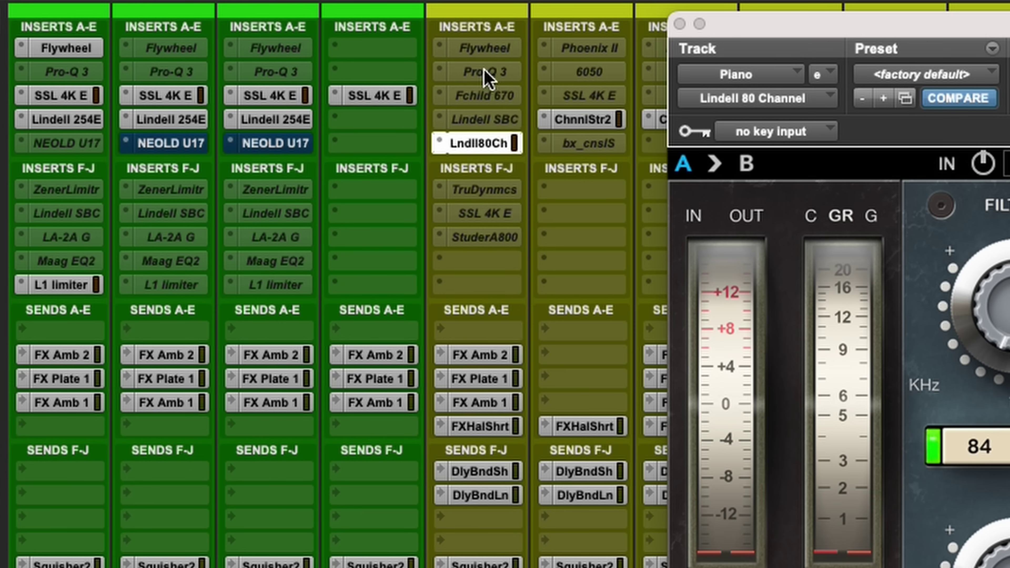
click(485, 71)
right_click(515, 72)
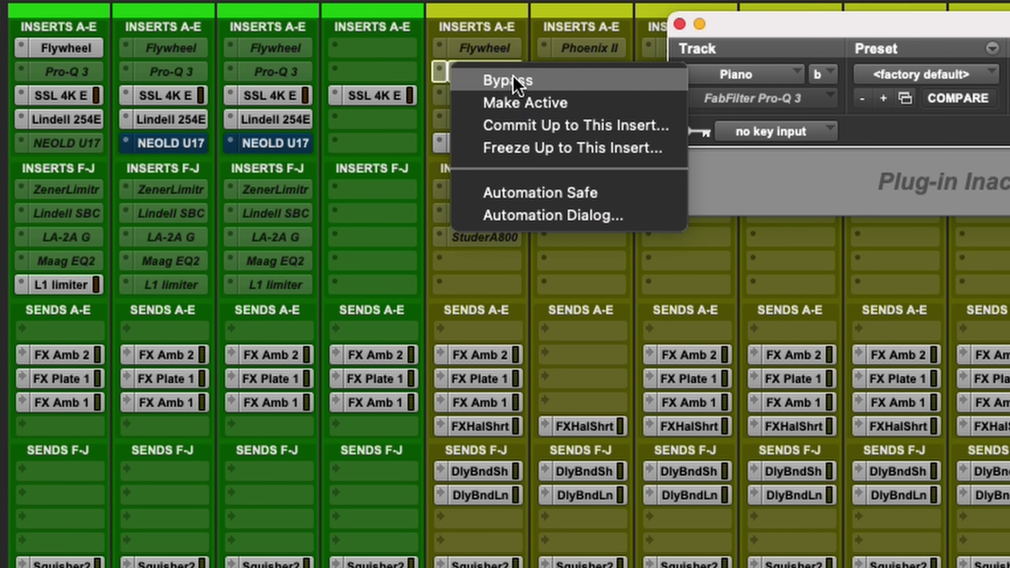
click(522, 99)
- Lower the low-cut frequency in the Piano's Pro-Q 3 to about 70 Hz
drag(182, 2, 191, 18)
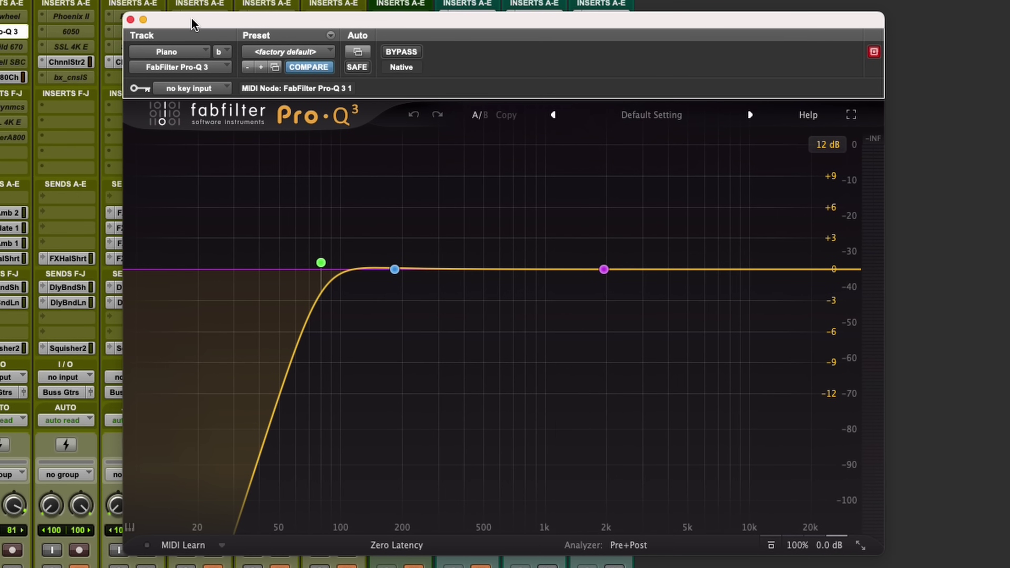
mouse_move(322, 262)
mouse_down()
mouse_move(288, 265)
mouse_move(310, 266)
mouse_up()
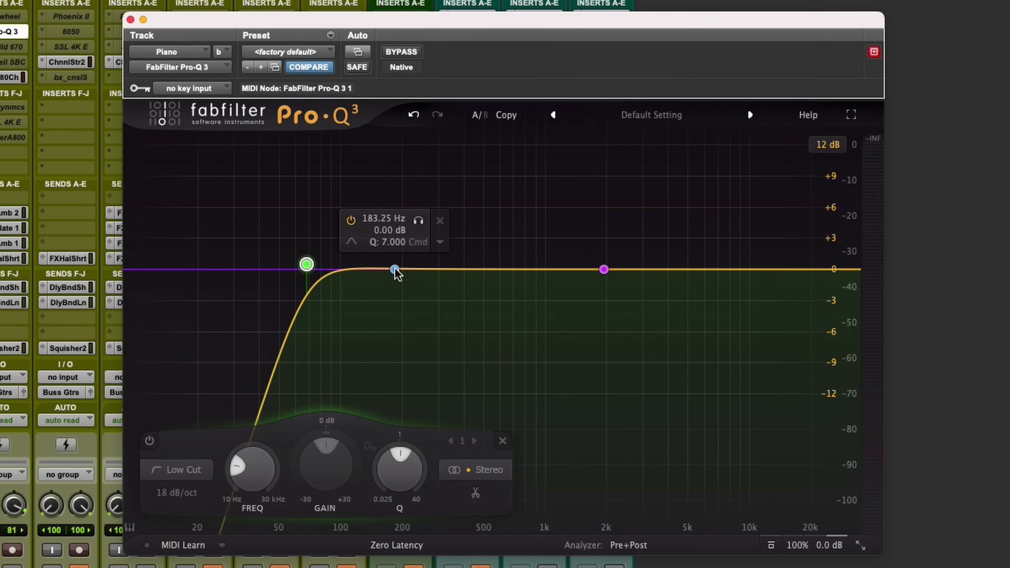
- Cut about 1.3 dB at 212 Hz with a broad bell in the Piano's Pro-Q 3 and check its Lindell 80 Channel
drag(395, 273, 433, 184)
drag(502, 442, 508, 460)
drag(434, 184, 410, 185)
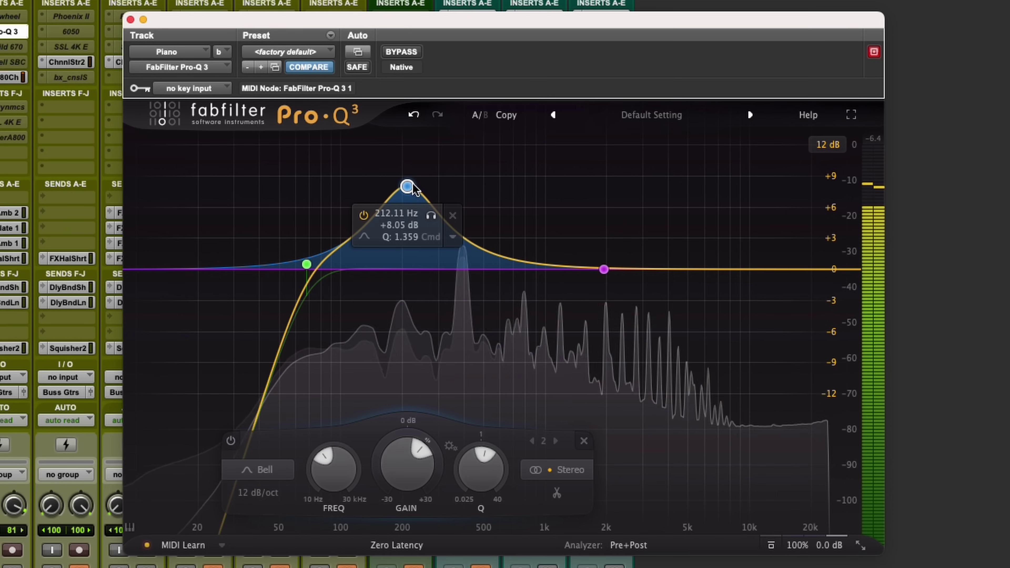
drag(405, 461, 406, 547)
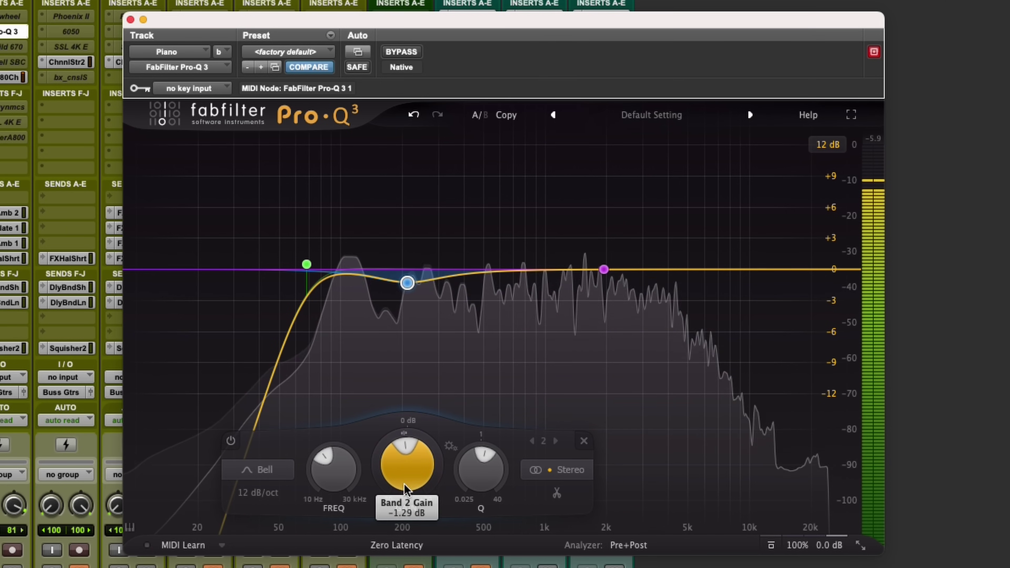
drag(404, 484, 405, 486)
click(131, 20)
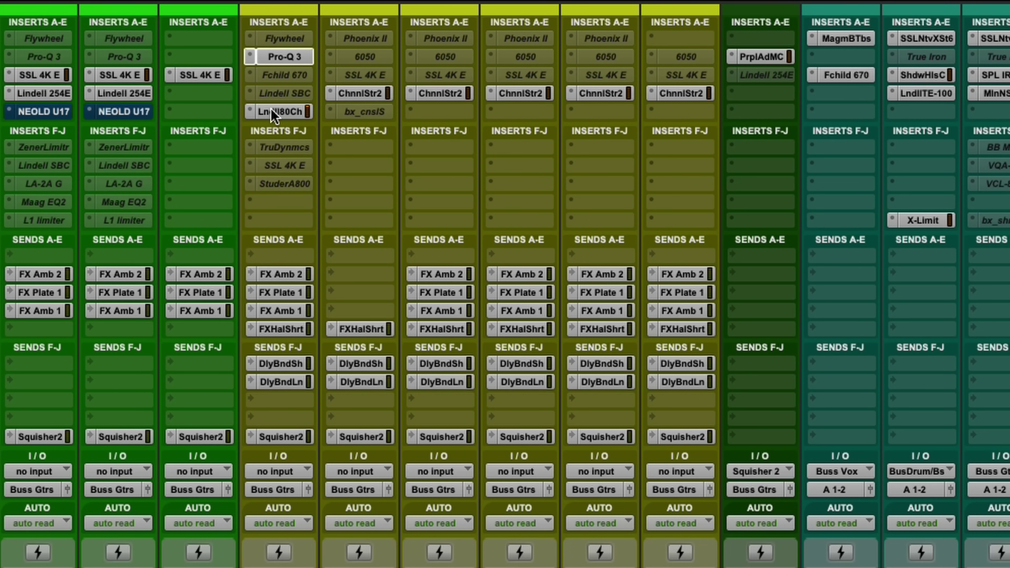
click(271, 112)
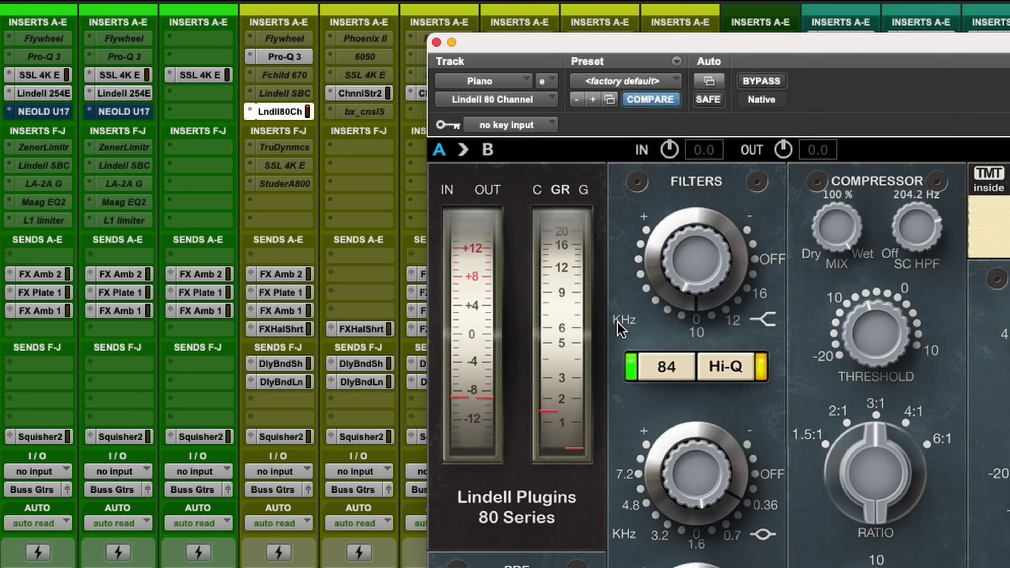
click(436, 43)
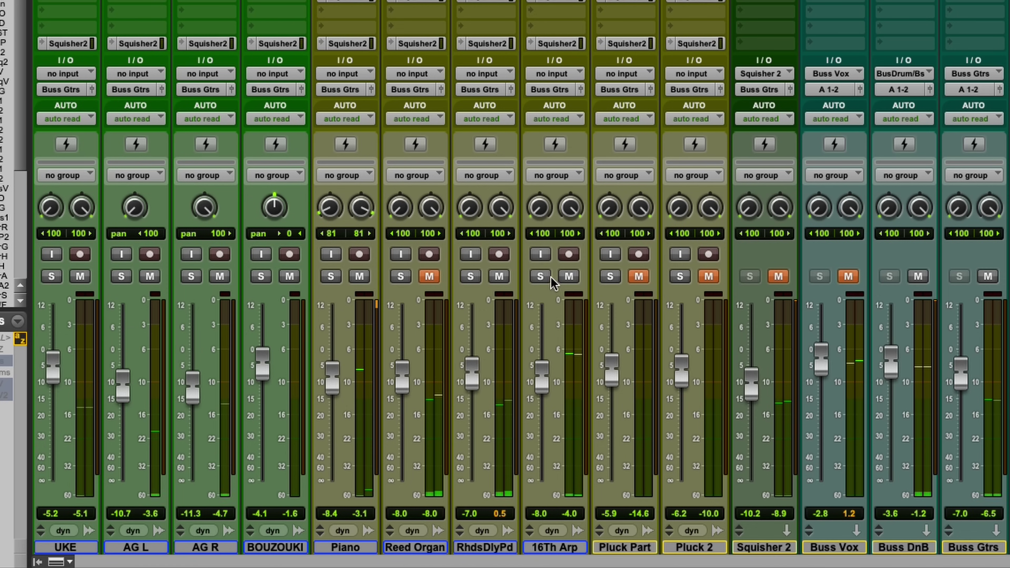
- Audition the 16th Arp in solo, raise its fader to -7.8 dB and open its Channel Strip 2
click(363, 380)
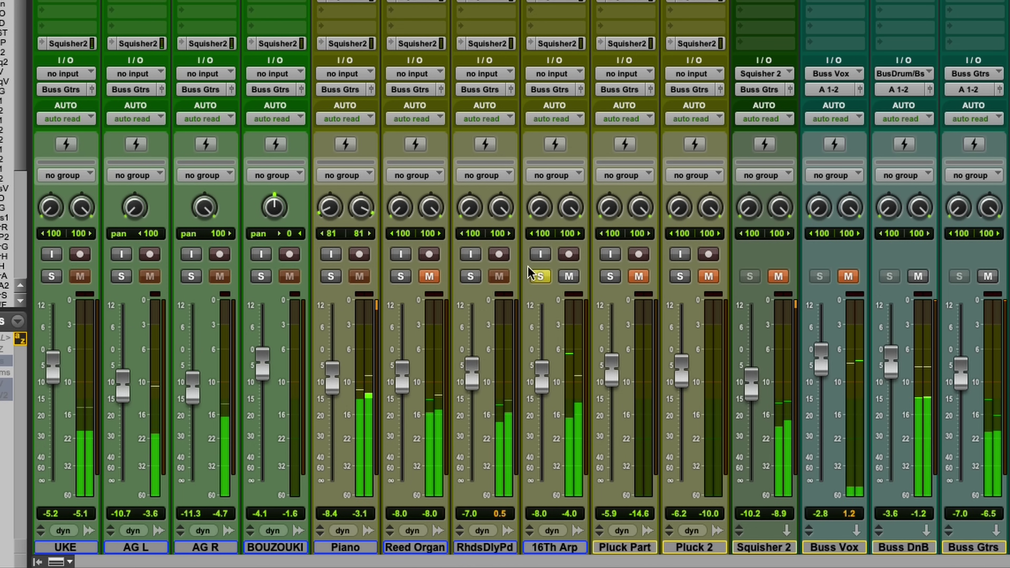
drag(537, 376, 538, 375)
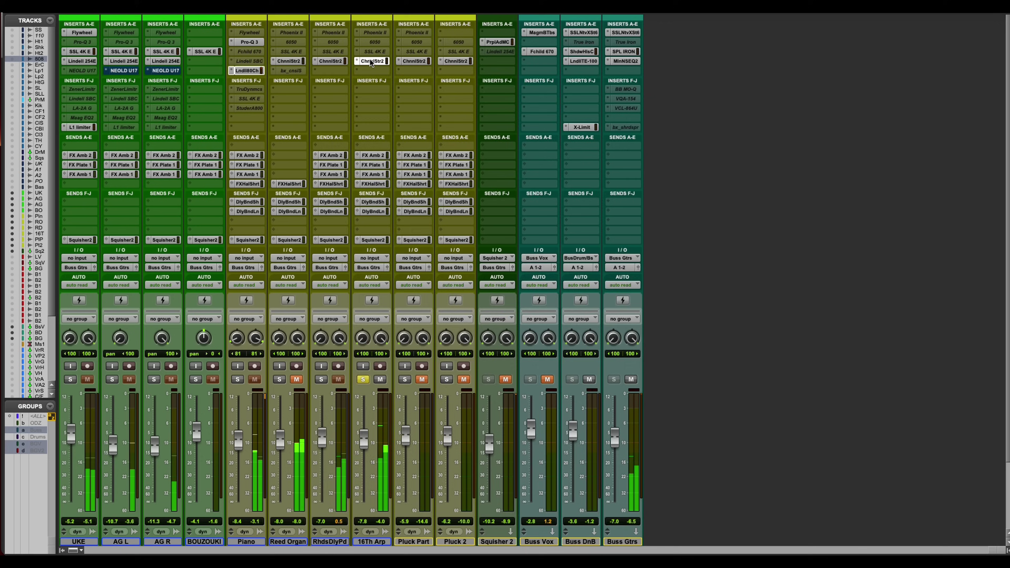
click(363, 33)
drag(364, 36, 448, 39)
click(362, 379)
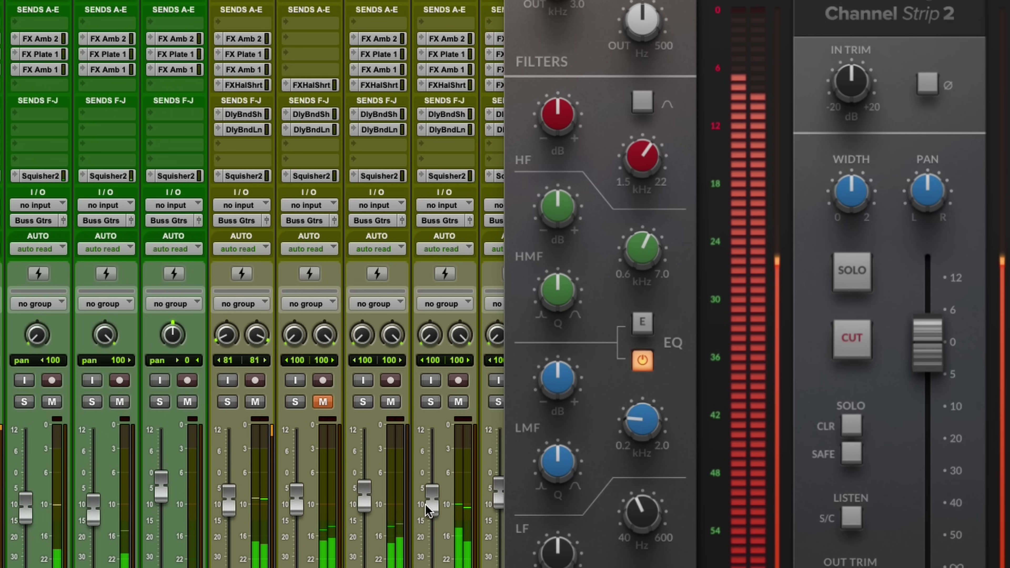
- Boost the 16th Arp's HMF band strongly at 1.36 kHz and lower the channel strip's fader to about -3 dB
click(429, 401)
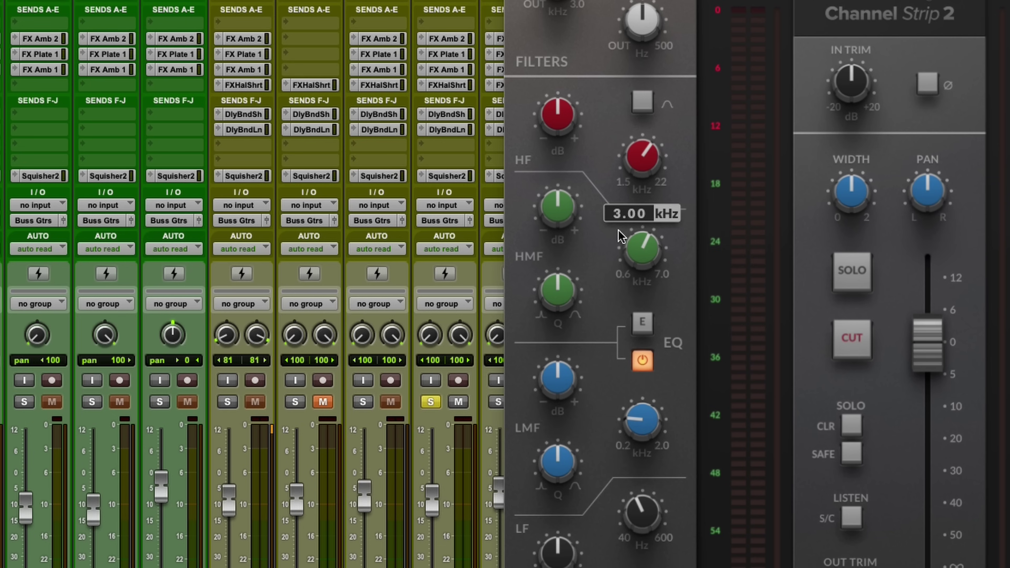
mouse_move(558, 205)
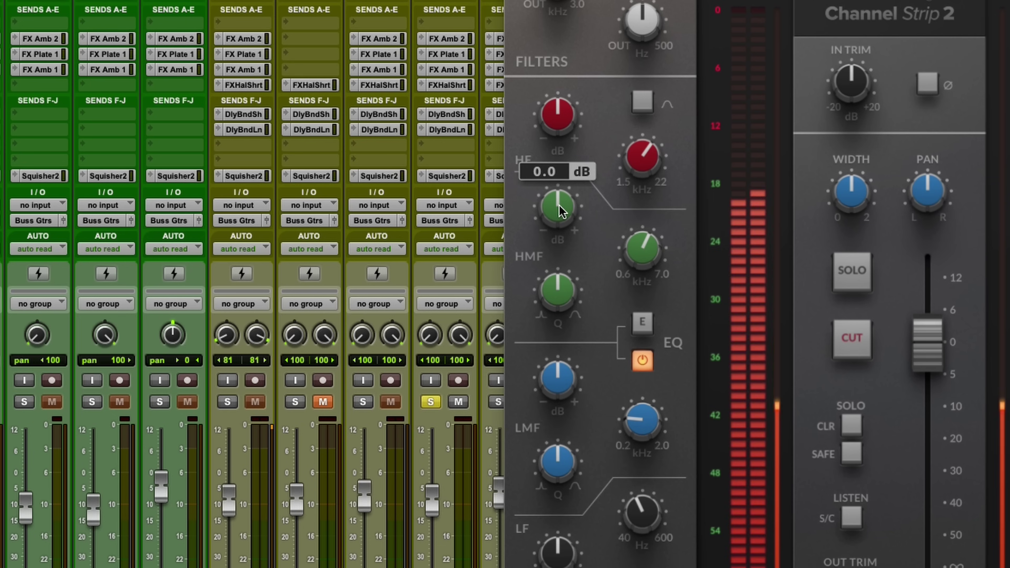
drag(558, 208, 559, 176)
drag(642, 251, 643, 352)
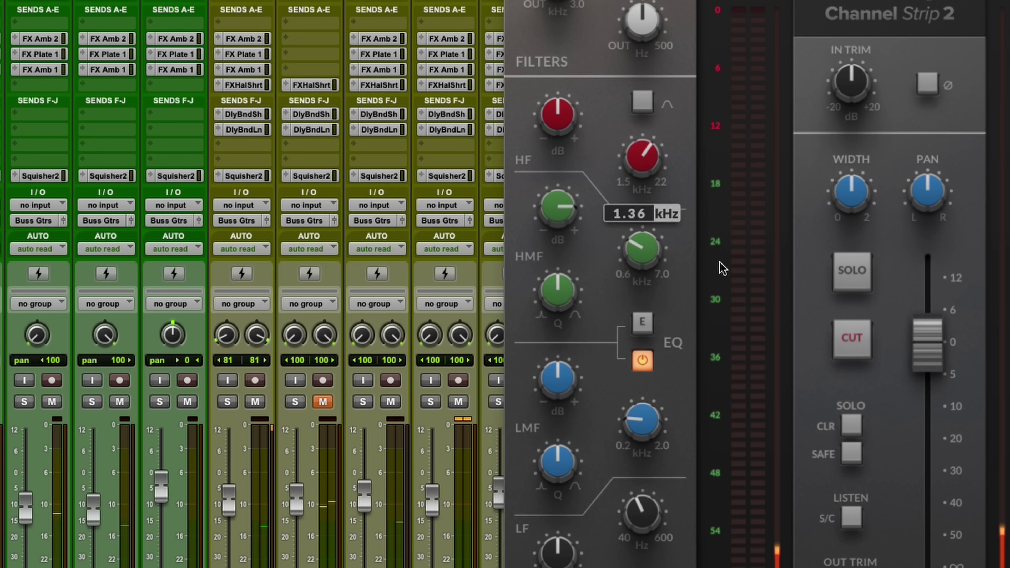
drag(928, 345, 929, 366)
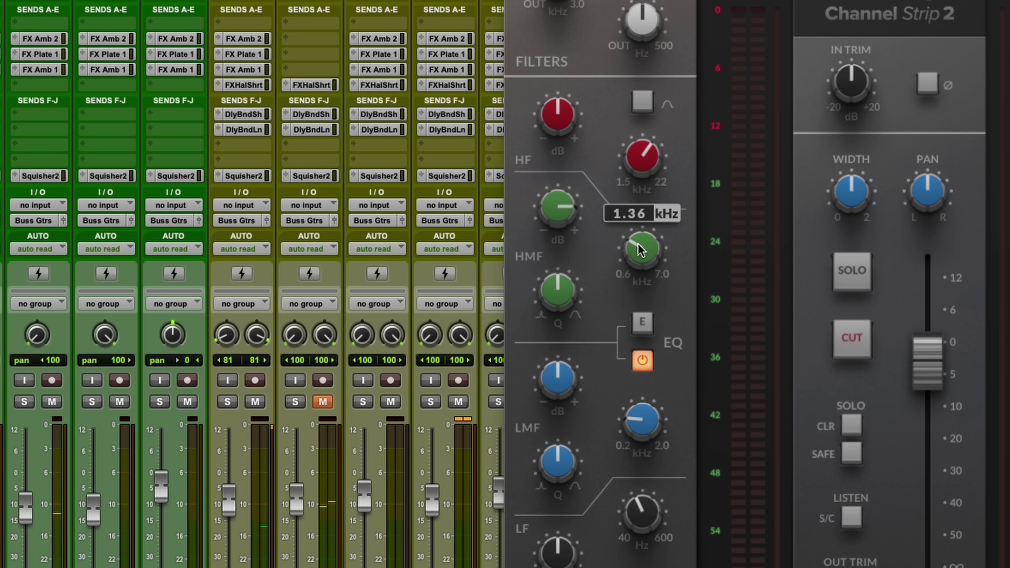
- Raise the 16th Arp's HMF frequency and ease its boost back to slightly over 5 dB during playback
drag(562, 207, 563, 204)
drag(635, 237, 652, 283)
mouse_move(635, 244)
mouse_down()
mouse_move(637, 225)
mouse_move(646, 214)
mouse_move(633, 251)
mouse_move(680, 182)
mouse_move(646, 256)
mouse_move(652, 327)
mouse_move(635, 244)
mouse_up()
mouse_move(559, 218)
mouse_move(559, 215)
mouse_down()
mouse_move(546, 224)
mouse_move(556, 220)
mouse_up()
scroll(559, 207, down, 4)
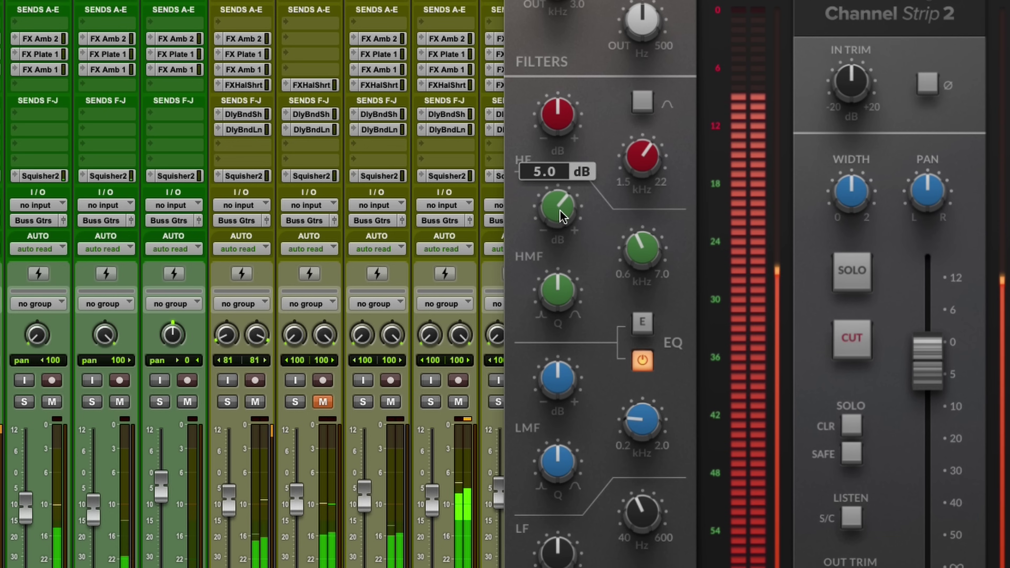
scroll(560, 207, up, 2)
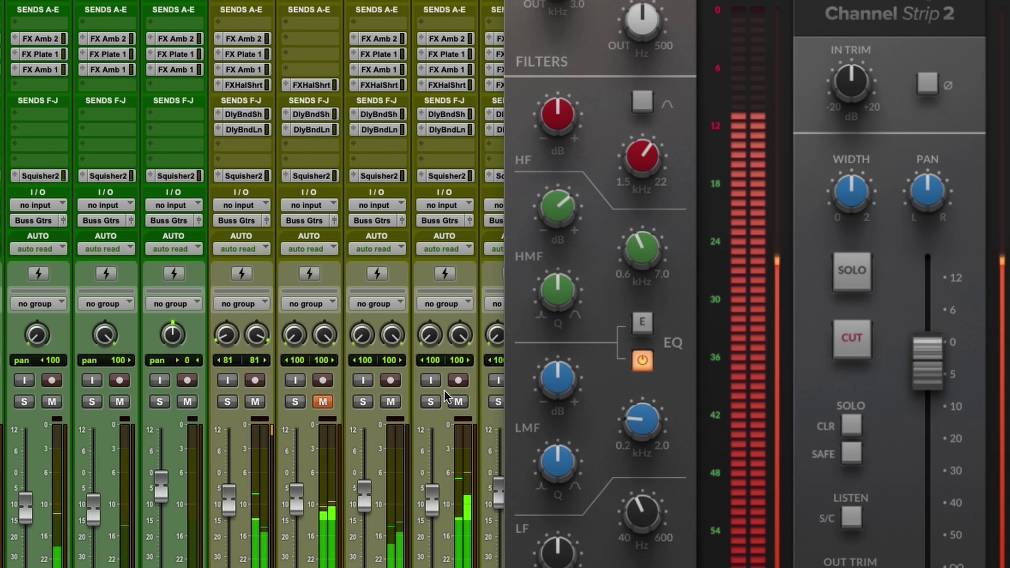
- Cut the 16th Arp's LMF band slightly and lower its frequency toward 0.2 kHz
mouse_move(551, 384)
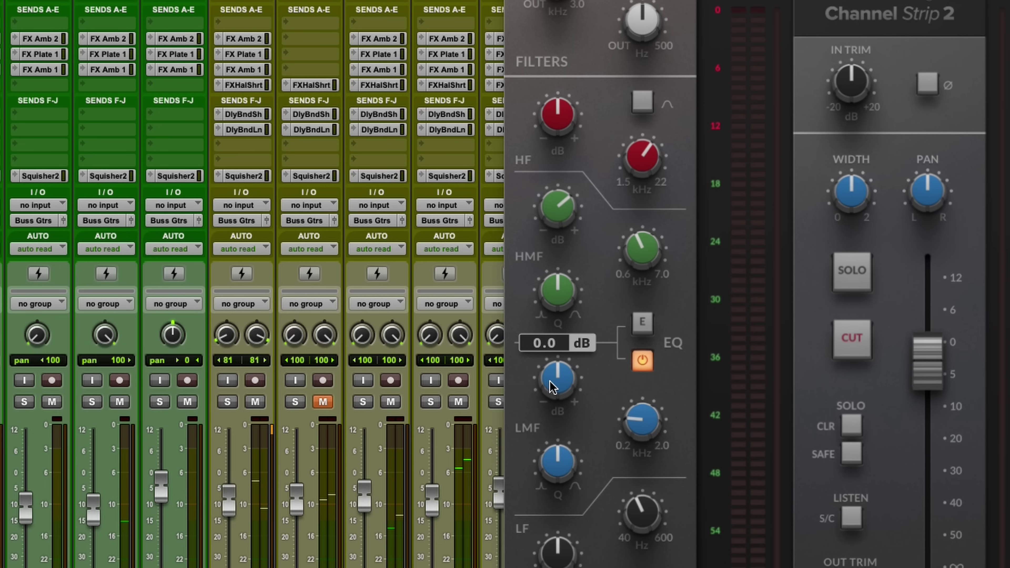
drag(552, 386, 555, 364)
mouse_move(636, 436)
drag(637, 438, 638, 460)
drag(576, 411, 559, 483)
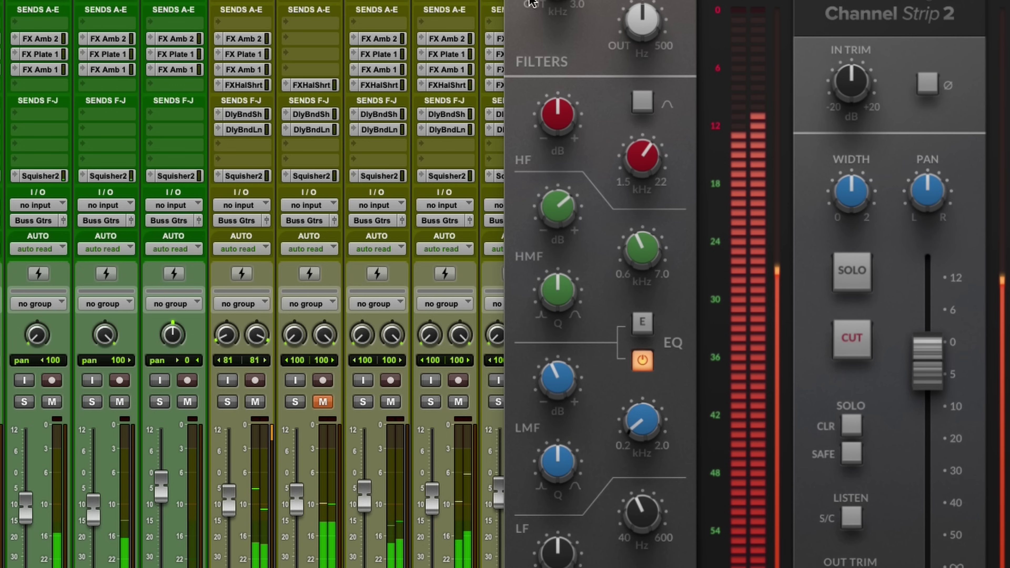
- Add a moderate HF boost at a lowered frequency on the 16th Arp and close its Channel Strip 2
mouse_move(560, 133)
key(space)
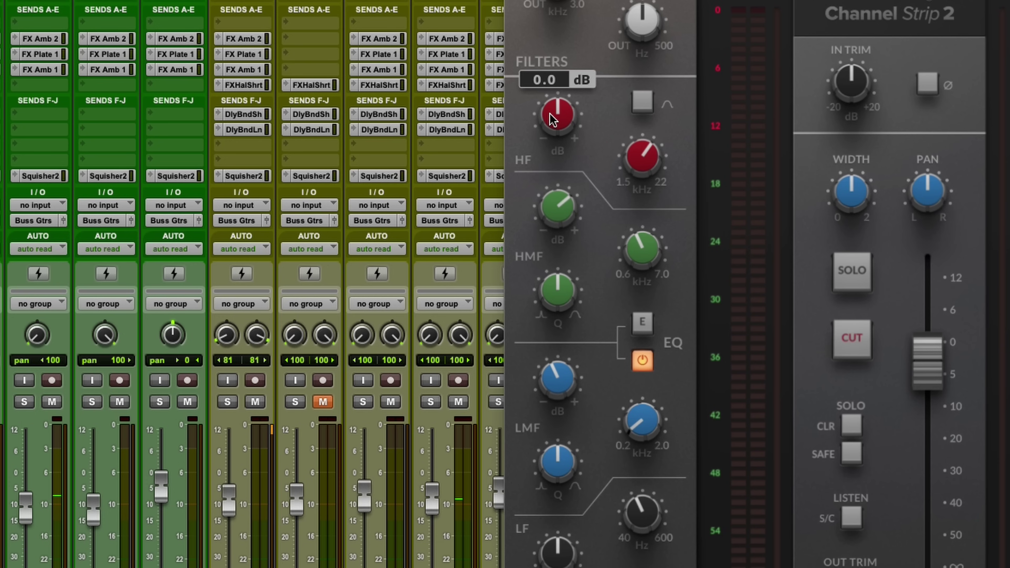
drag(553, 119, 591, 46)
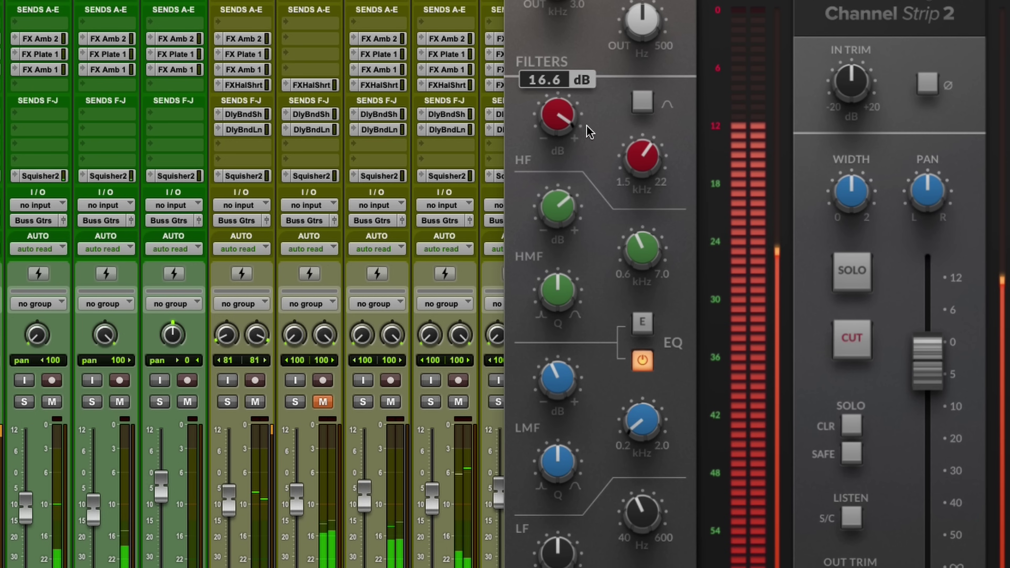
drag(543, 121, 588, 115)
drag(638, 153, 635, 181)
drag(556, 107, 561, 161)
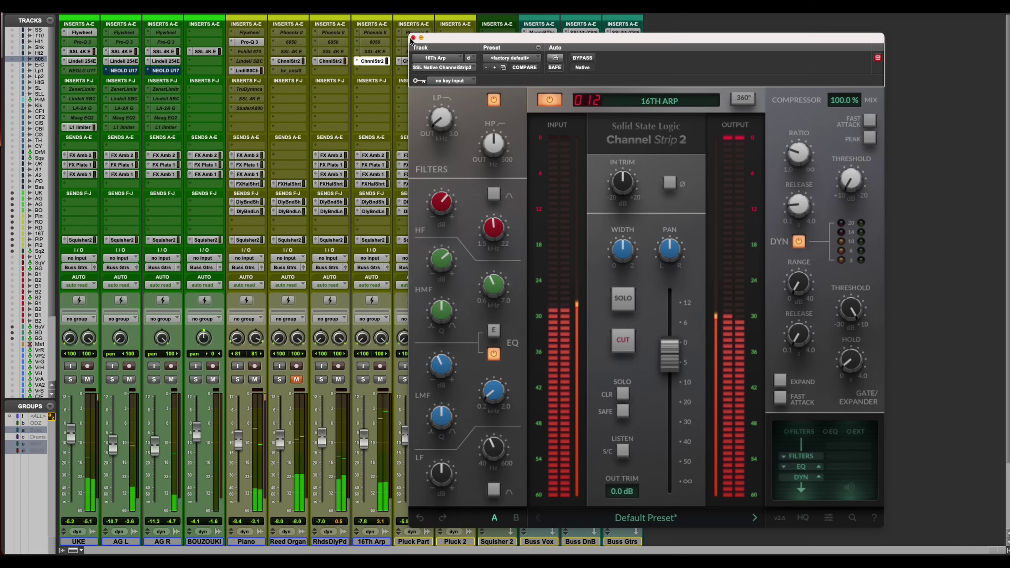
click(413, 38)
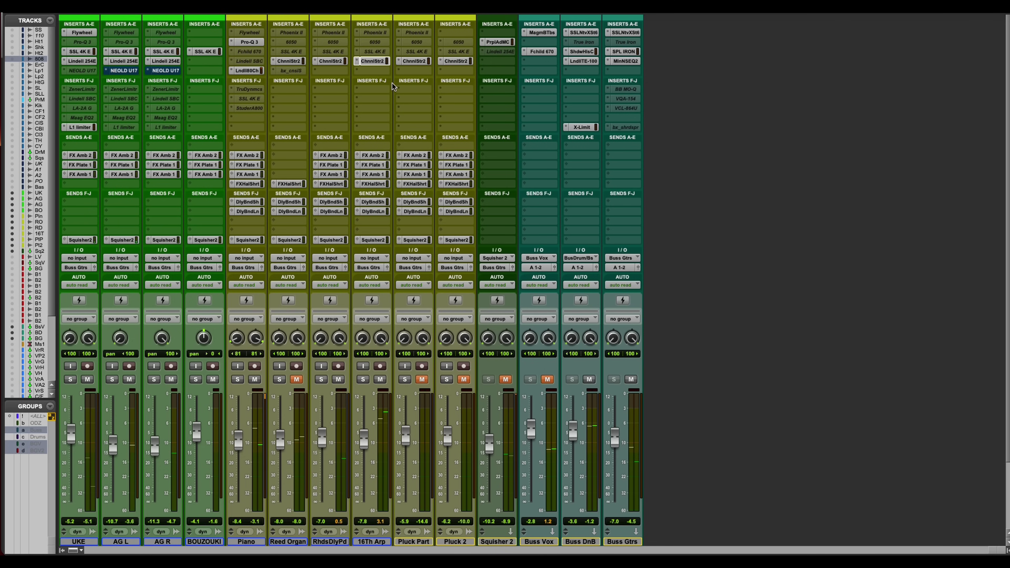
- Unmute the Reed Organ and lower its fader to -10.5 dB, comparing it in solo and in the mix
key(space)
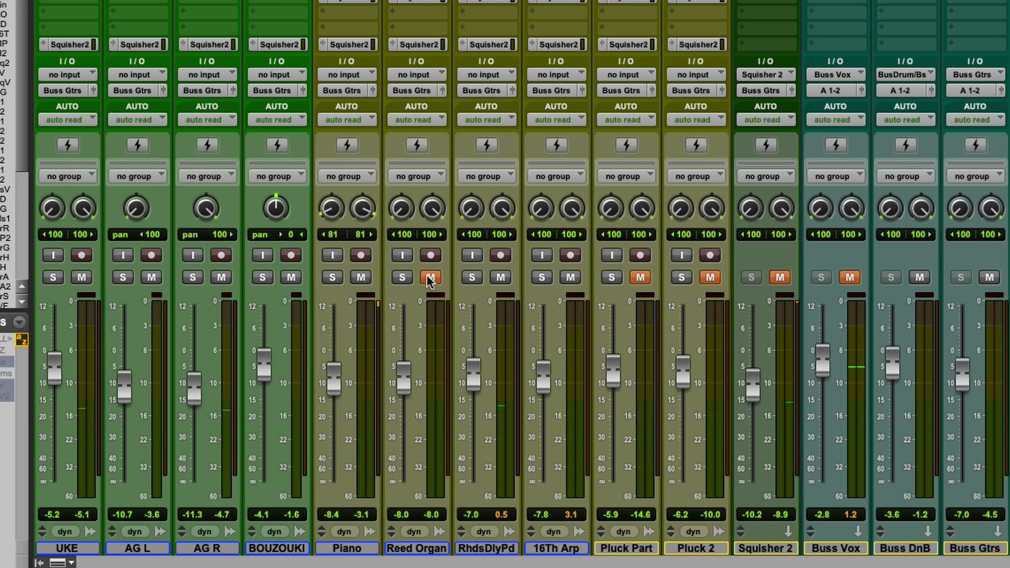
click(405, 279)
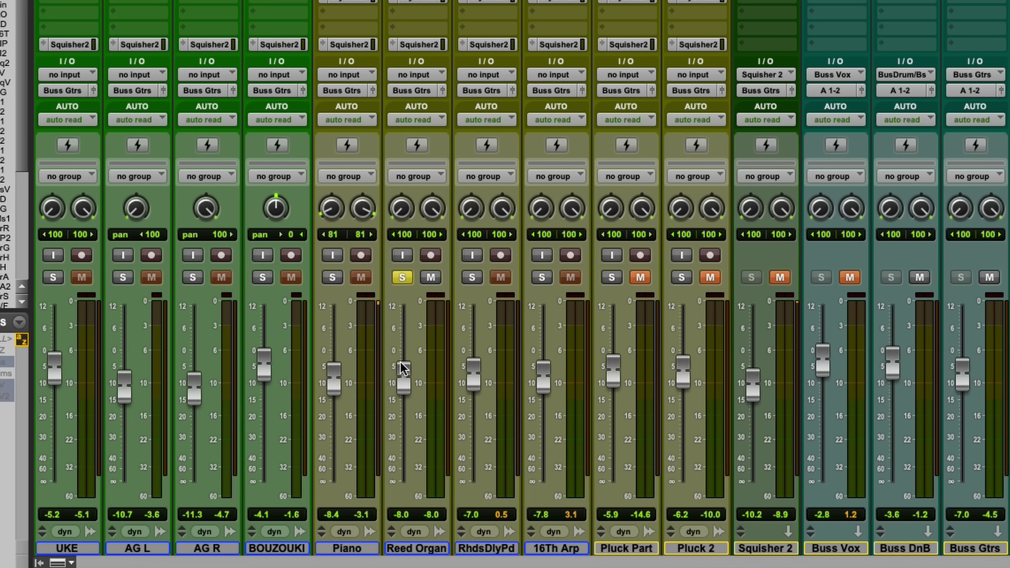
click(402, 277)
drag(407, 360, 407, 366)
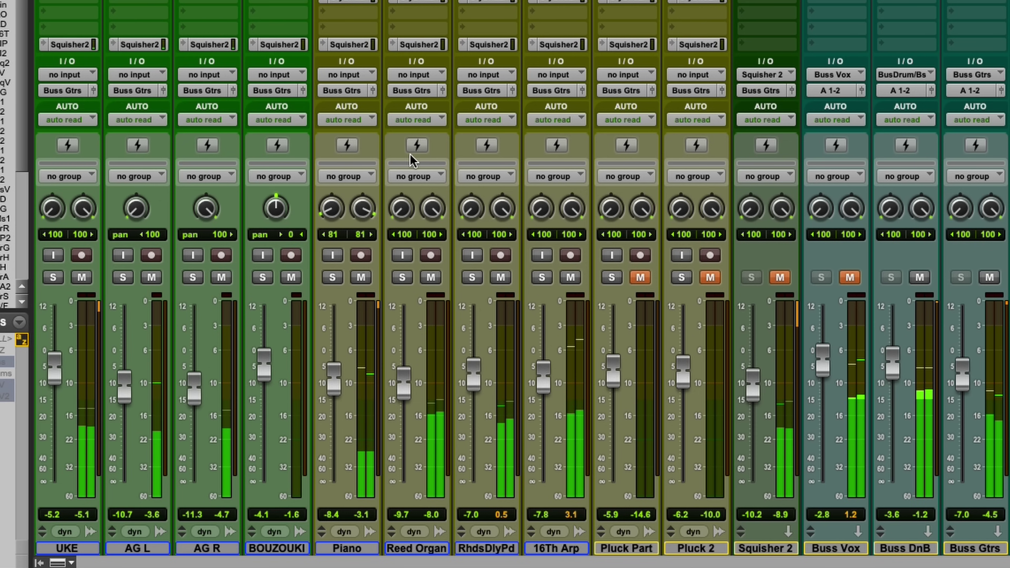
click(402, 278)
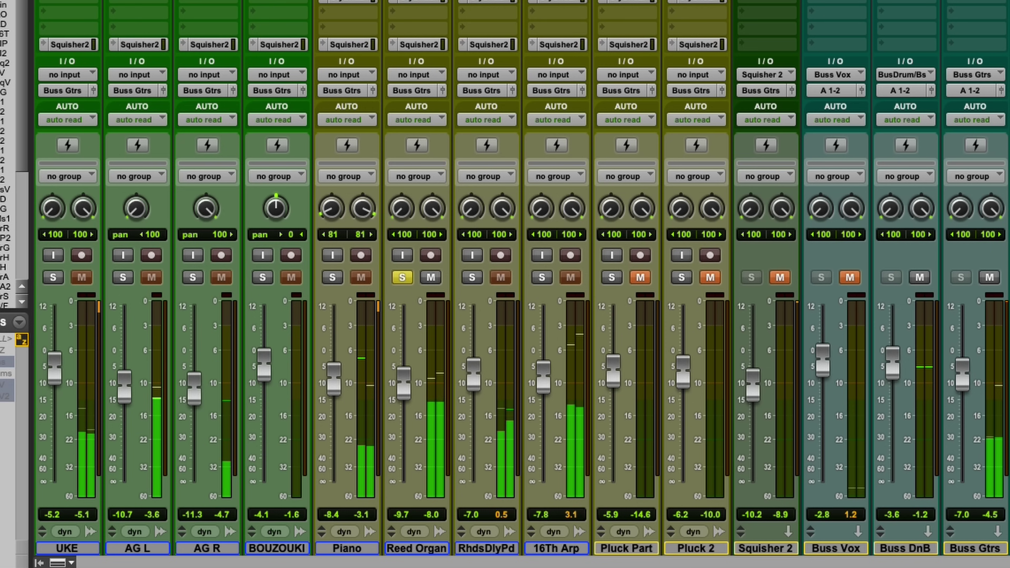
click(402, 278)
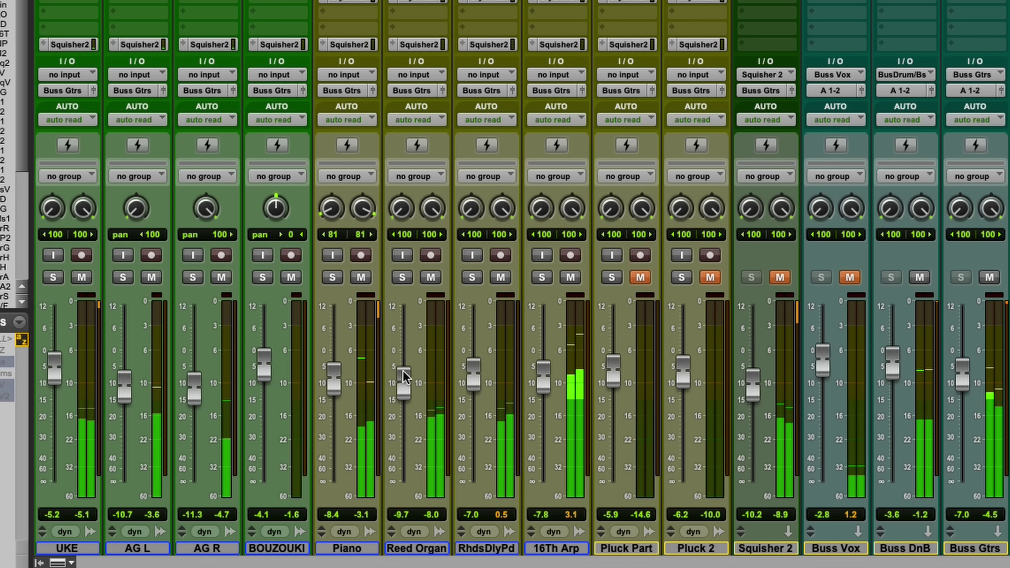
drag(404, 380, 404, 385)
click(402, 277)
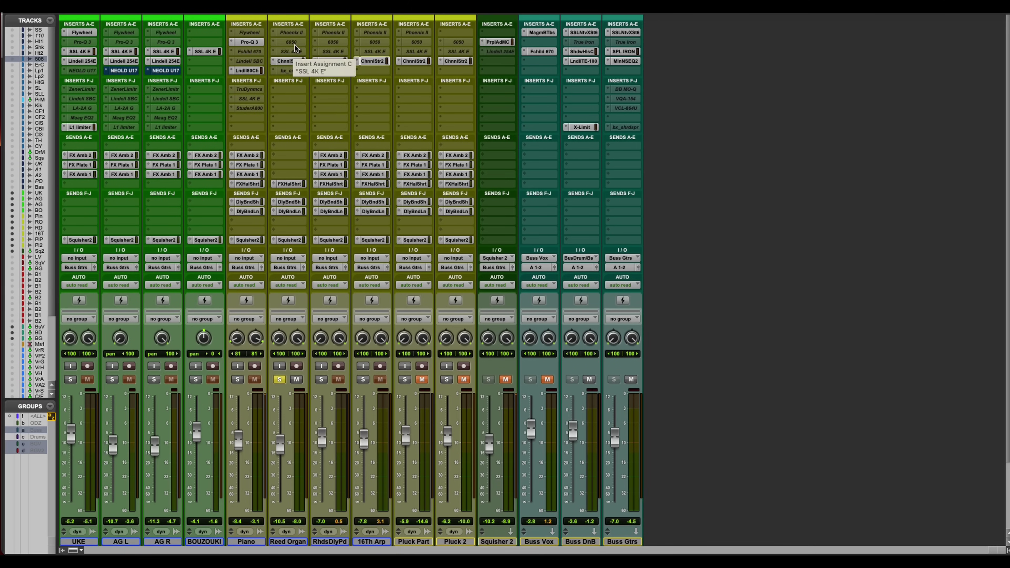
- Activate the Reed Organ's 6050 Ultimate Channel Strip on insert B and open it with bypass off
right_click(293, 42)
click(305, 47)
click(291, 43)
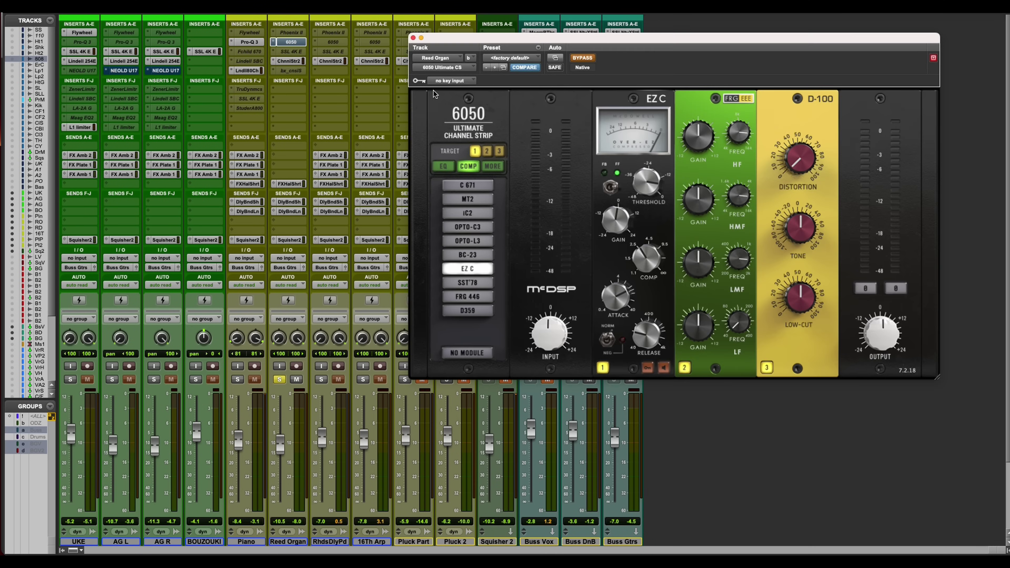
drag(575, 39, 537, 86)
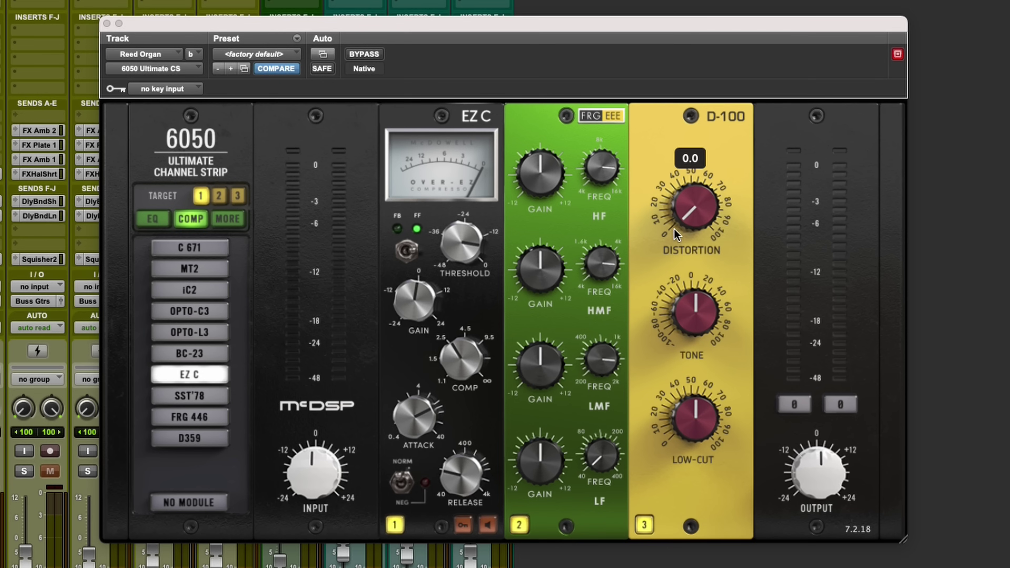
- Boost the Reed Organ's HMF gain to 8.2 dB in the 6050 and lower the HMF frequency
drag(678, 233, 672, 263)
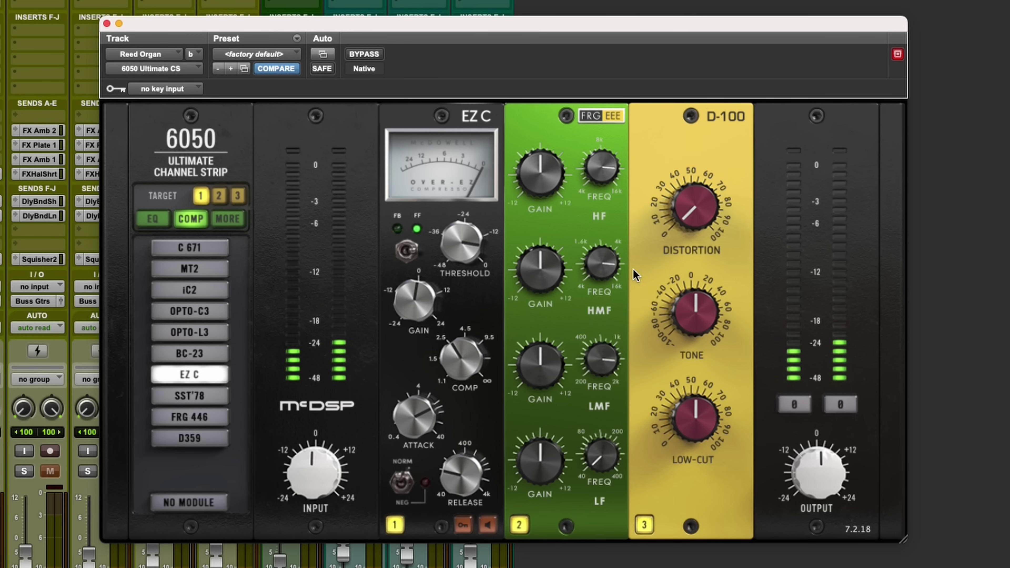
drag(550, 239, 550, 229)
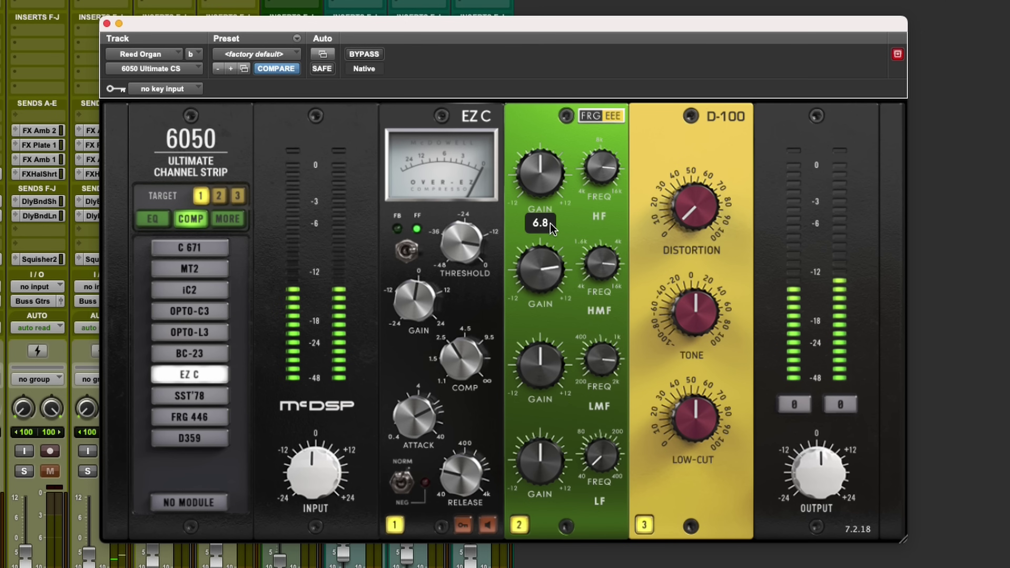
drag(601, 261, 605, 306)
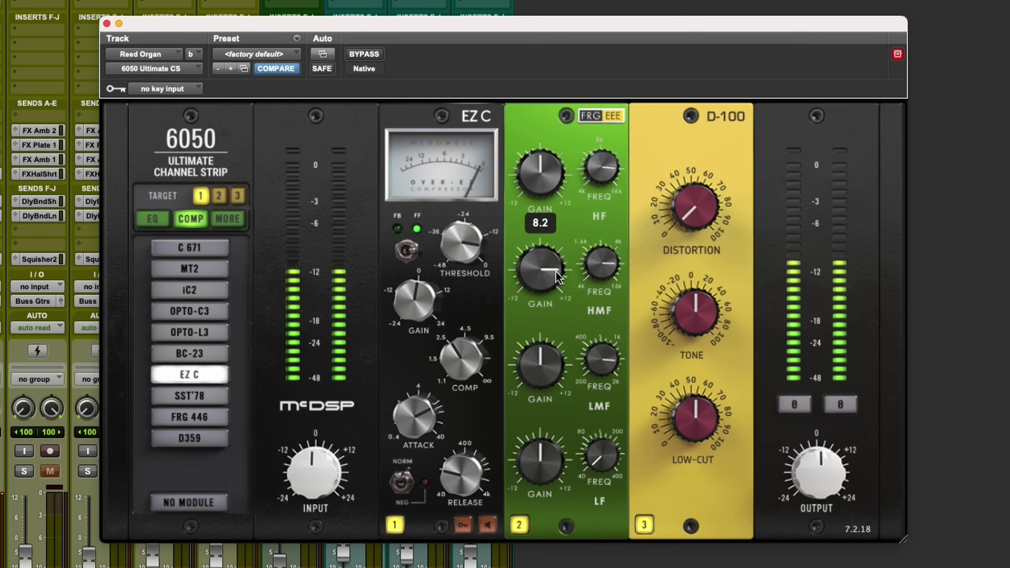
click(49, 471)
mouse_move(536, 275)
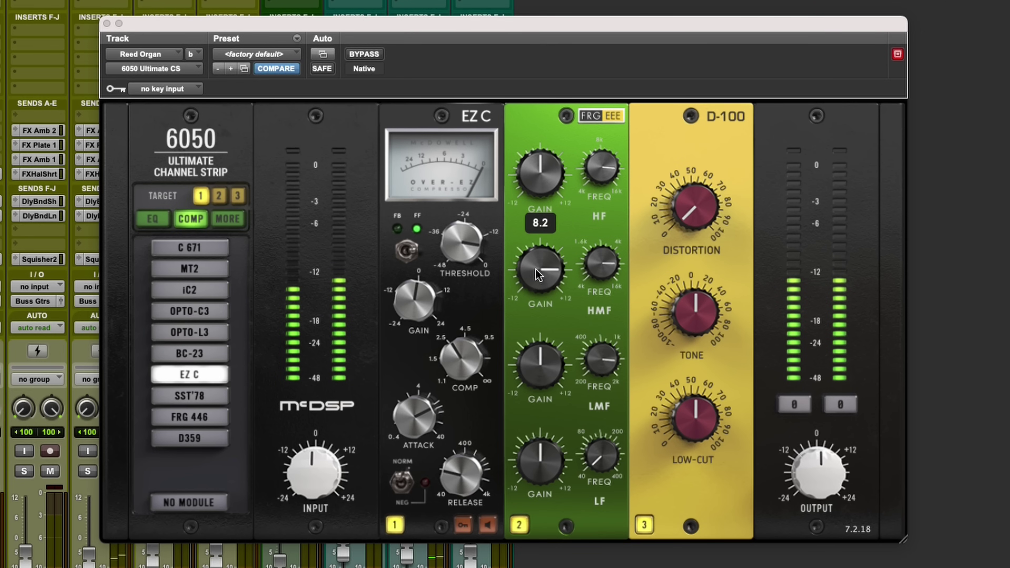
click(537, 274)
drag(601, 264, 613, 285)
click(50, 471)
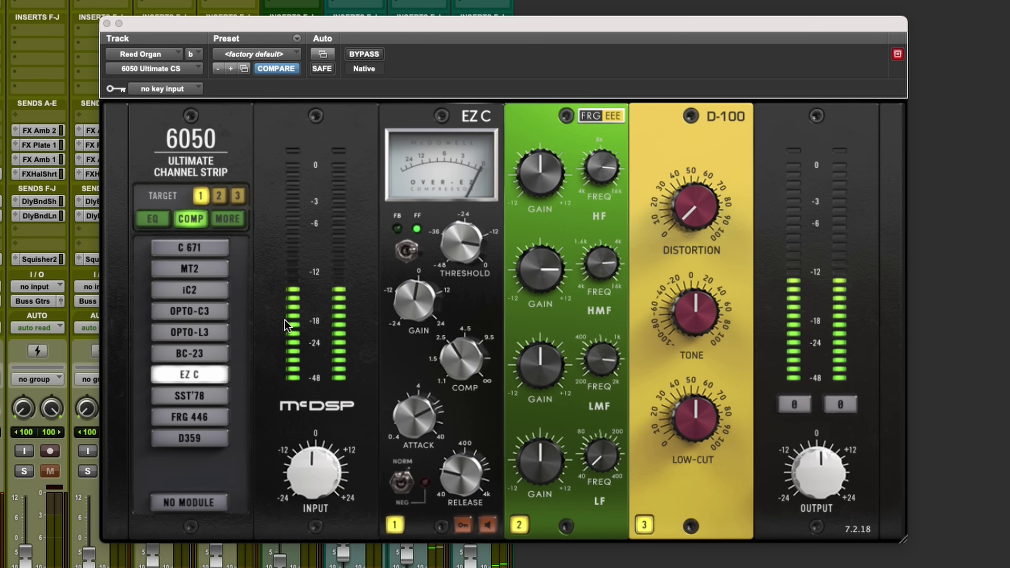
- Raise the Distortion amount of the Reed Organ's D-100 module to about 30
drag(701, 229, 708, 179)
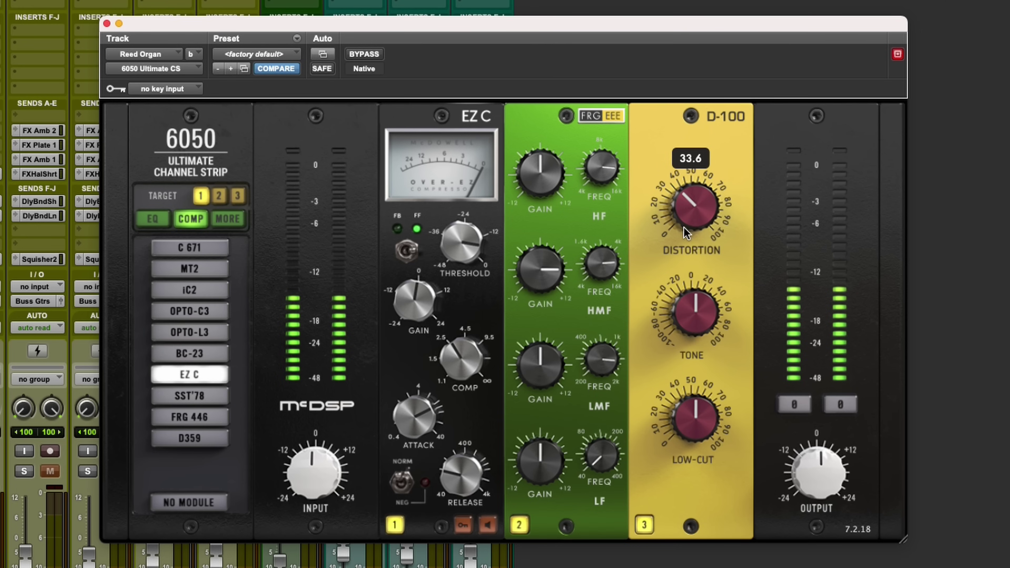
mouse_move(545, 406)
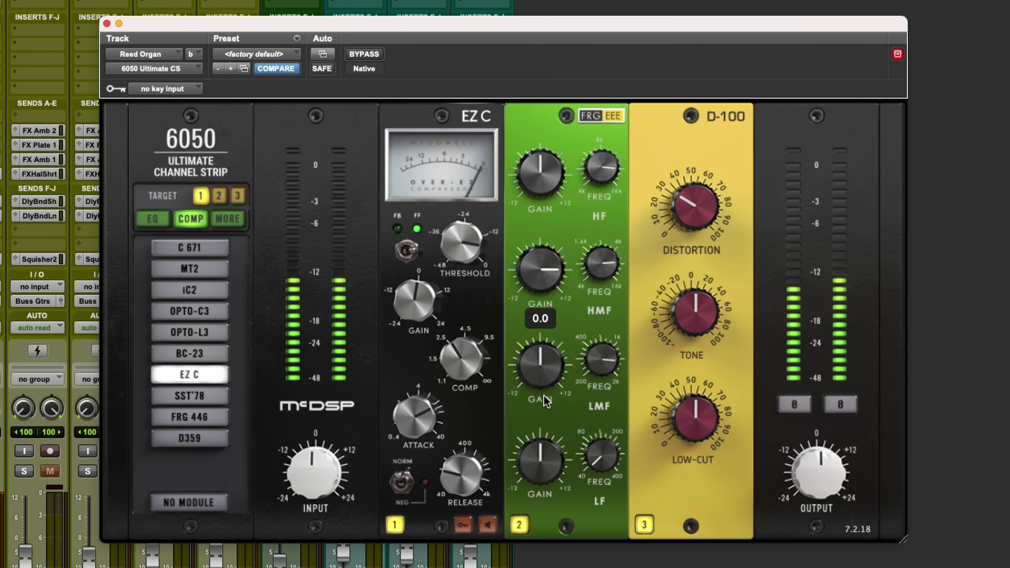
- Cut the Reed Organ's LF gain fully at an LF frequency of 123 Hz and reduce the D-100 Distortion to about 25
mouse_move(547, 449)
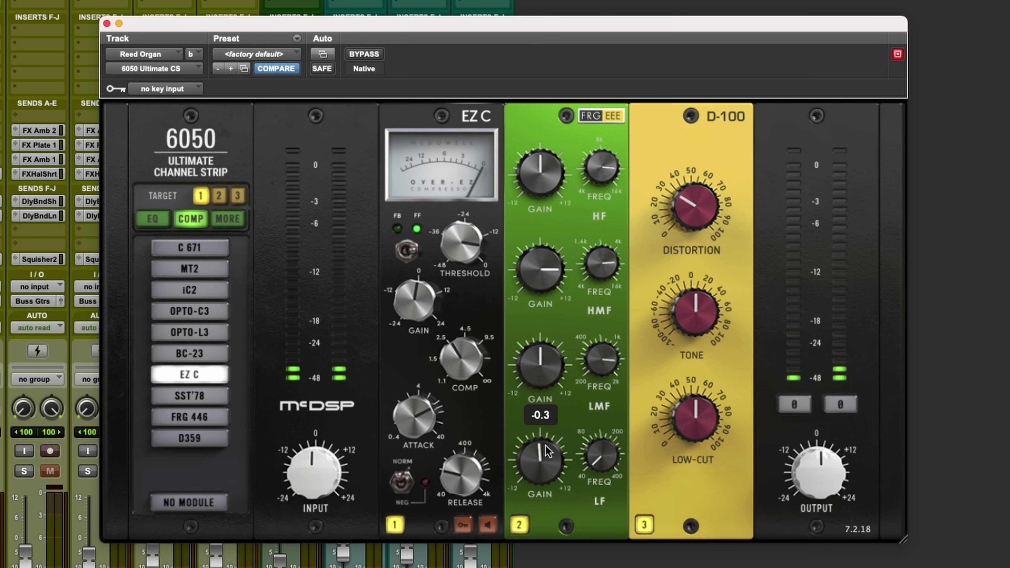
mouse_move(604, 471)
drag(607, 443, 601, 456)
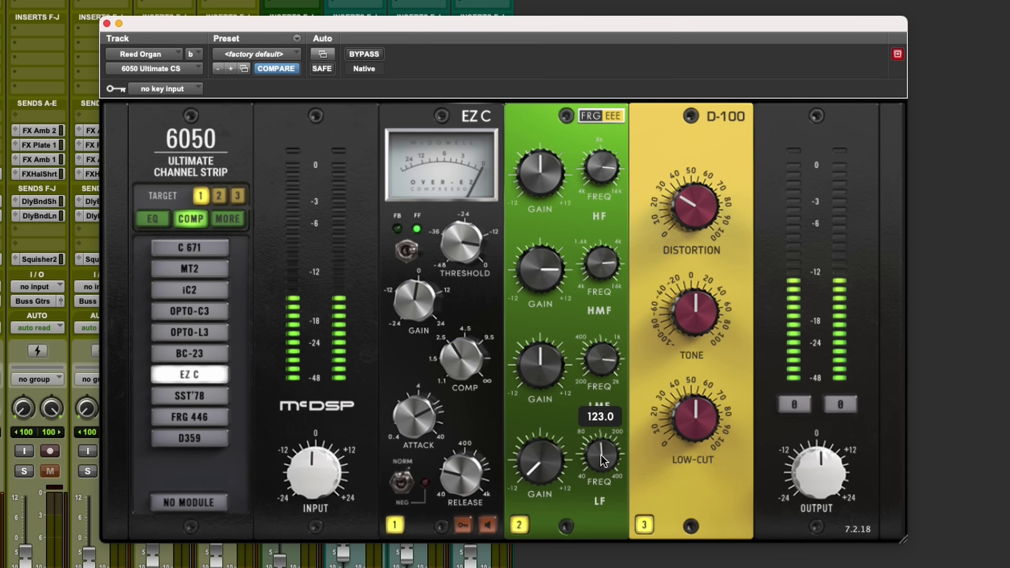
click(50, 471)
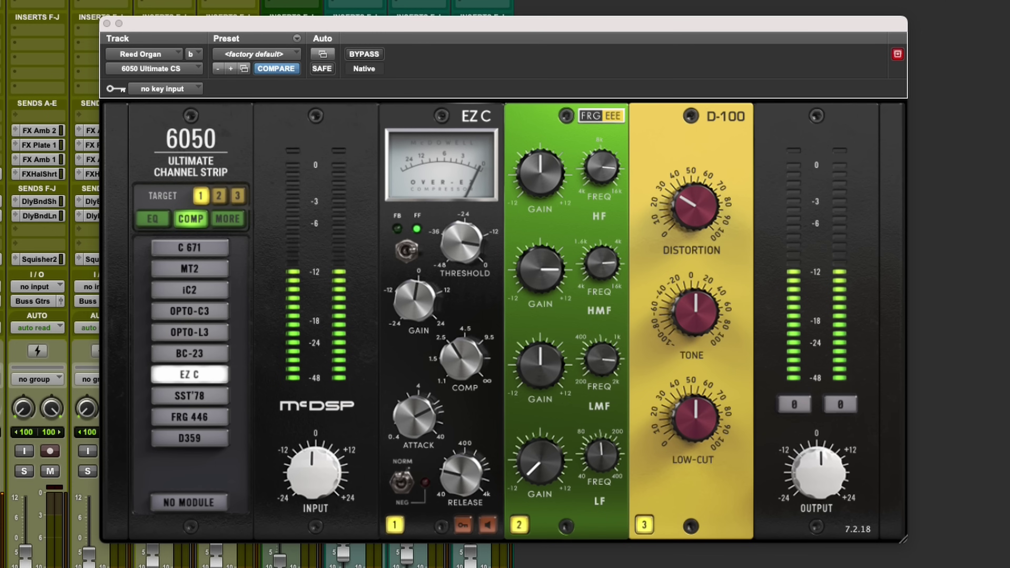
click(681, 236)
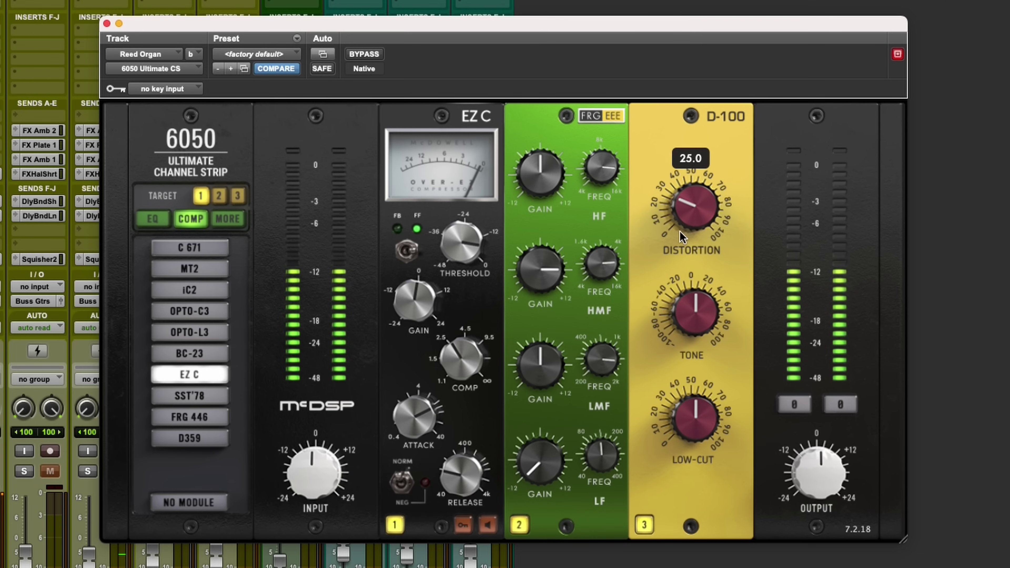
- Lower the Reed Organ's LMF frequency to around 320 Hz, cut its LMF gain slightly, and check it in the mix before closing the 6050
drag(557, 342, 558, 321)
drag(595, 366, 595, 383)
drag(593, 481, 595, 494)
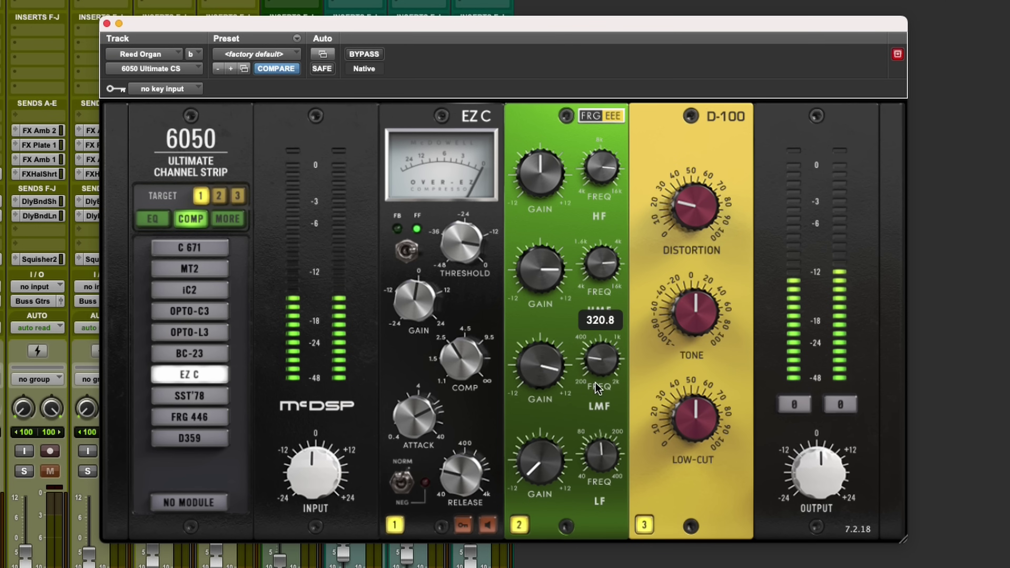
drag(539, 364, 539, 394)
click(49, 471)
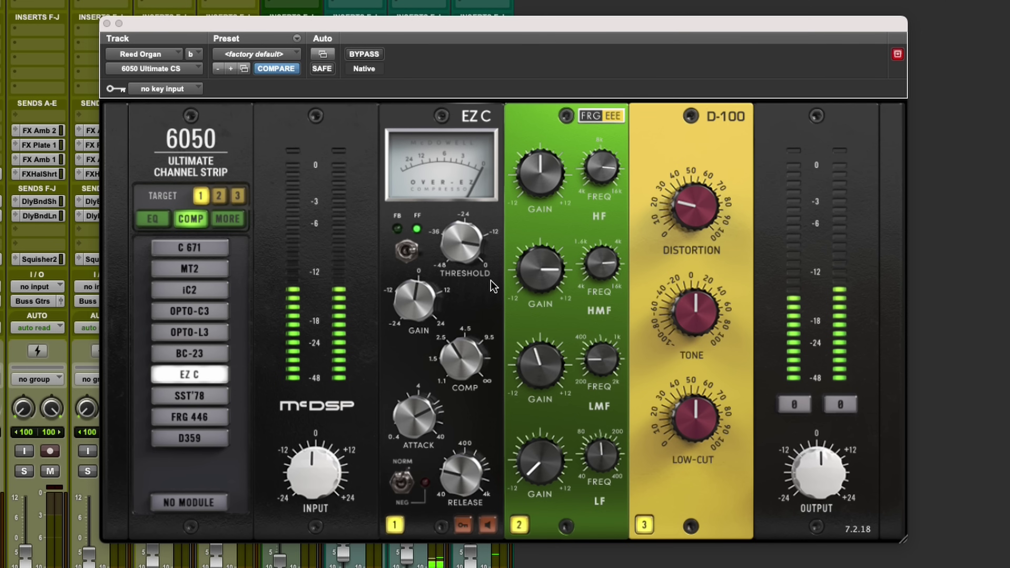
mouse_move(461, 253)
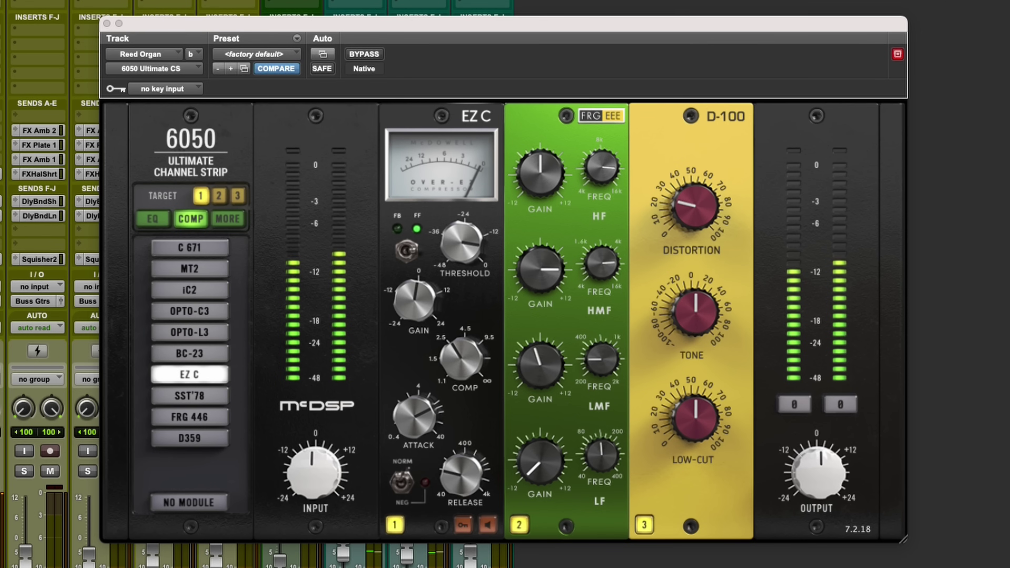
mouse_move(566, 262)
key(space)
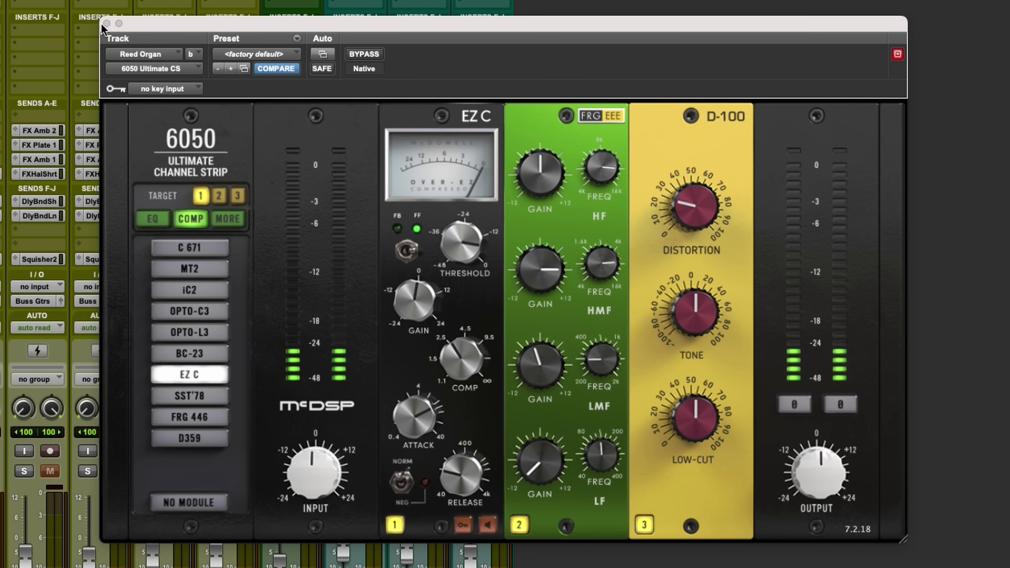
click(106, 24)
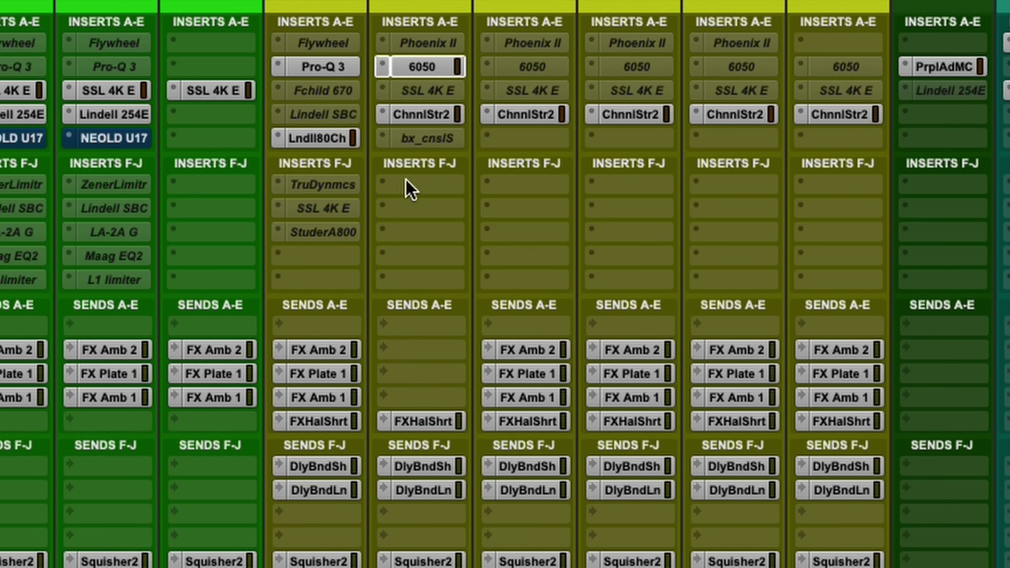
- Insert the stereo Crystallizer on the Reed Organ's insert F and load the Joe C Synth Thing preset
click(387, 193)
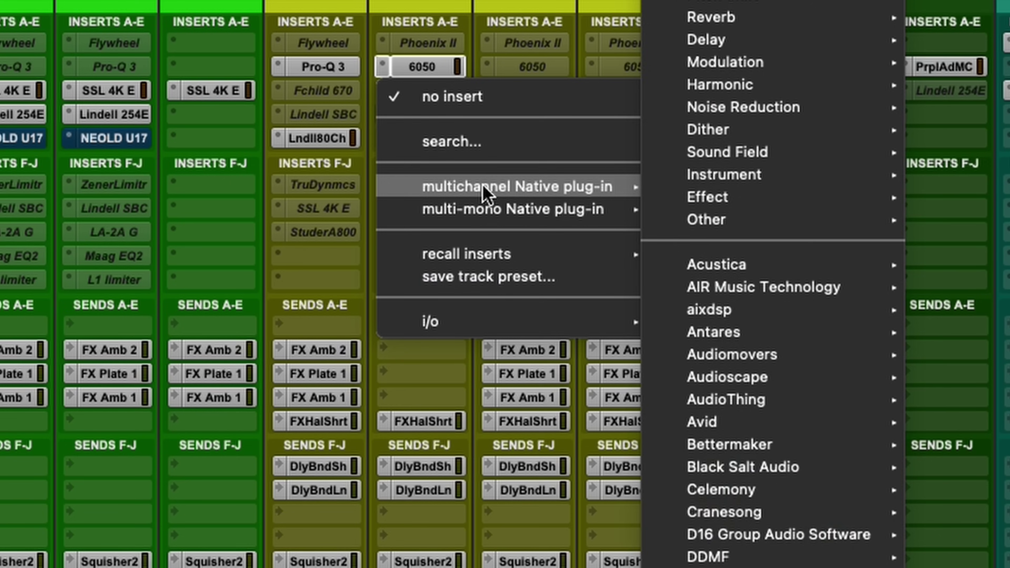
click(496, 153)
text(cryst)
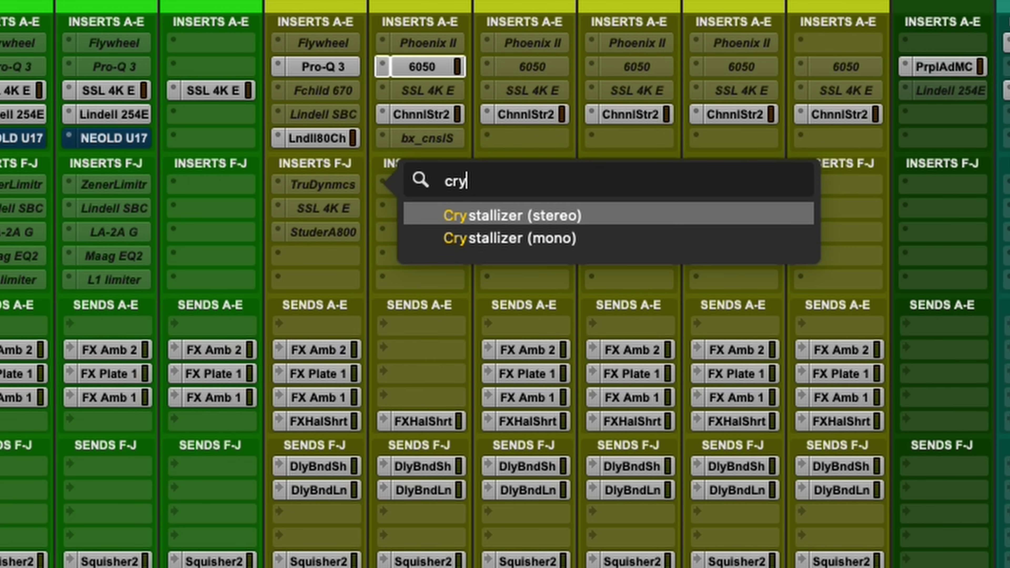
click(510, 219)
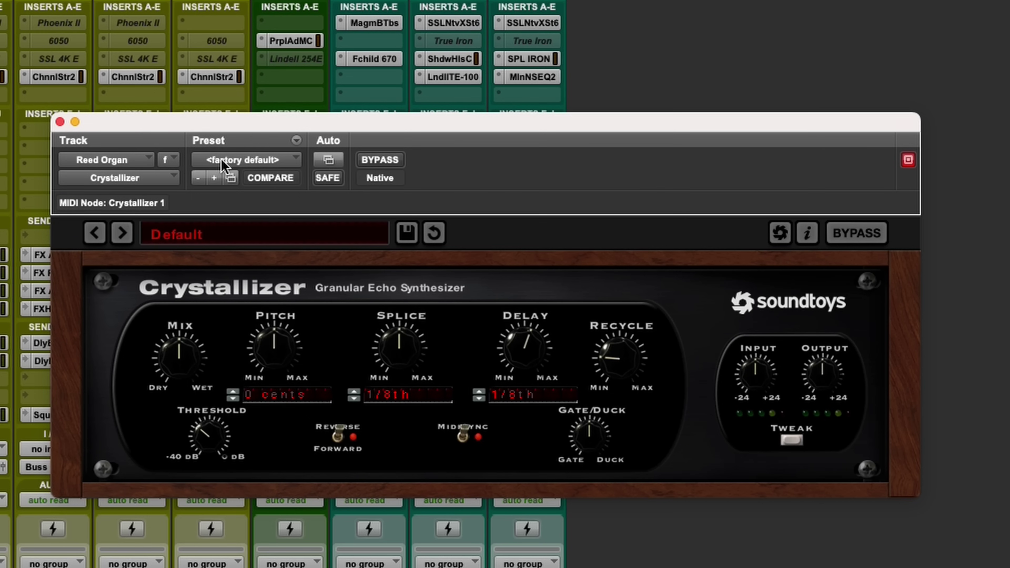
click(877, 224)
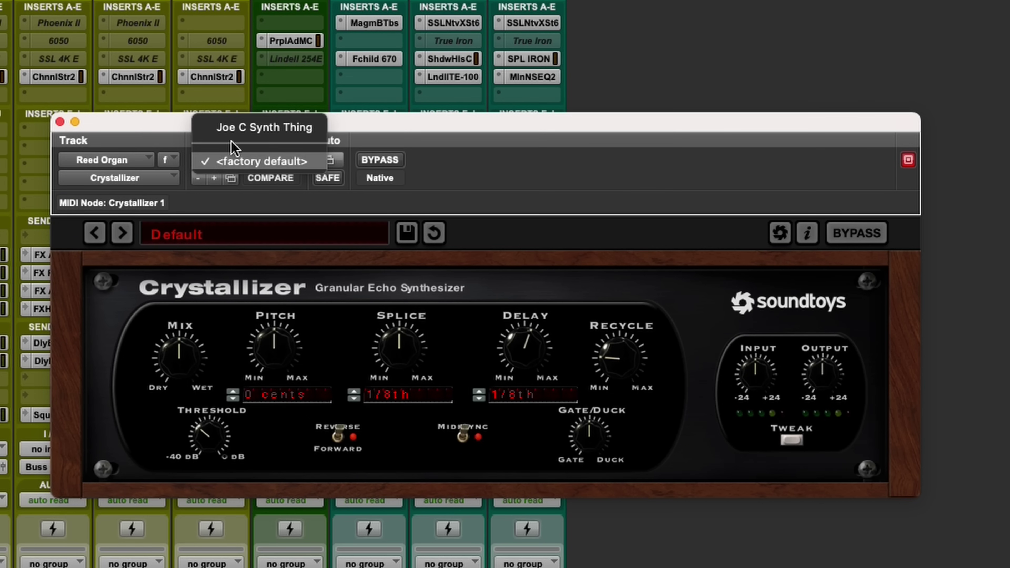
click(272, 128)
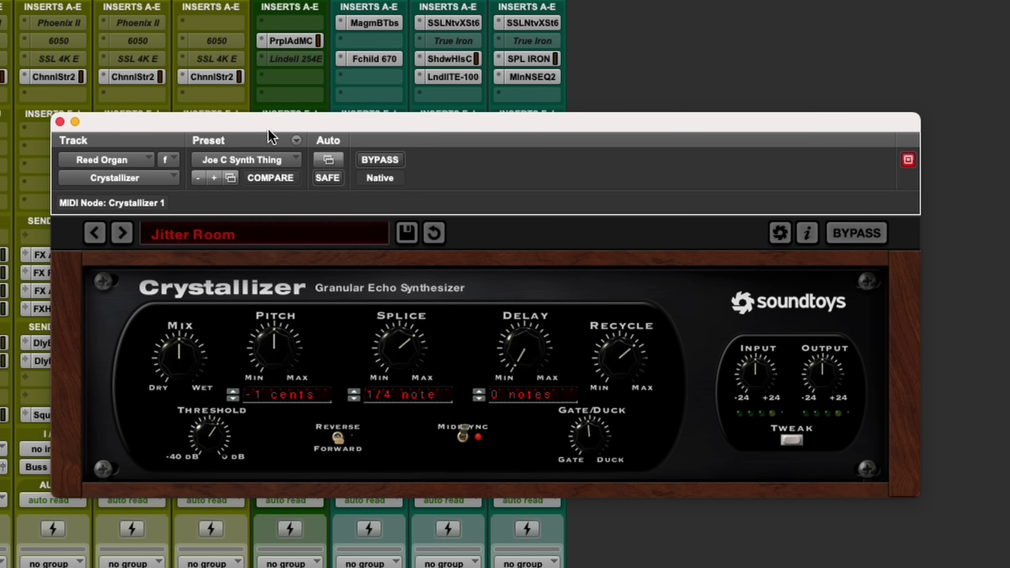
- Compare the Reed Organ with the Crystallizer bypassed and active during playback
key(ctrl+super+b)
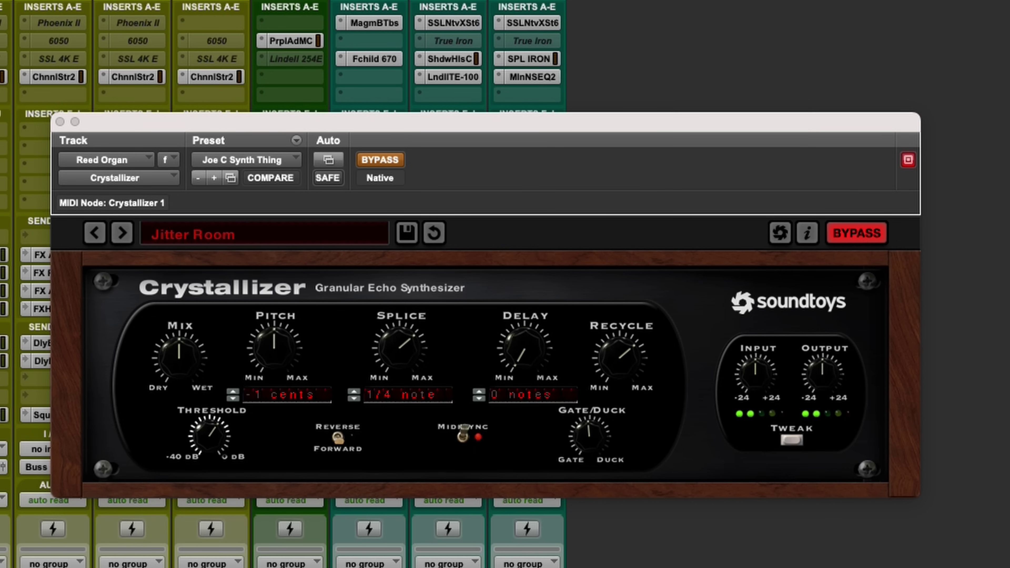
click(387, 161)
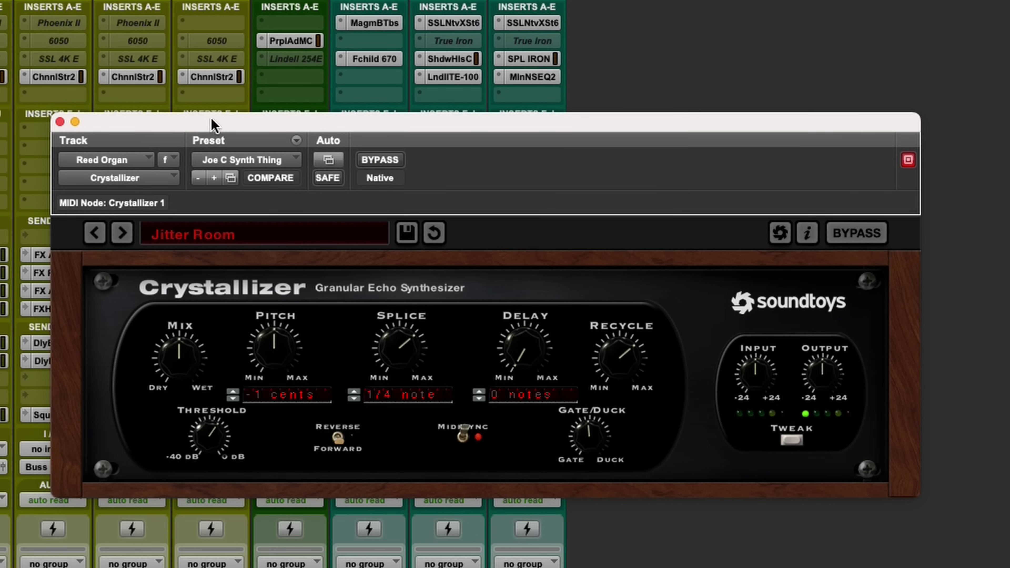
drag(214, 124, 229, 99)
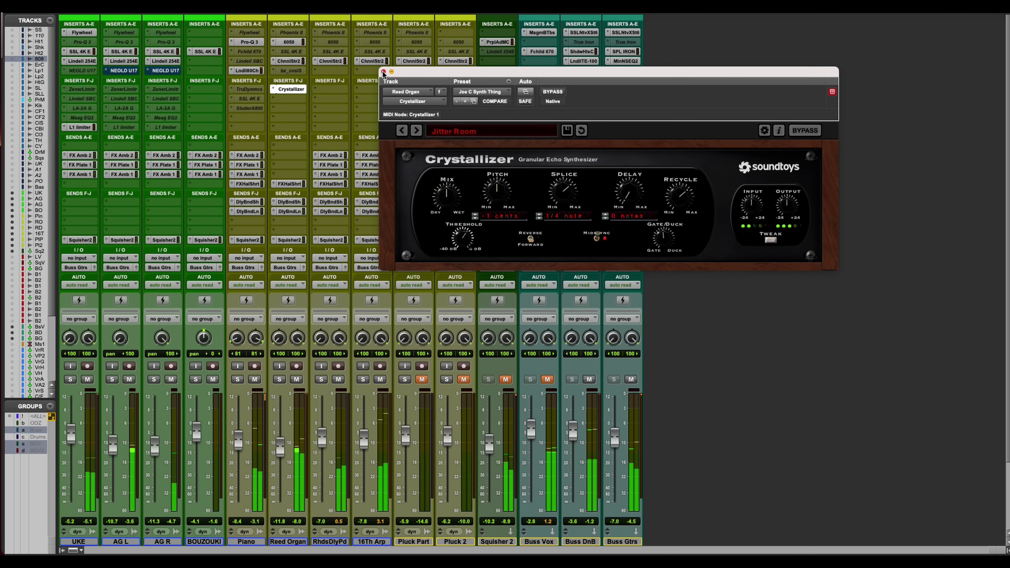
- Close the Crystallizer and lower the Reed Organ fader to -13.7 dB
click(75, 96)
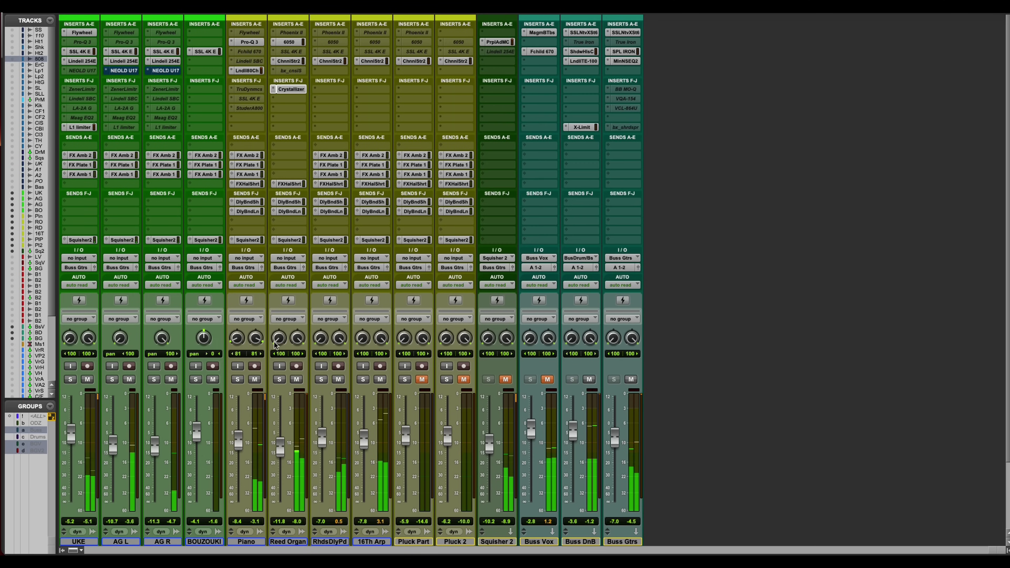
drag(278, 442, 278, 445)
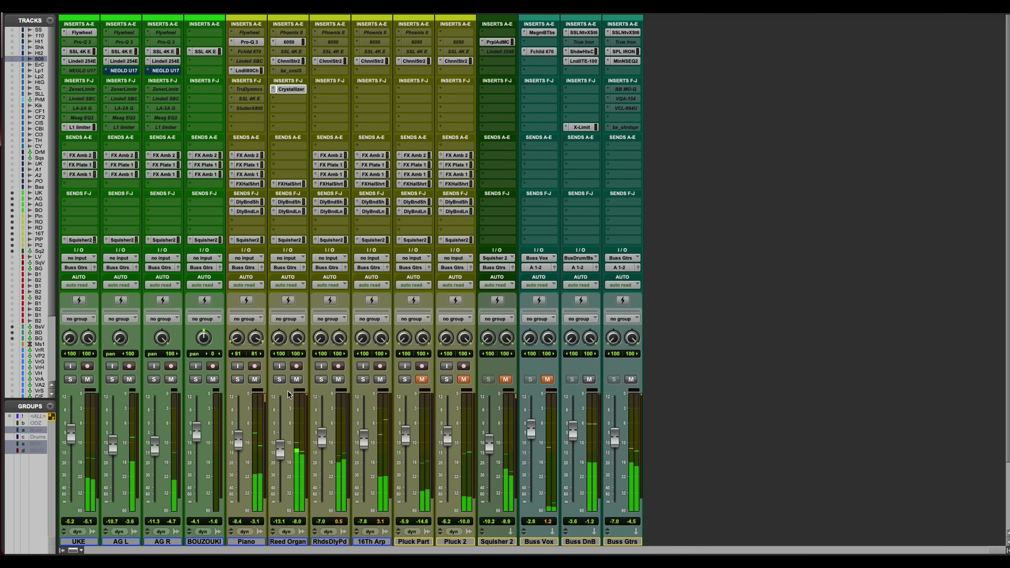
drag(279, 453, 281, 460)
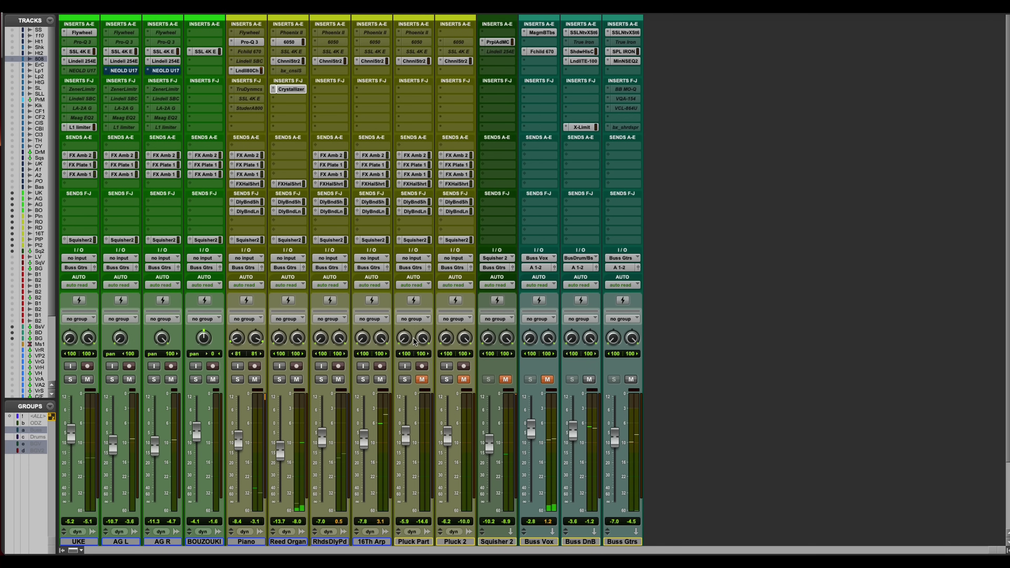
- Solo the Pluck Part and Pluck 2 tracks and listen to them in the INST section
key(super+equal)
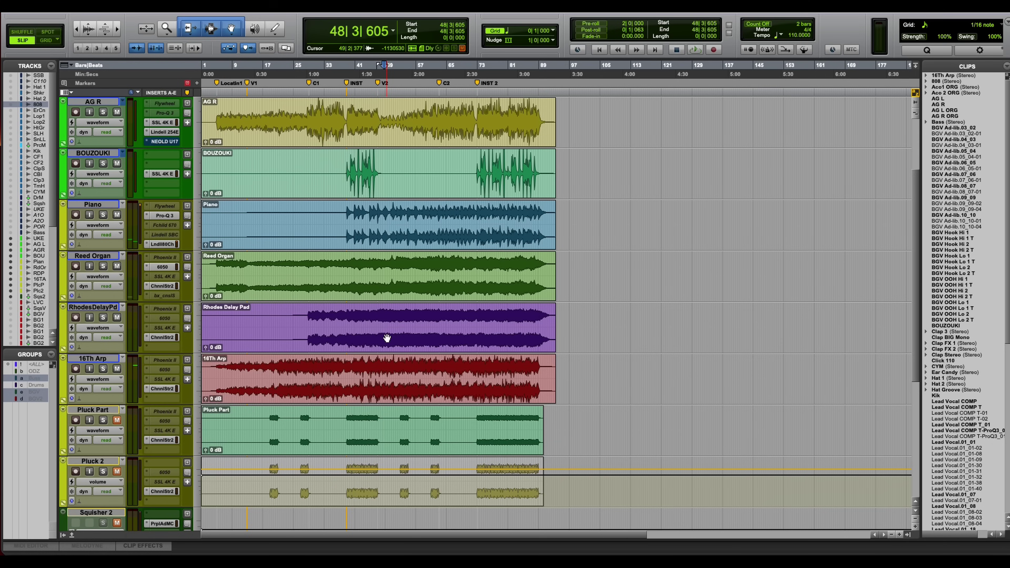
scroll(387, 338, down, 3)
key(super+equal)
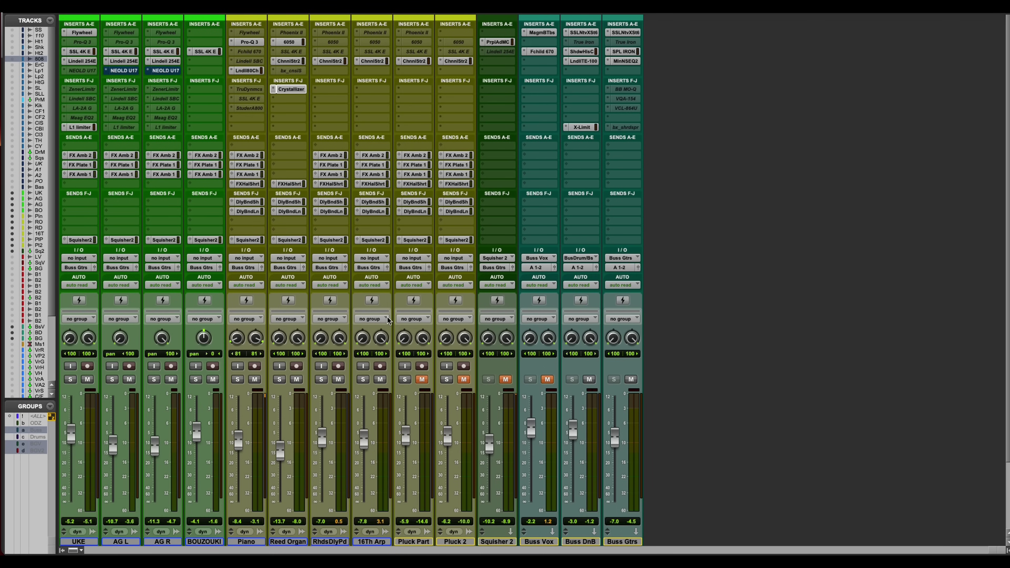
click(408, 379)
click(447, 379)
key(super+equal)
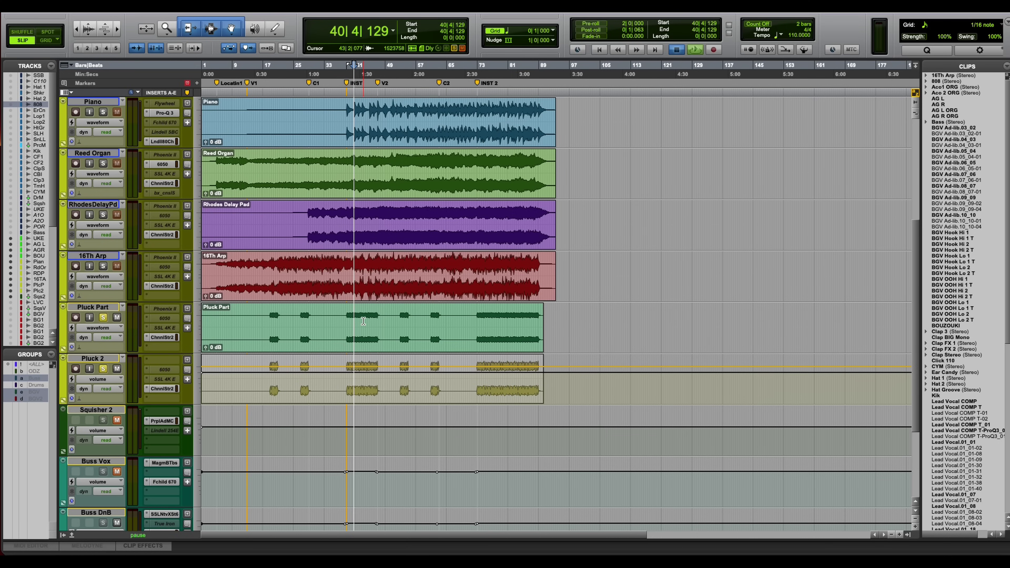
key(super+equal)
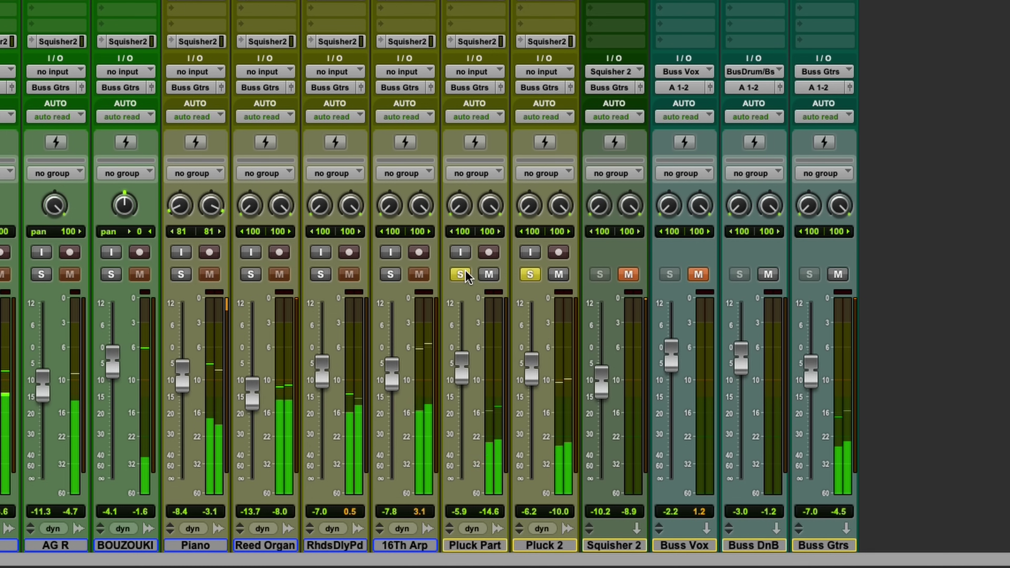
- Take Pluck Part and Pluck 2 out of solo and leave both tracks muted
click(460, 274)
click(530, 274)
click(559, 274)
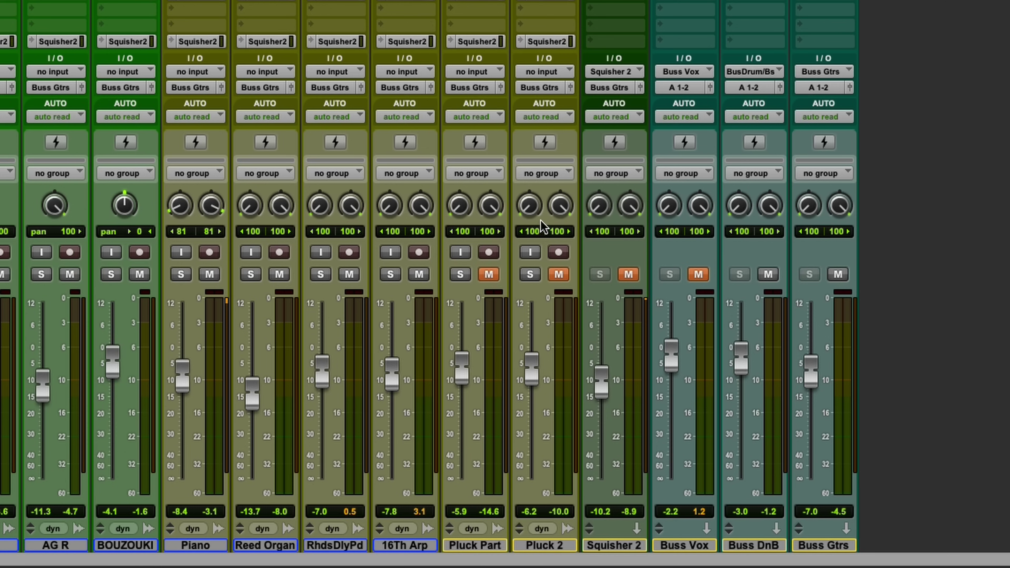
- Unmute the Squisher 2 track and look over the settings of its Purple Audio MC 77 compressor
click(628, 274)
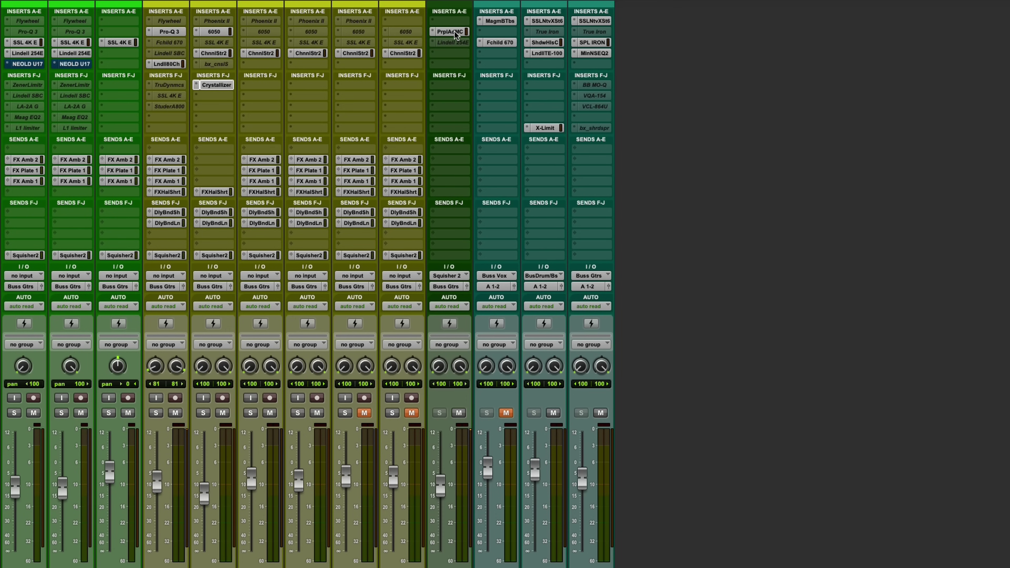
click(454, 31)
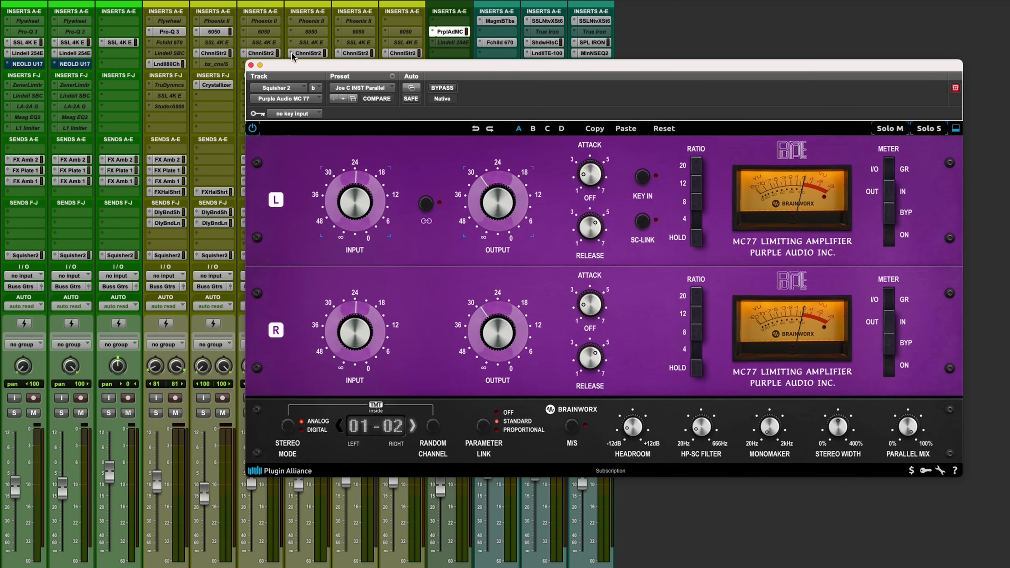
click(250, 65)
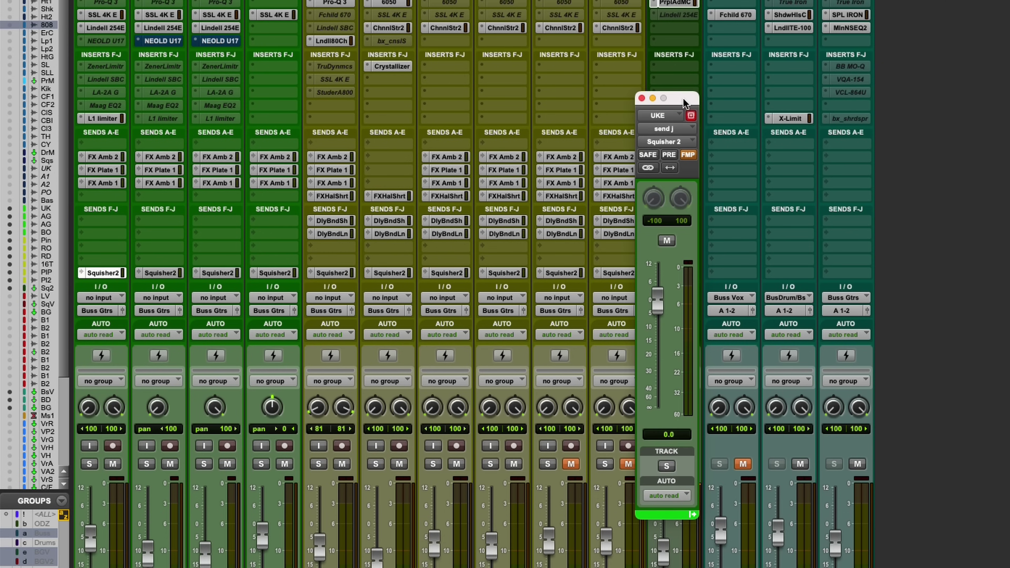
- Check the levels of the Squisher 2 sends track by track from the UKE to the Pluck Part
drag(684, 102, 811, 85)
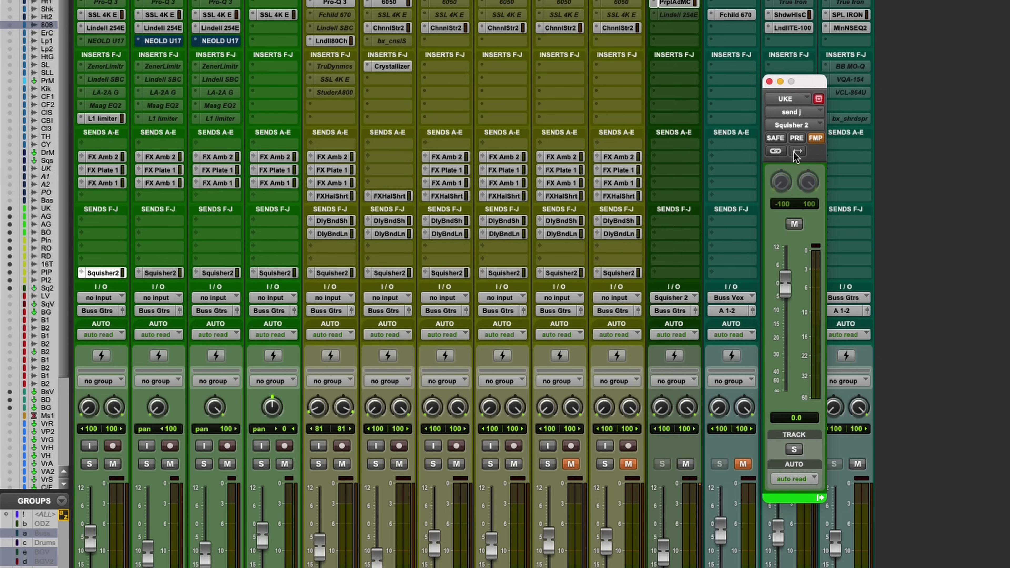
click(151, 273)
click(218, 273)
click(275, 273)
click(332, 273)
click(391, 274)
click(444, 274)
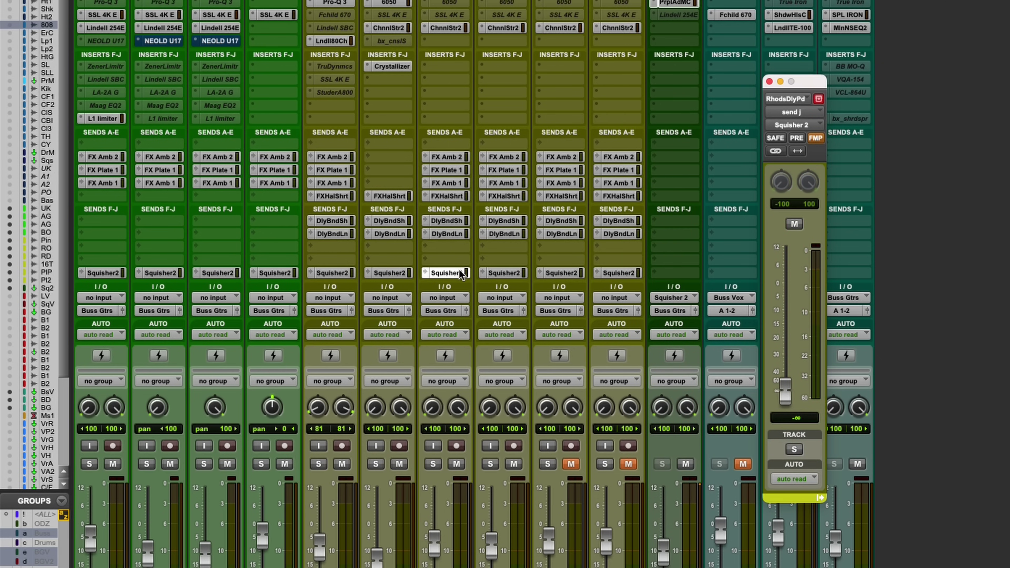
click(504, 273)
click(582, 274)
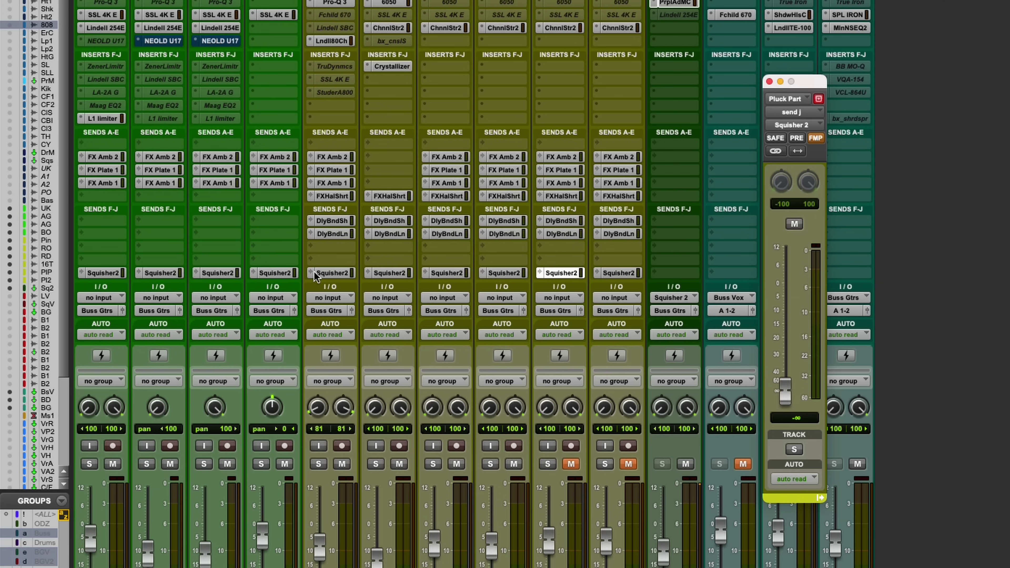
click(270, 273)
- Raise the Squisher 2 sends of the Piano and 16th Arp to 0.0 dB and close the send window
click(330, 273)
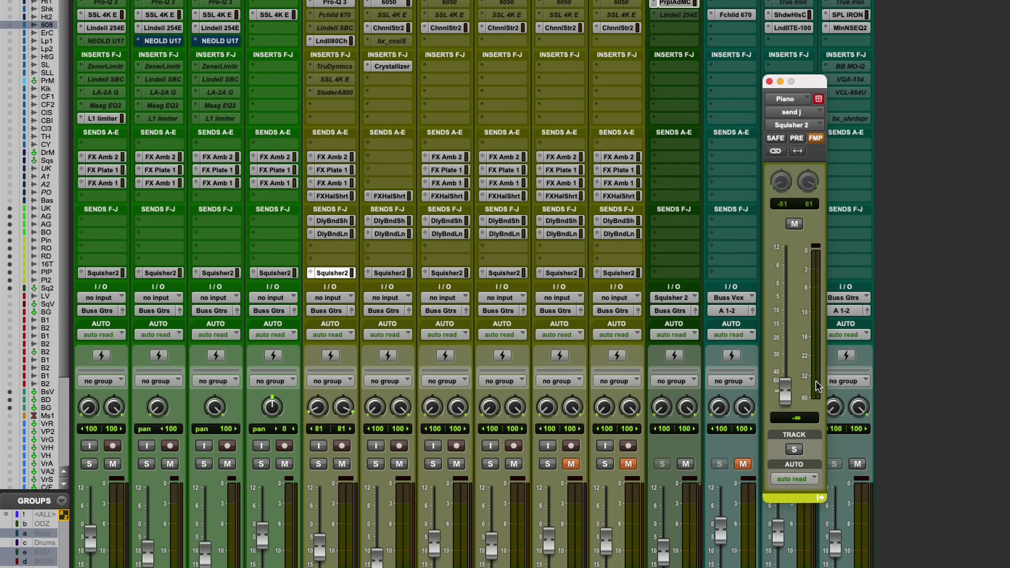
alt+click(785, 391)
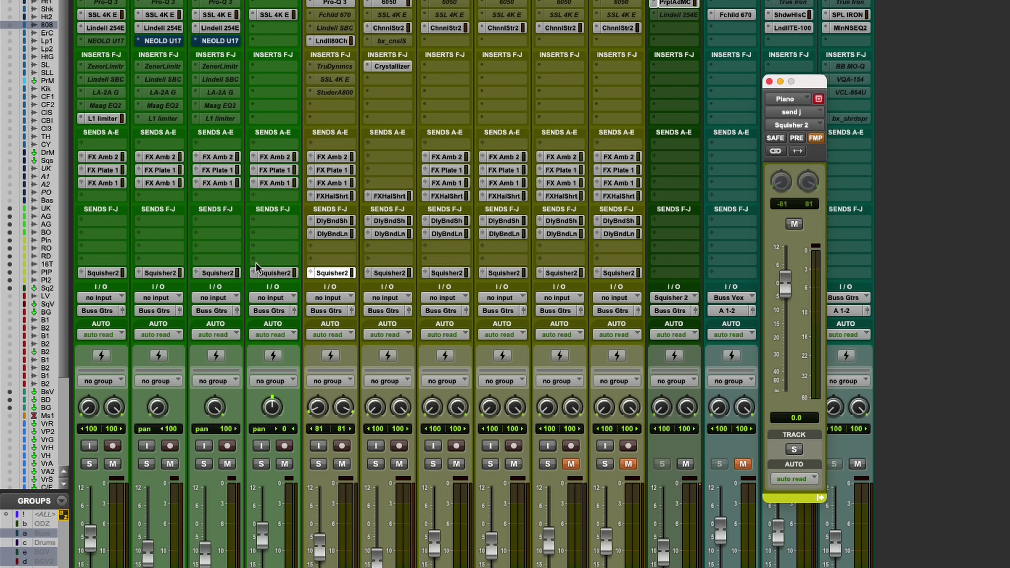
click(511, 274)
alt+click(780, 390)
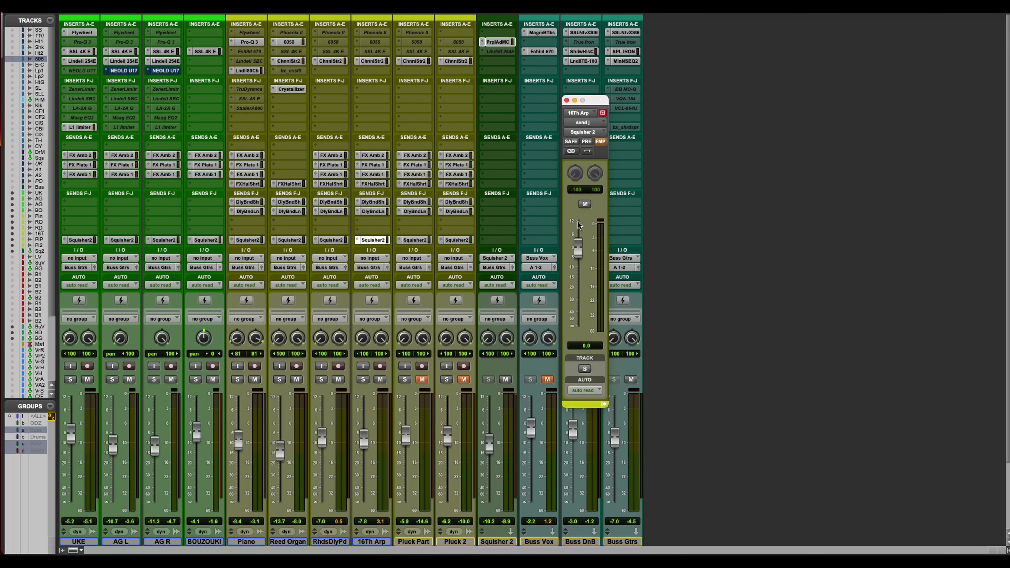
click(567, 101)
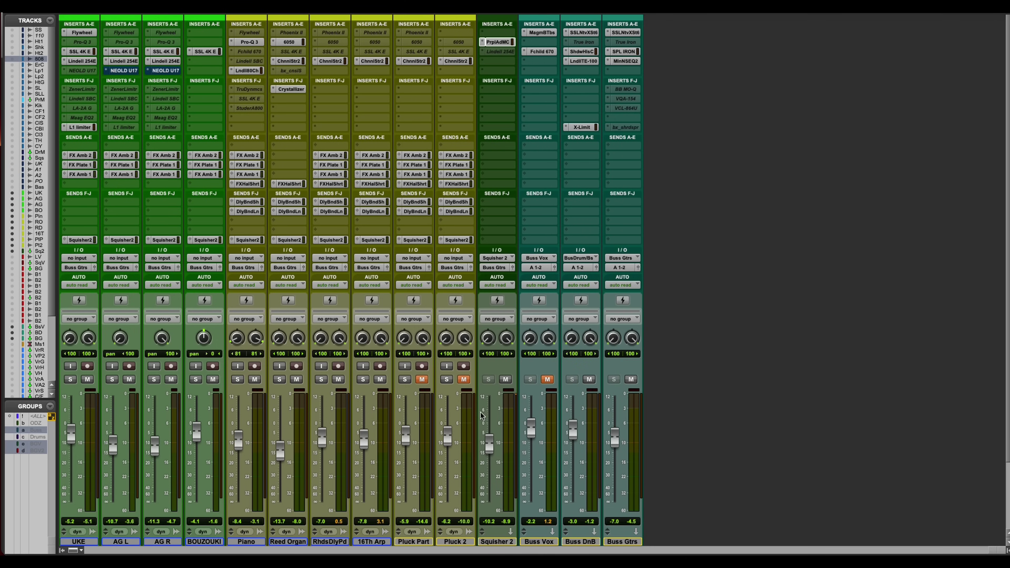
- Pull the Squisher 2 fader all the way down and open its Purple Audio MC 77 compressor
drag(489, 449, 480, 525)
click(508, 47)
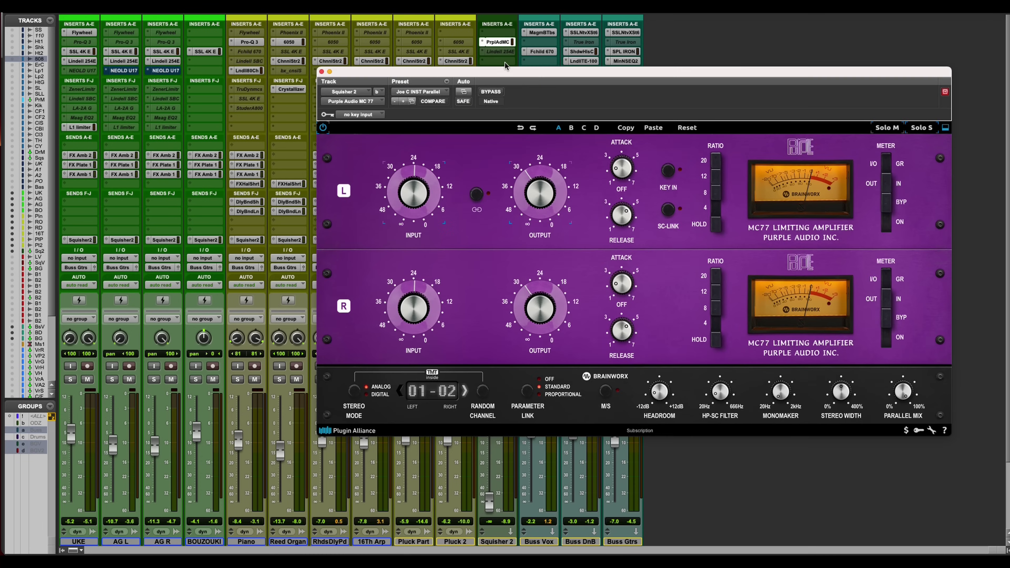
- Raise the Squisher 2 fader to -12.3 dB during playback and close its compressor window
drag(508, 69, 540, 14)
key(space)
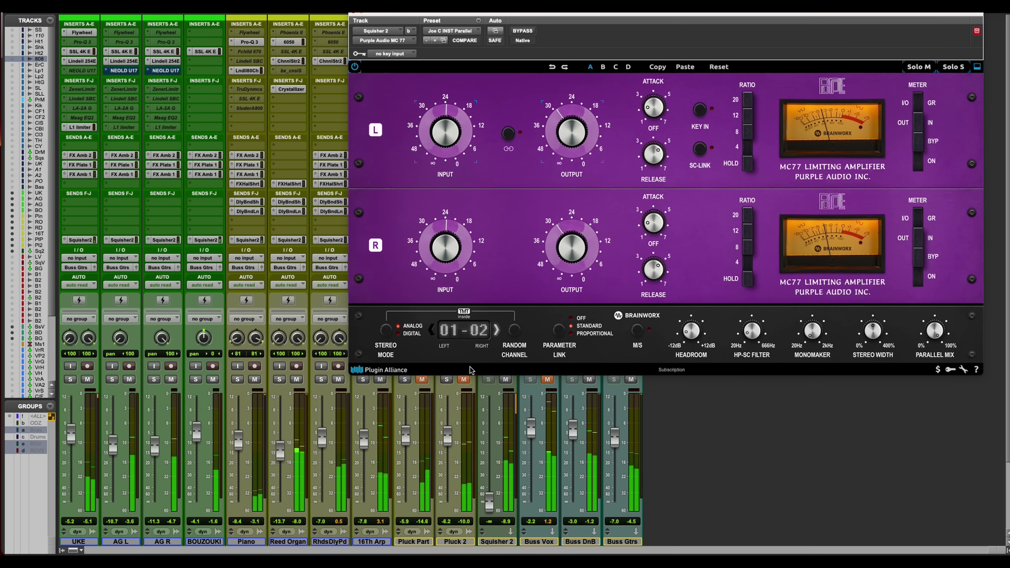
drag(485, 504, 489, 452)
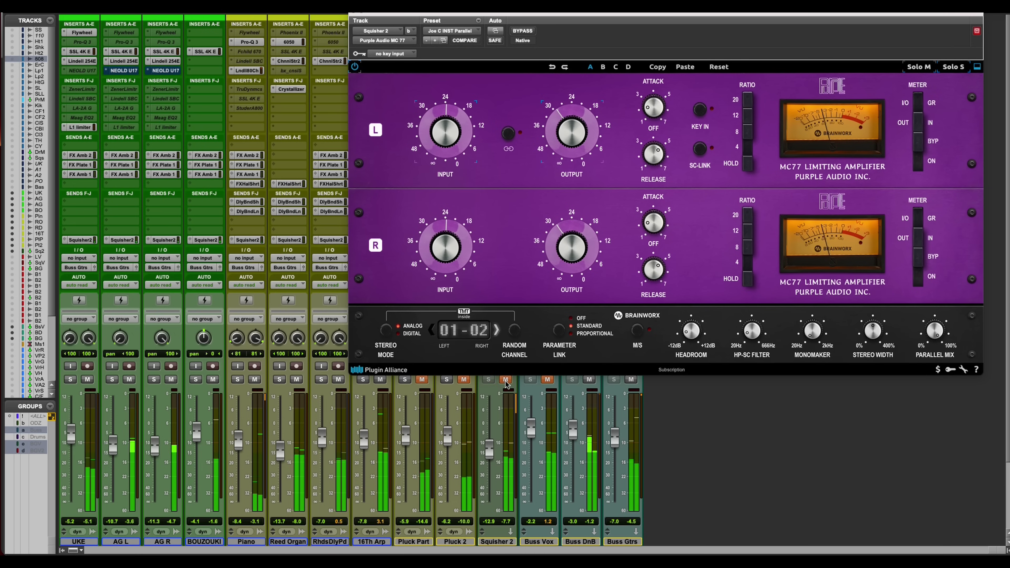
drag(489, 450, 490, 448)
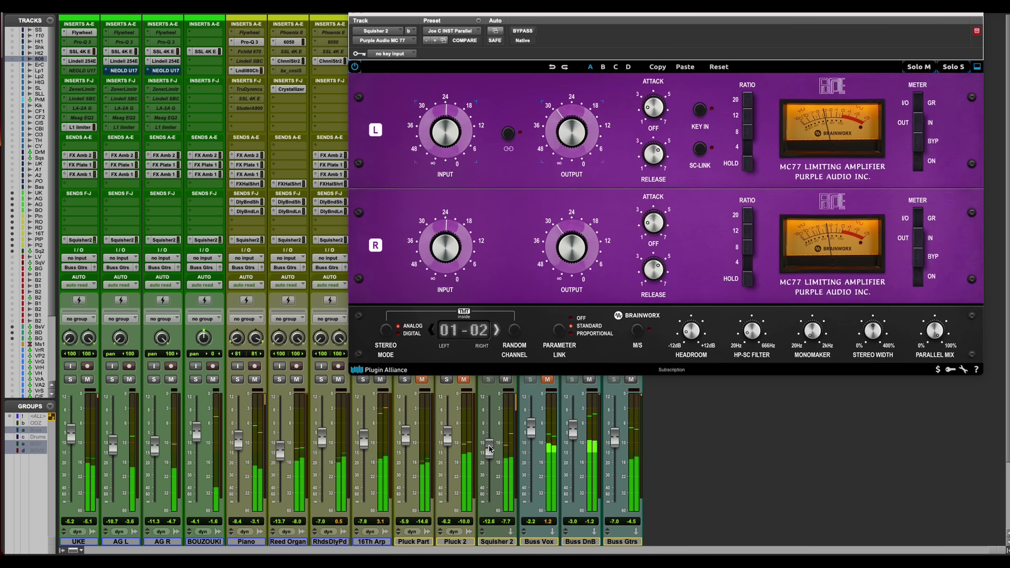
drag(354, 18, 351, 29)
click(351, 29)
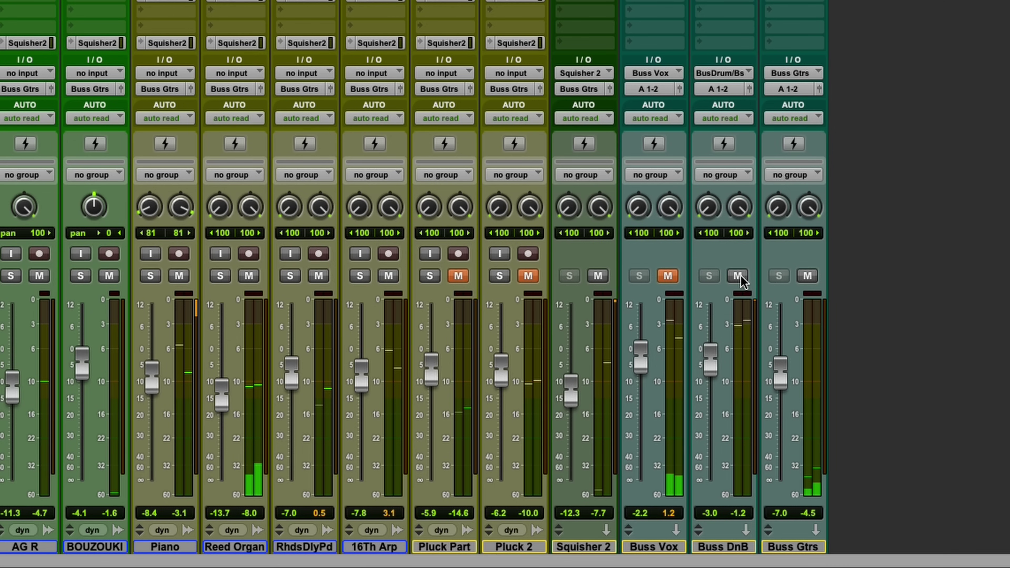
- Mute the Buss DnB track and compare the mix with Squisher 2 muted and unmuted
click(738, 276)
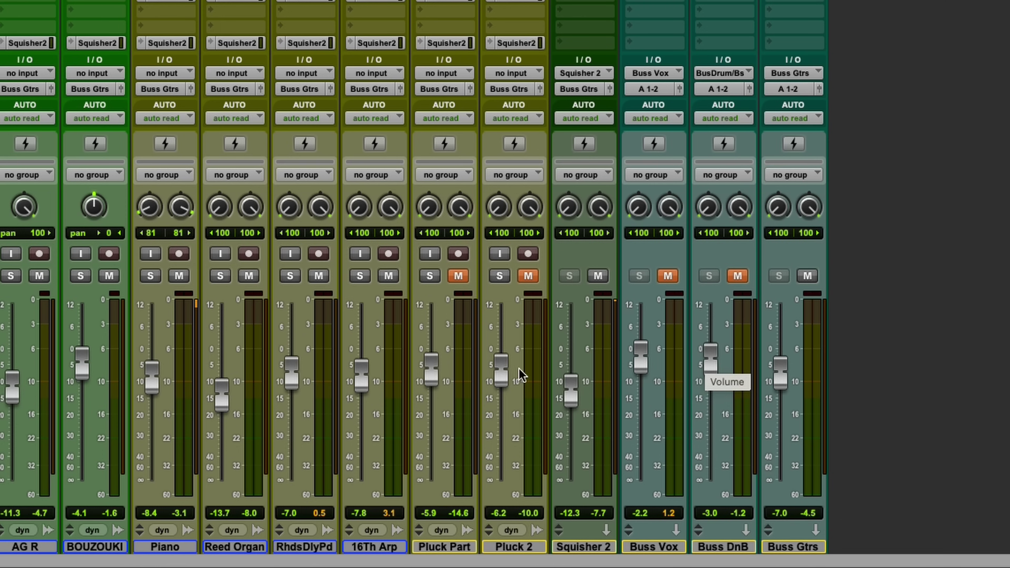
click(597, 278)
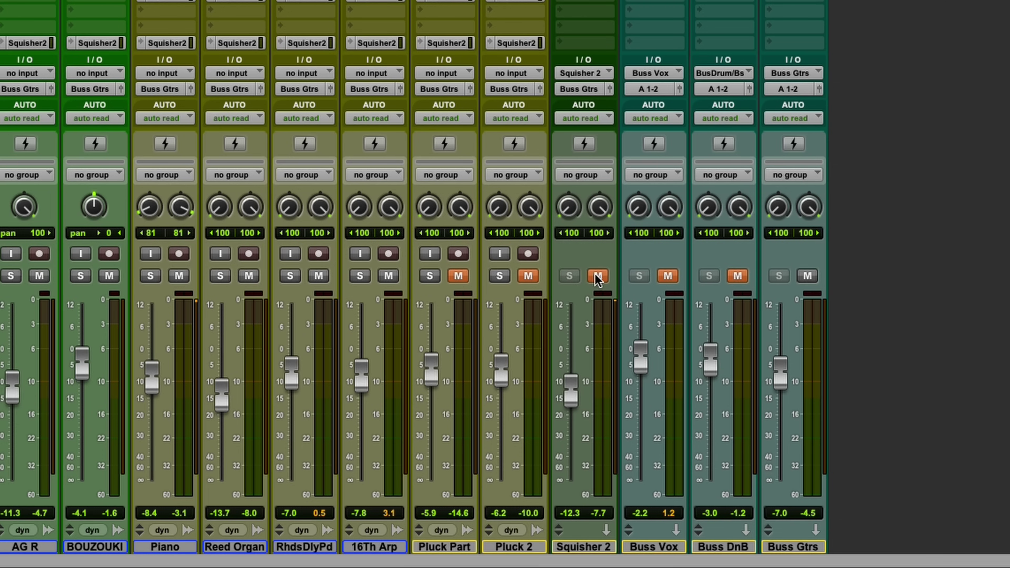
key(space)
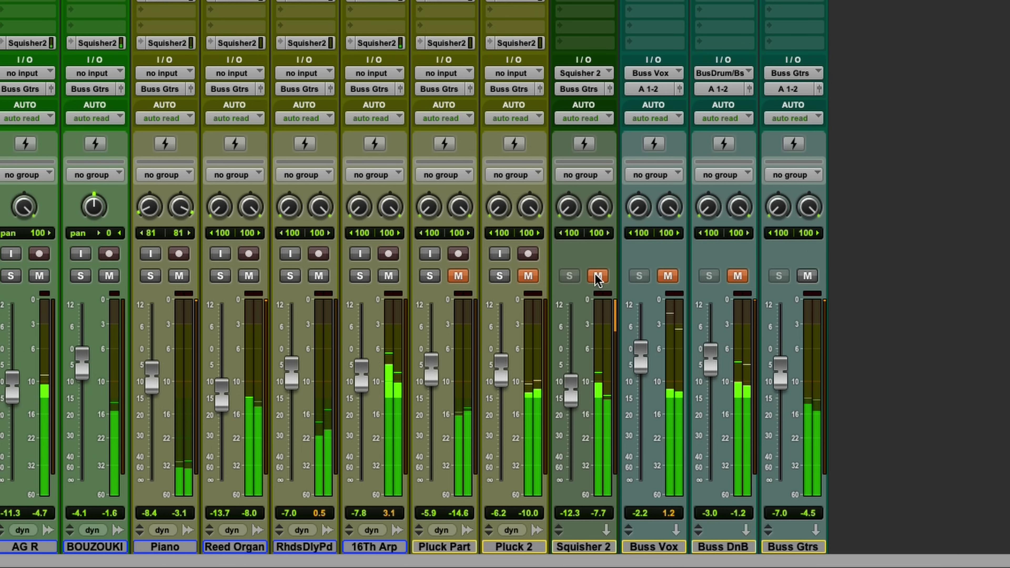
click(596, 277)
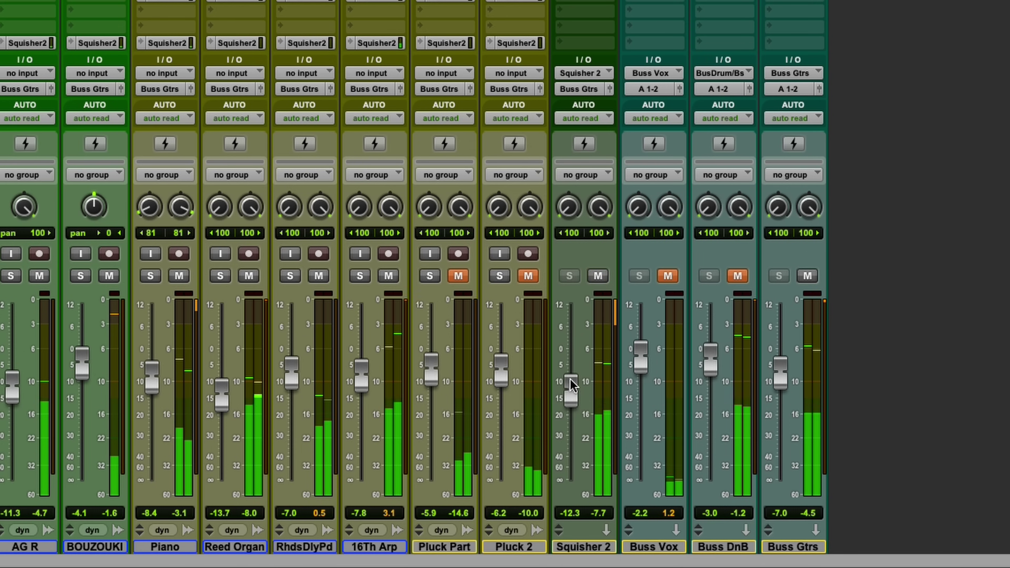
key(space)
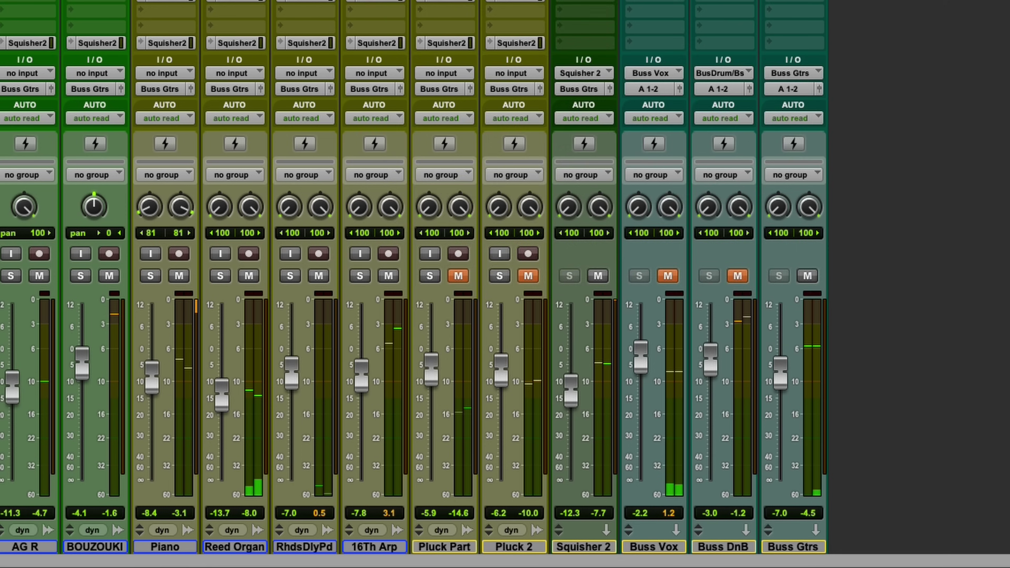
- Open the Squisher 2 compressor for a check during playback and close it again
click(583, 1)
key(space)
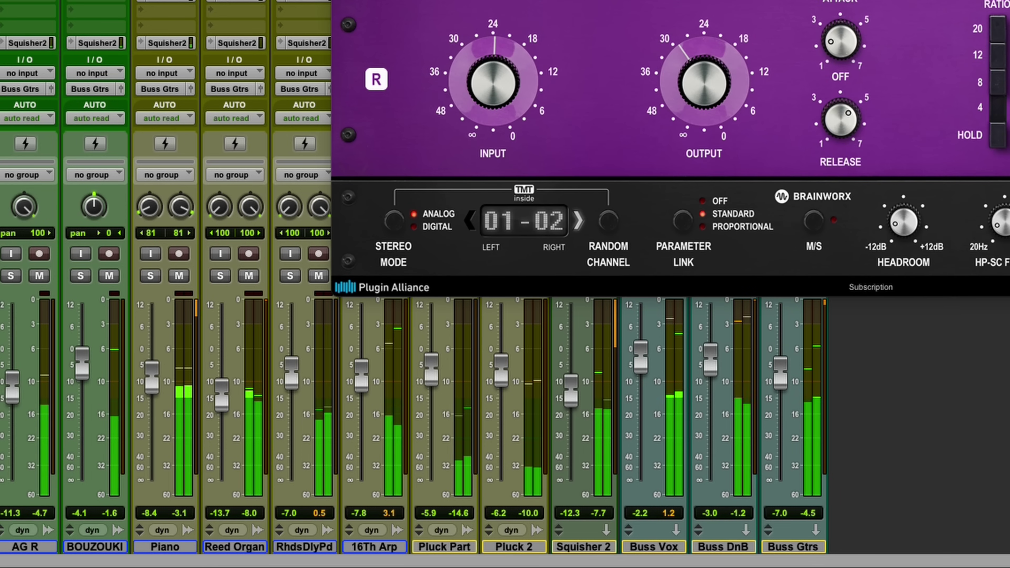
key(space)
key(super+w)
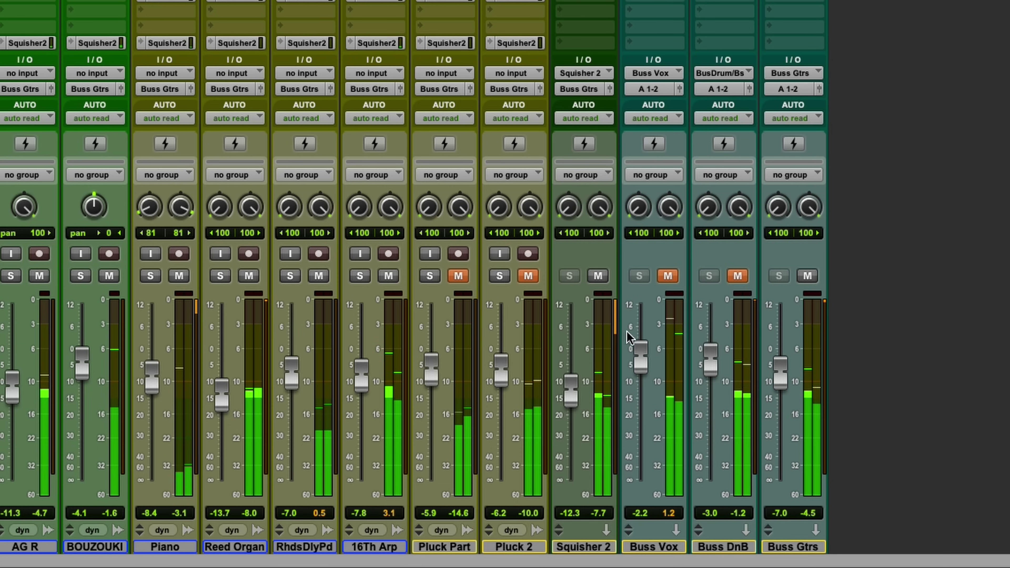
- Compare Squisher 2 muted and unmuted, set its fader to -13.7 dB and unmute Buss DnB
click(597, 275)
click(597, 276)
drag(573, 383, 572, 387)
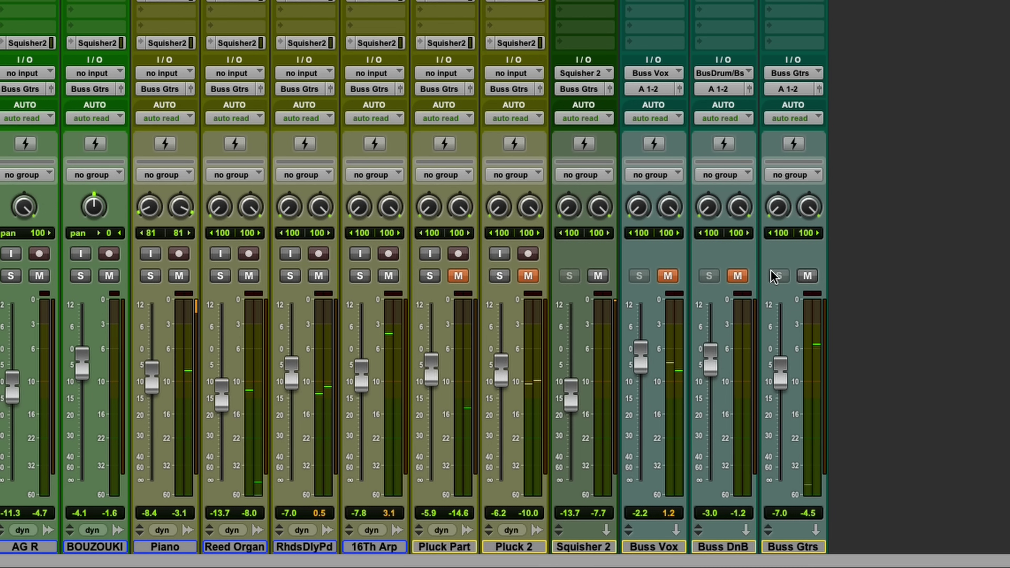
click(739, 276)
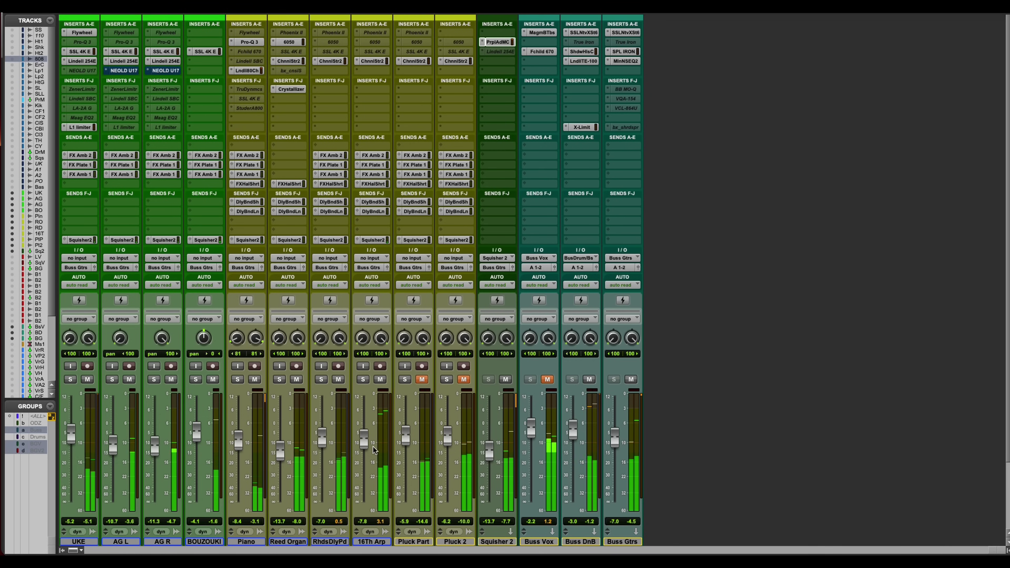
- Solo the BOUZOUKI track, copy the Flywheel plug-in from AG R to its first insert and make it active
click(195, 379)
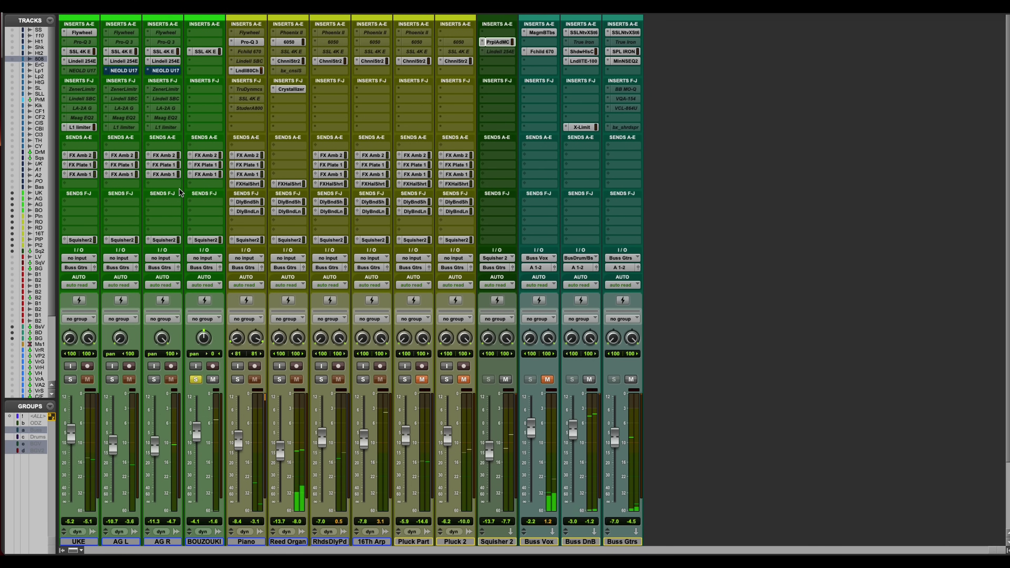
click(206, 52)
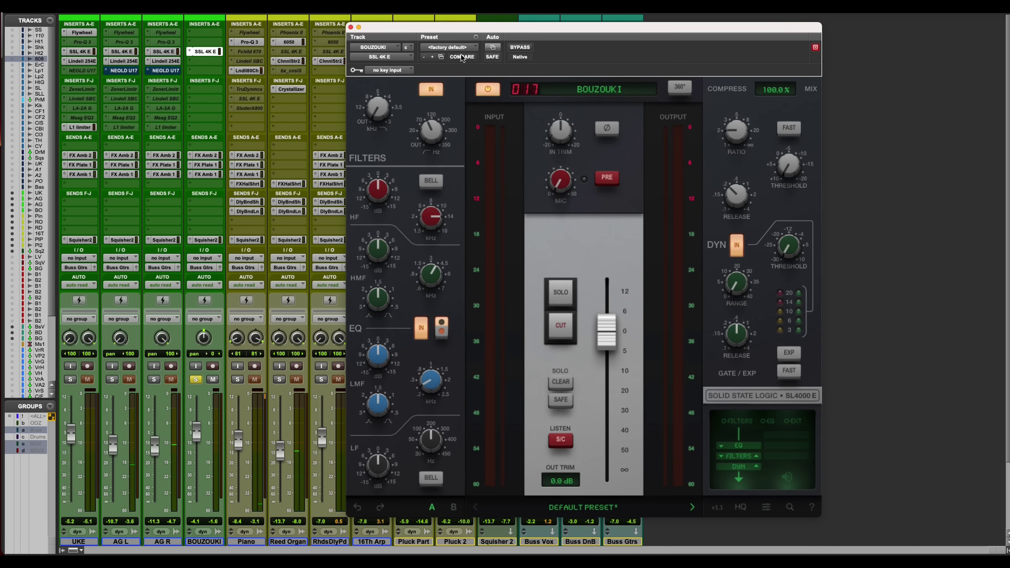
drag(481, 30, 524, 29)
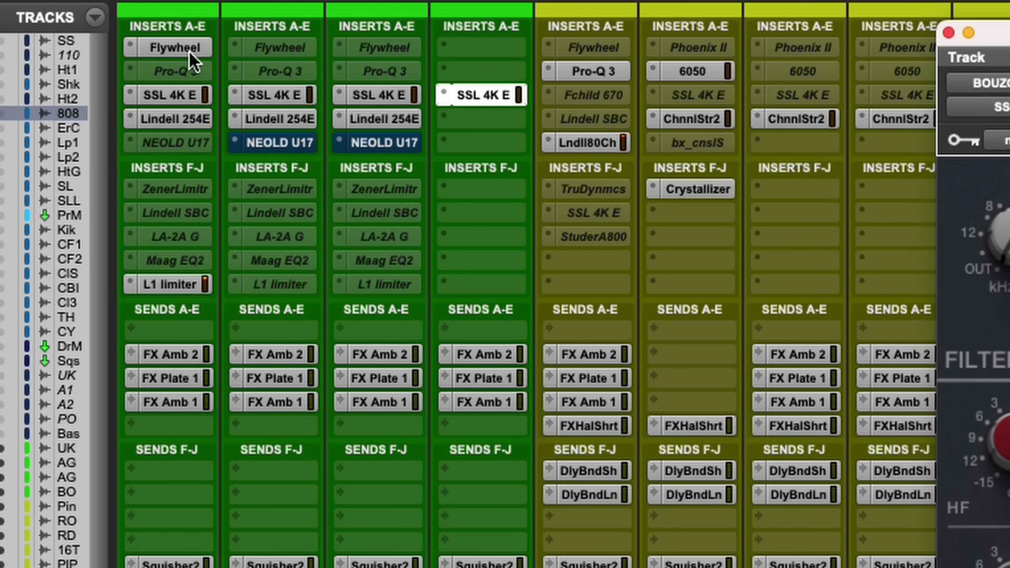
drag(169, 55, 493, 56)
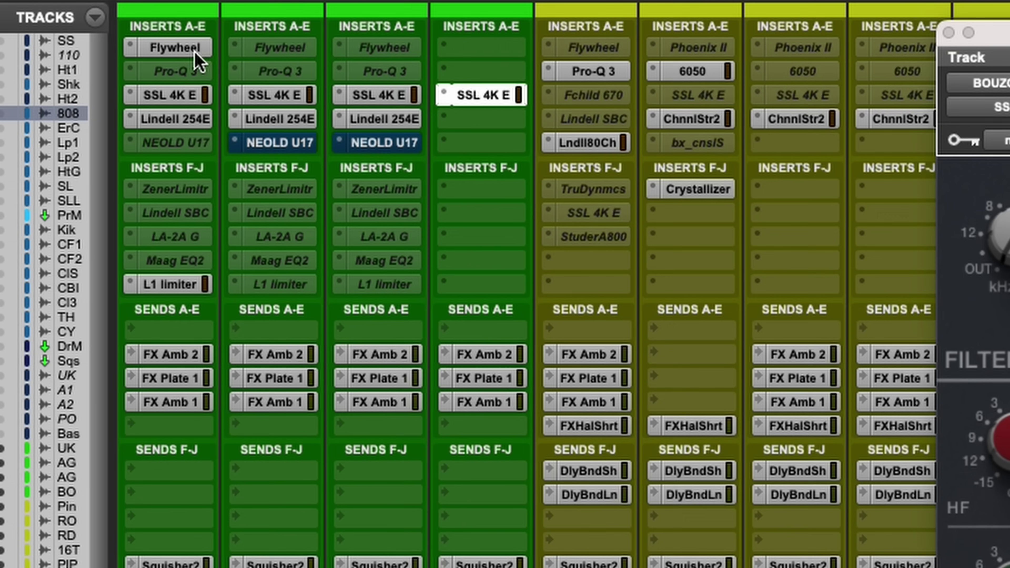
drag(369, 55, 481, 56)
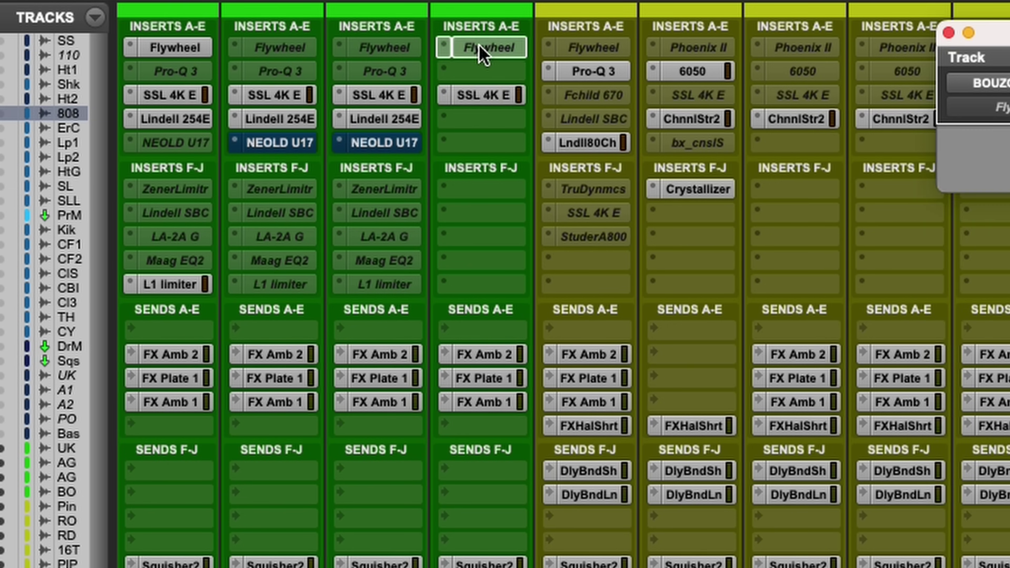
right_click(481, 54)
click(518, 79)
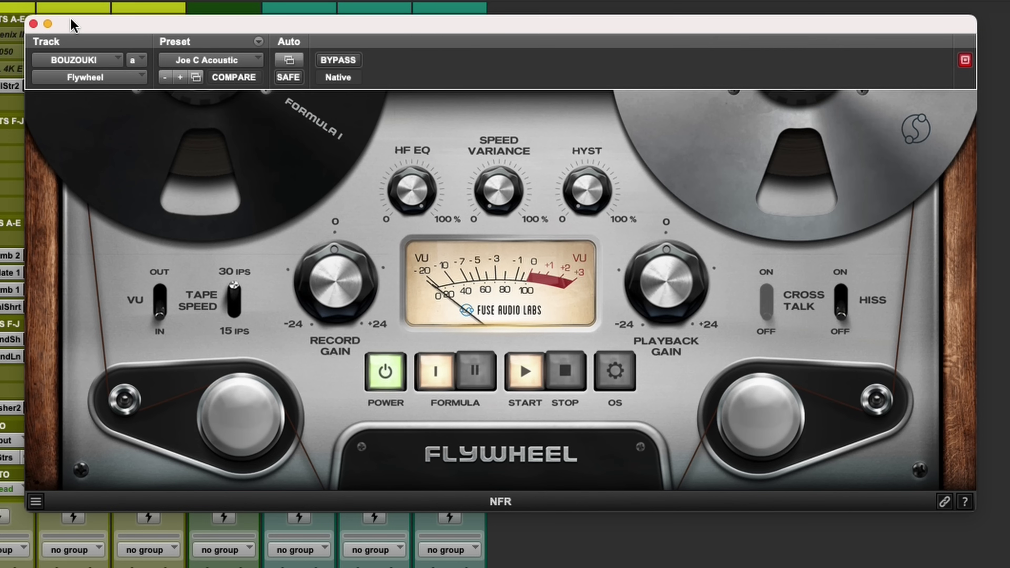
- Lower the record gain of the BOUZOUKI's Flywheel to about -2.6 dB during playback and close the plug-in
key(space)
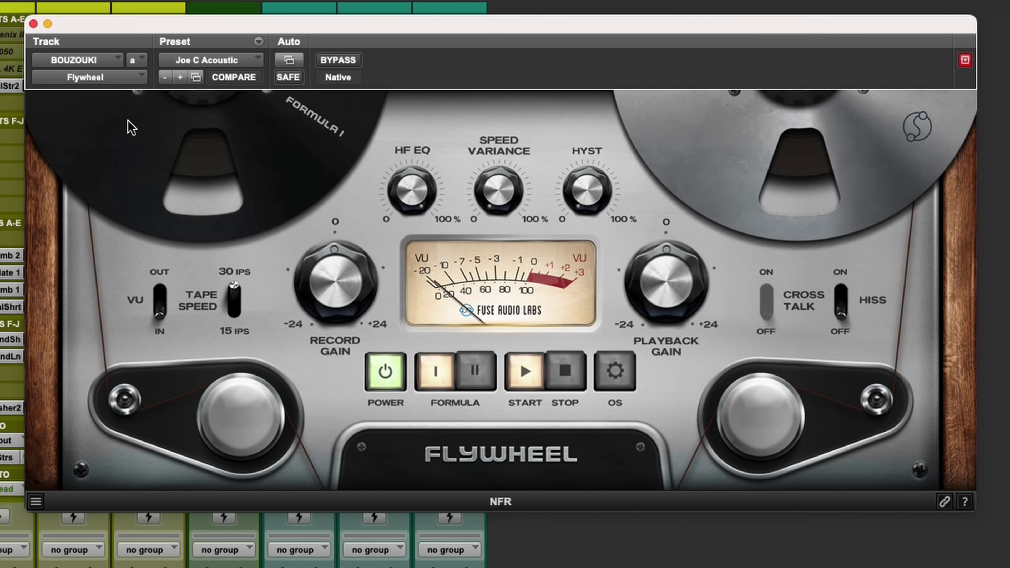
mouse_move(315, 272)
mouse_down()
mouse_move(336, 262)
mouse_move(331, 283)
mouse_up()
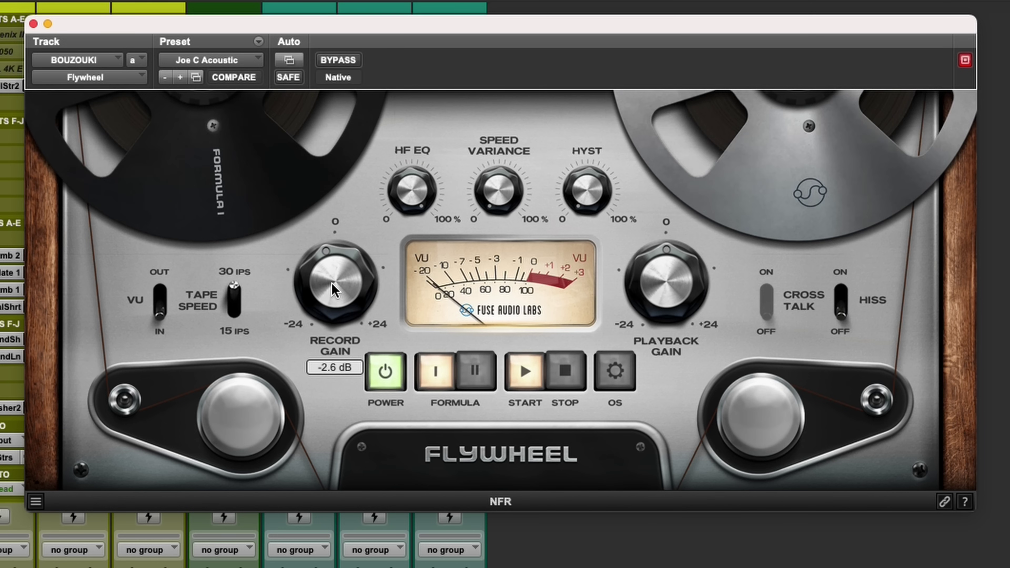
key(space)
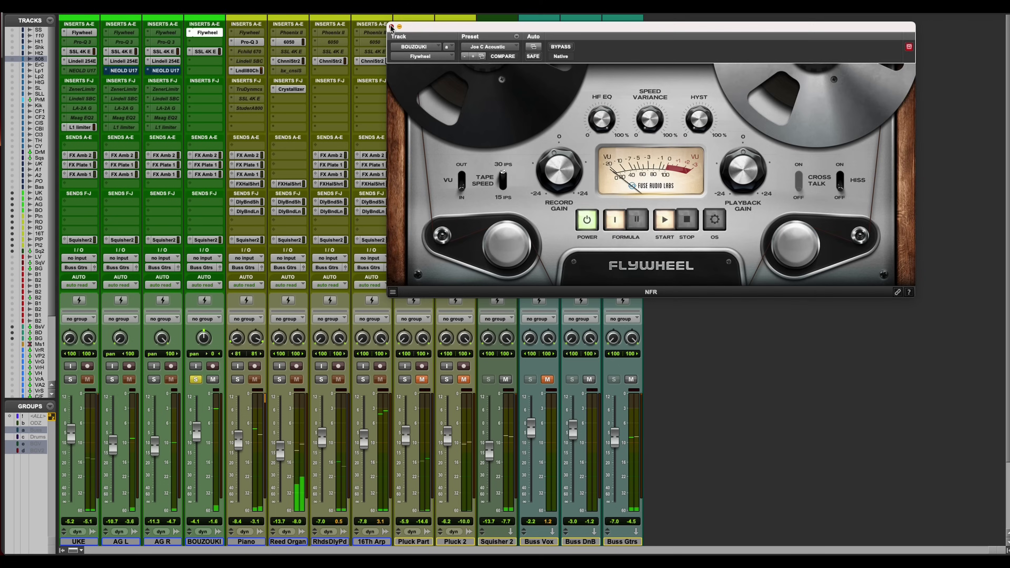
click(33, 24)
- Cut the low-mid band in the BOUZOUKI's SSL 4K E equalizer and tune the band's frequency
click(208, 52)
click(208, 51)
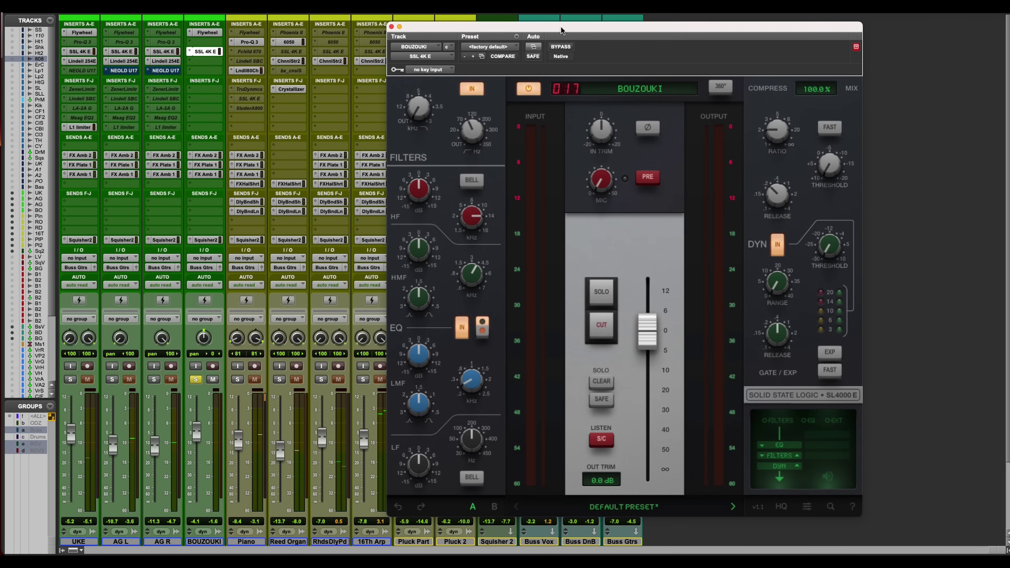
drag(561, 31, 607, 30)
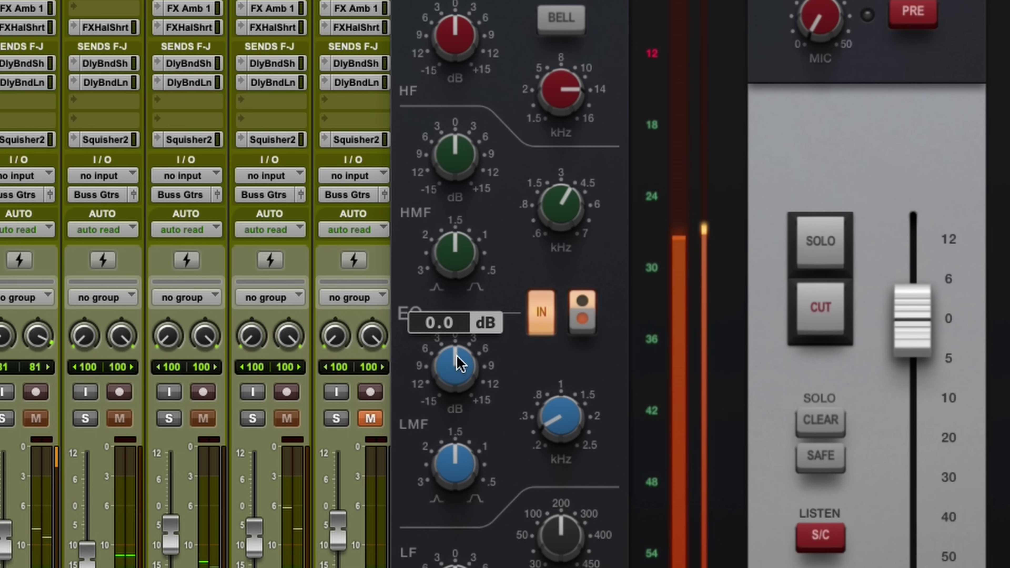
drag(464, 348, 481, 315)
drag(515, 375, 429, 517)
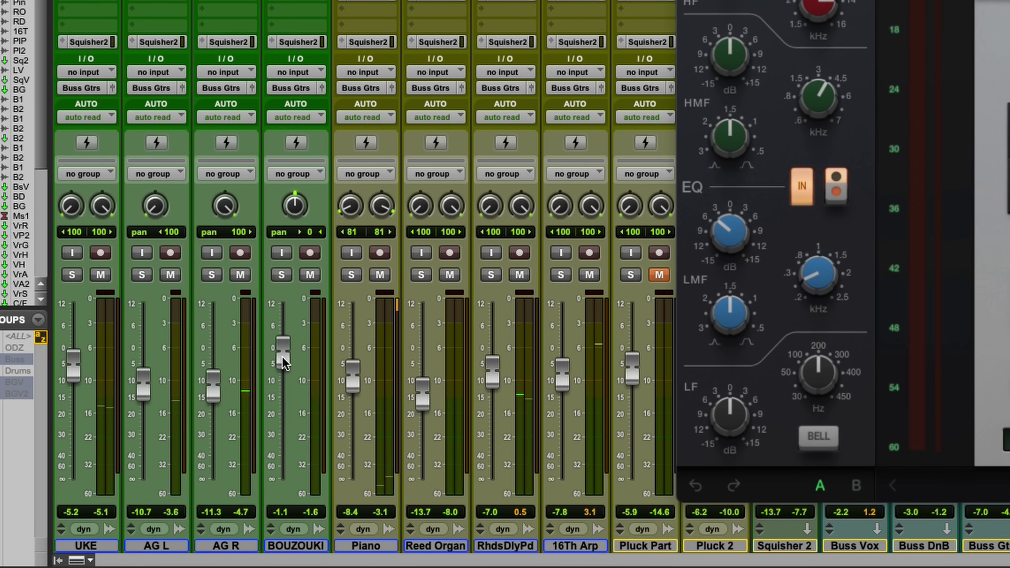
- Raise the BOUZOUKI fader to about -1.4 dB and set the SSL 4K E high-pass filter to about 300 Hz
key(space)
drag(282, 357, 285, 340)
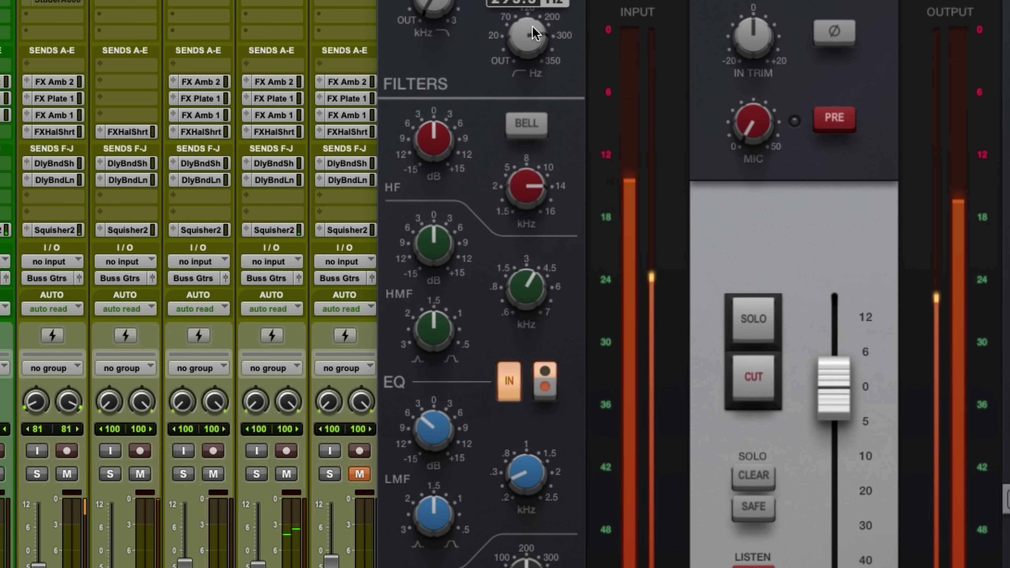
drag(536, 31, 537, 2)
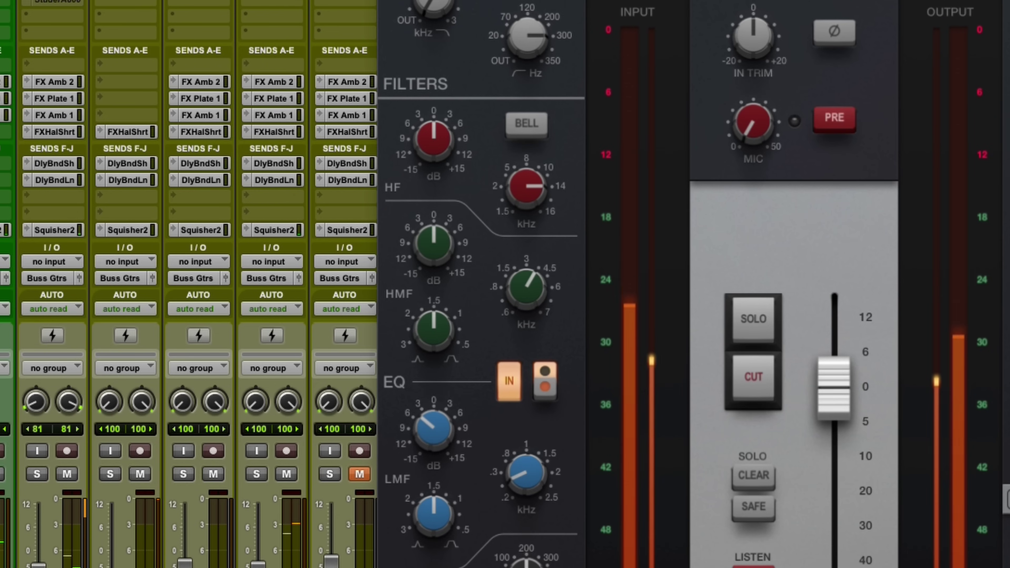
- Boost the high-frequency band of the BOUZOUKI's SSL 4K E equalizer and lower the band's frequency slightly
mouse_move(531, 185)
mouse_move(444, 237)
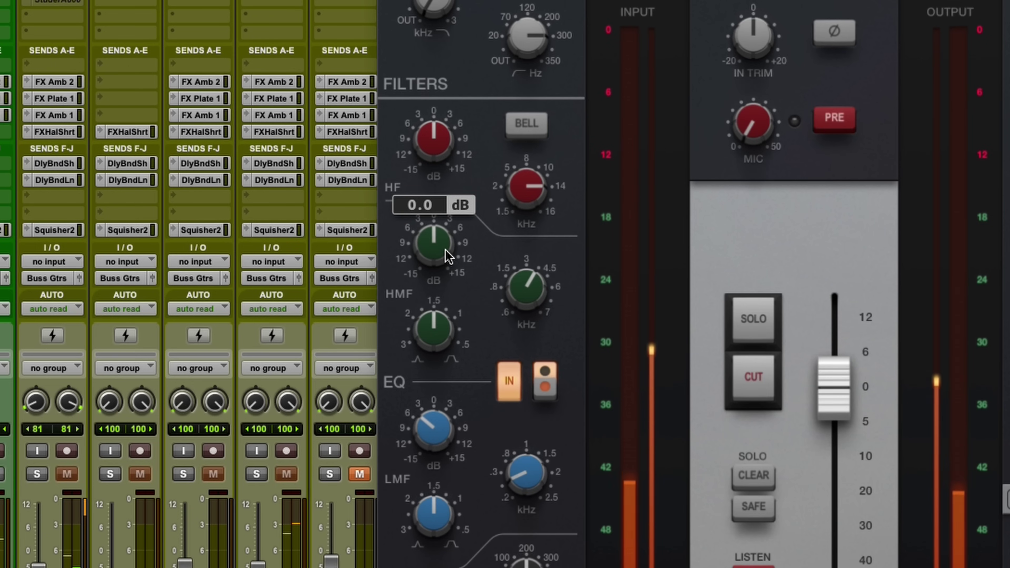
mouse_move(435, 173)
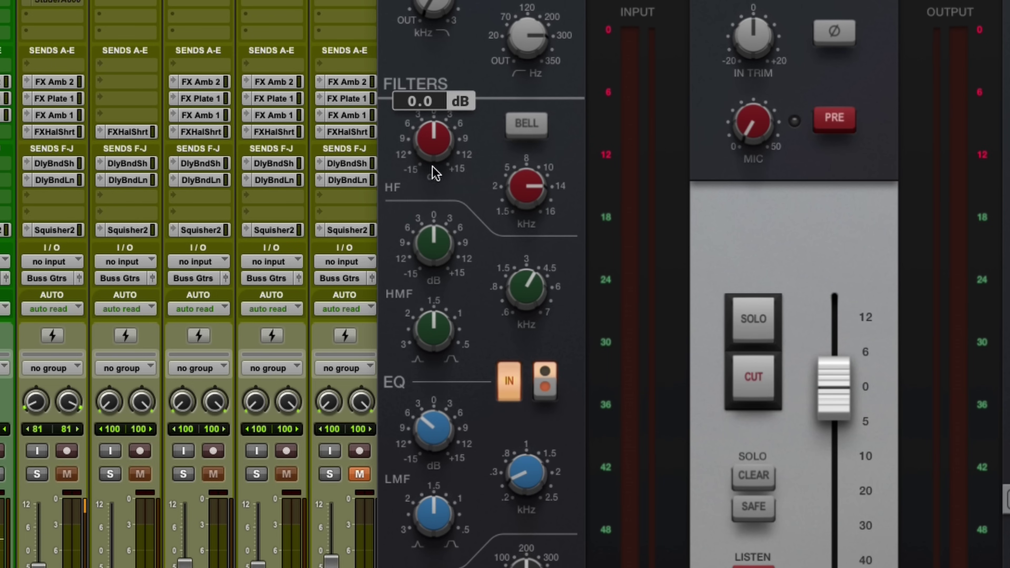
drag(435, 159, 435, 135)
mouse_move(521, 189)
drag(521, 189, 521, 196)
drag(442, 147, 449, 167)
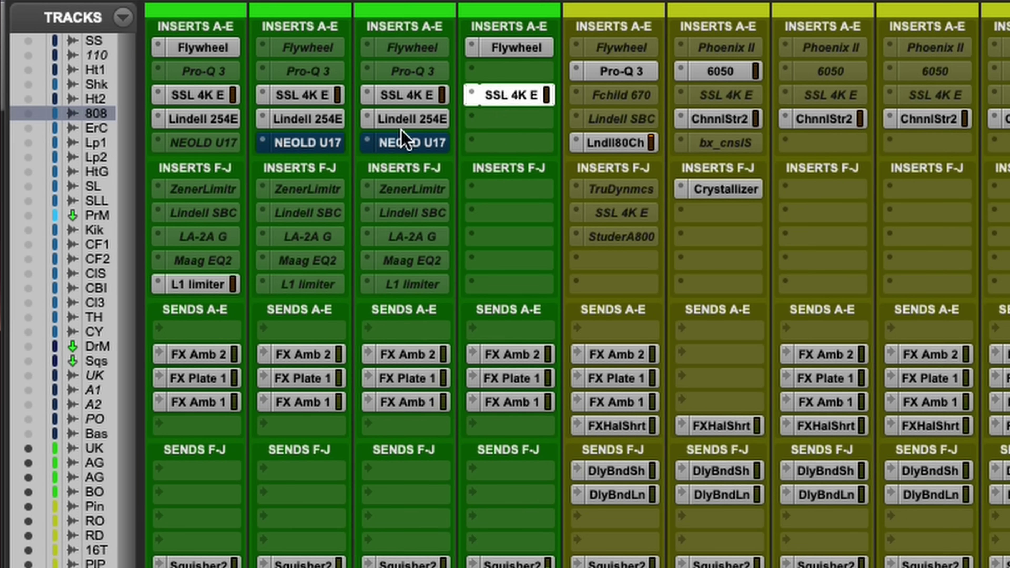
- Move the NEOLD U17 compressor from AG R to the BOUZOUKI's fifth insert and open it
drag(390, 145, 489, 143)
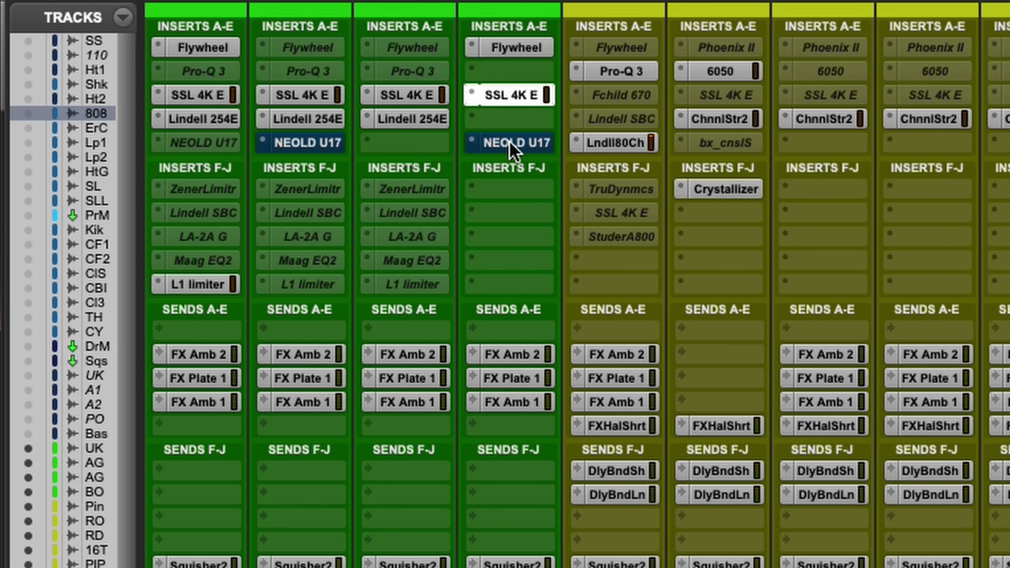
click(510, 144)
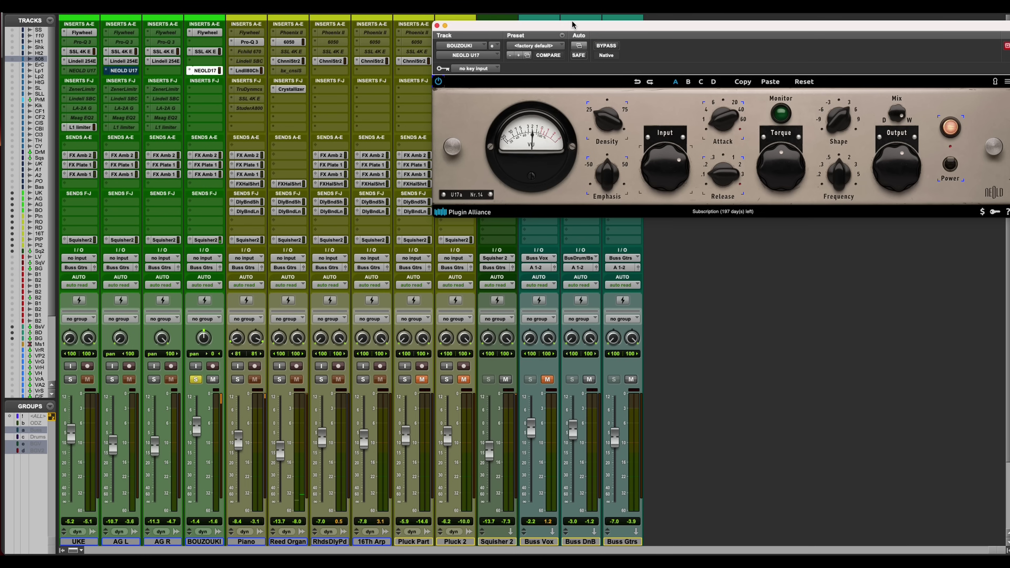
drag(574, 29, 566, 36)
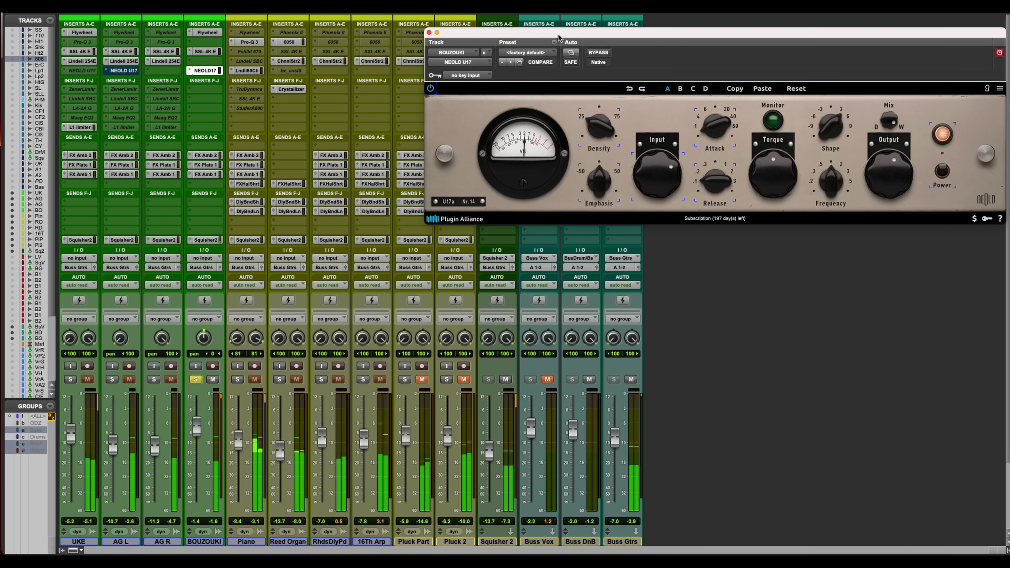
- Unsolo the BOUZOUKI, lower its fader to -3.6 dB during playback and solo it again
click(196, 380)
drag(197, 424, 198, 427)
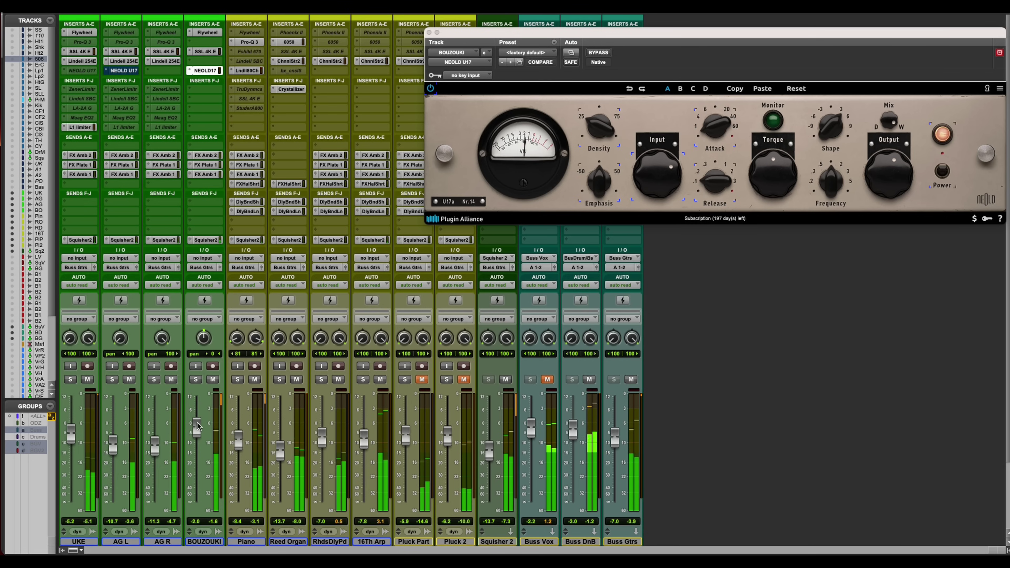
drag(194, 427, 194, 430)
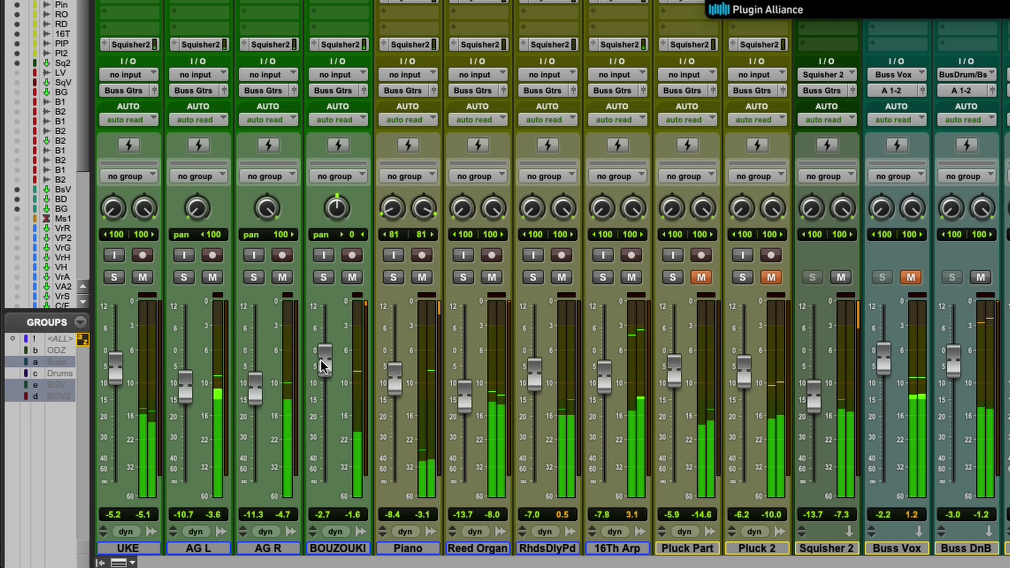
drag(323, 367, 323, 369)
click(324, 278)
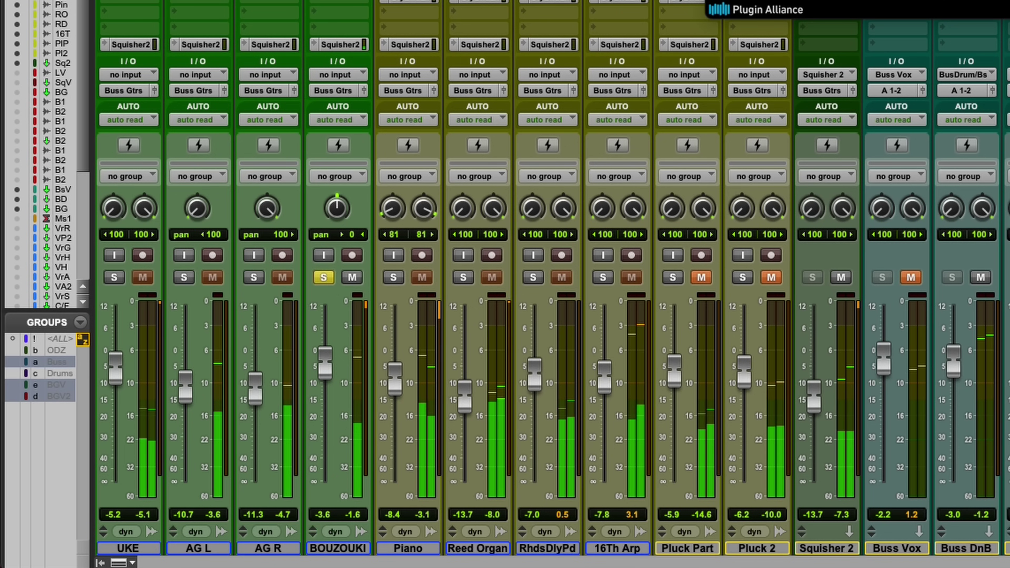
- Unsolo the BOUZOUKI, raise its fader to -0.6 dB and pan it 36 to the right
key(space)
click(323, 278)
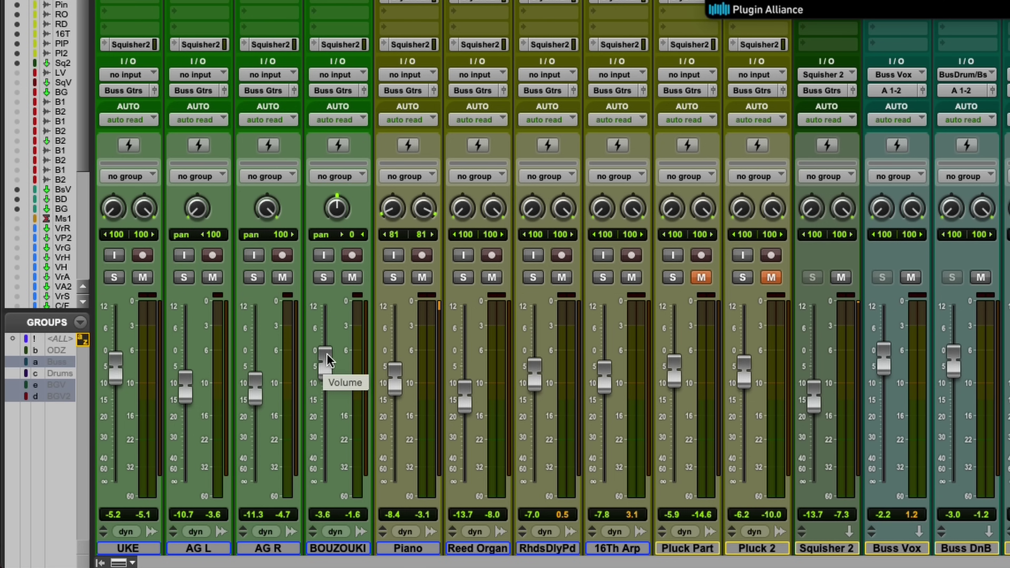
key(space)
drag(327, 357, 327, 351)
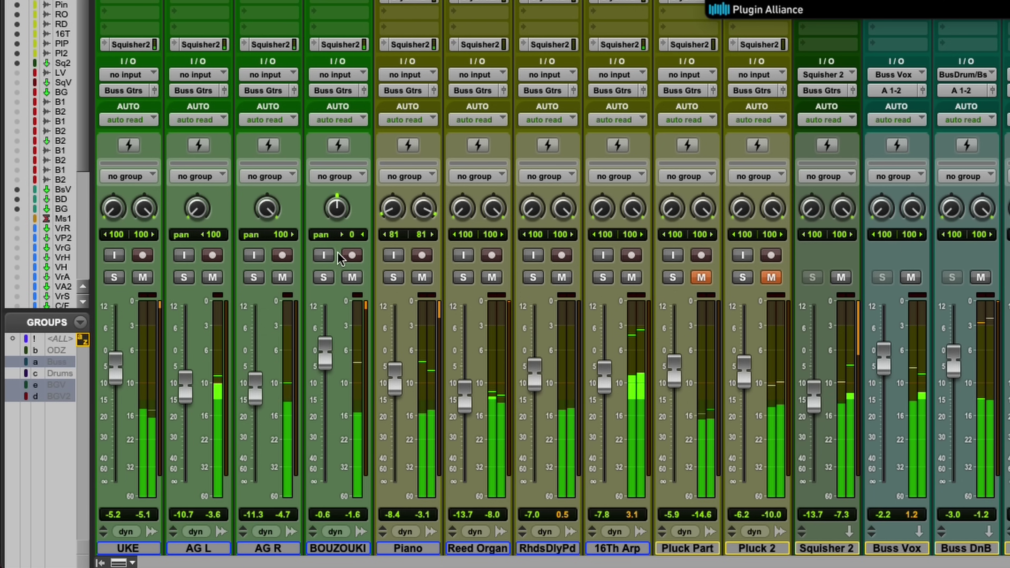
drag(338, 215, 340, 201)
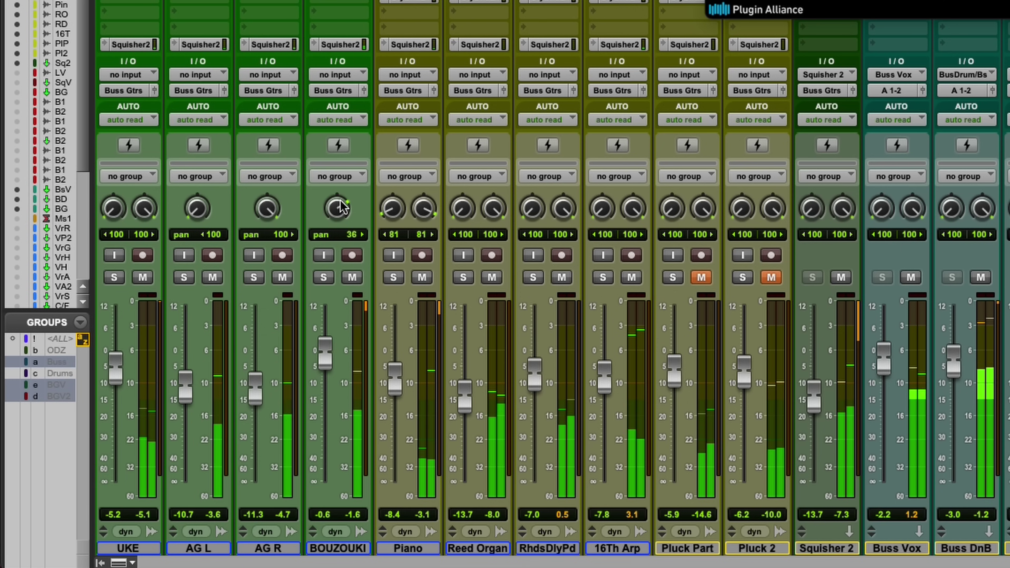
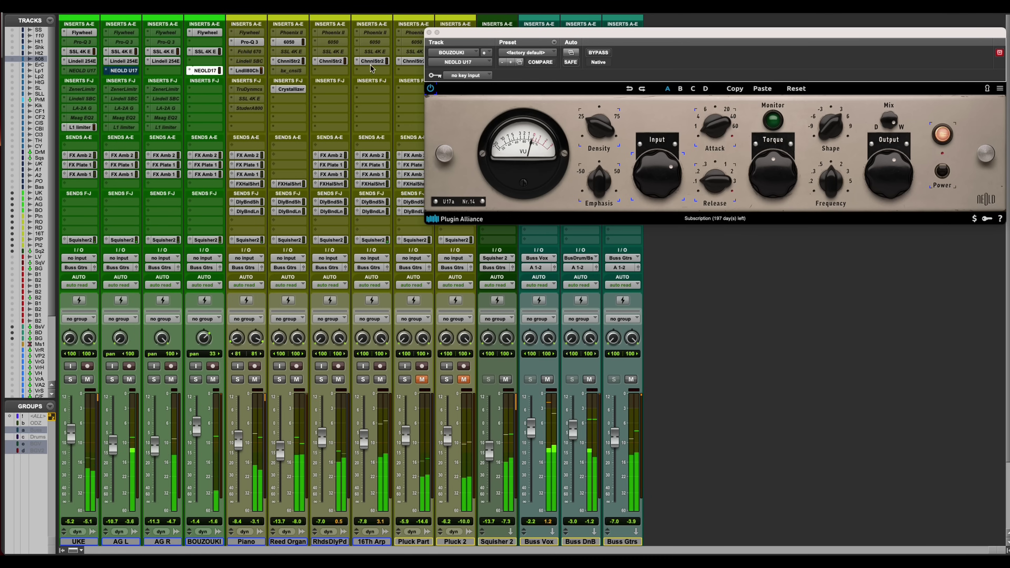
- Close the NEOLD U17, solo the BOUZOUKI and fine-tune its SSL 4K E channel strip
click(429, 33)
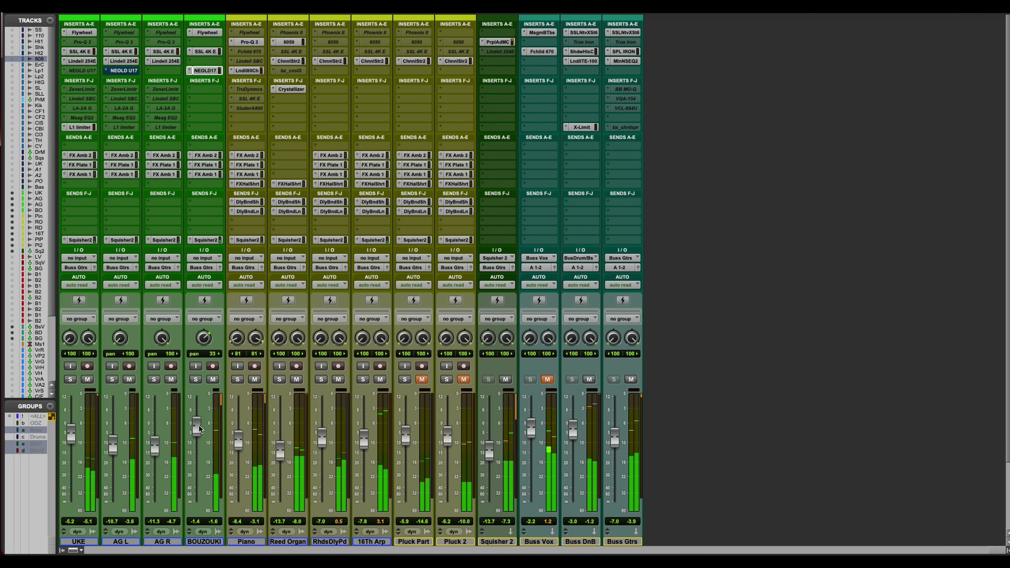
click(195, 380)
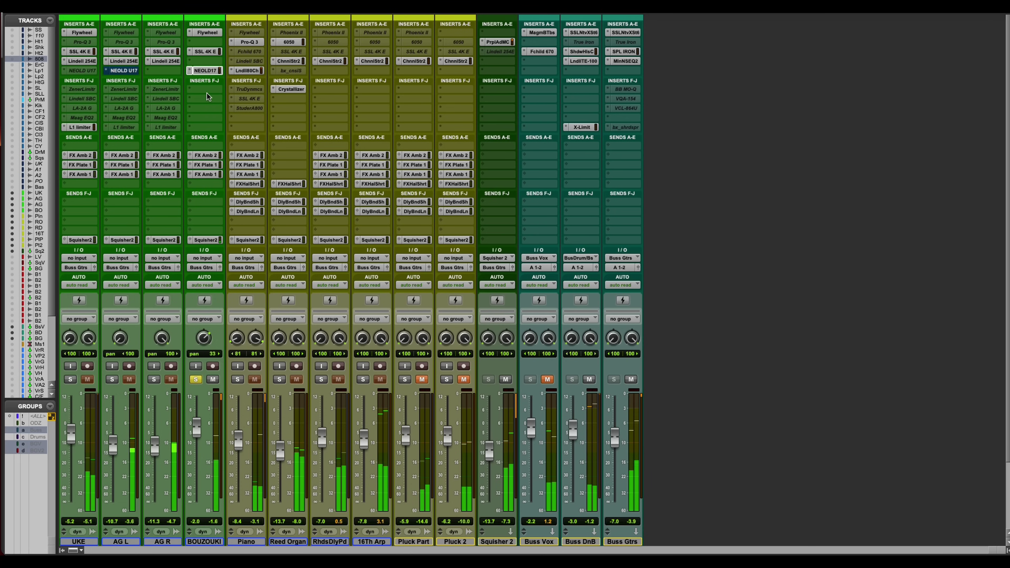
click(208, 54)
drag(509, 136, 509, 133)
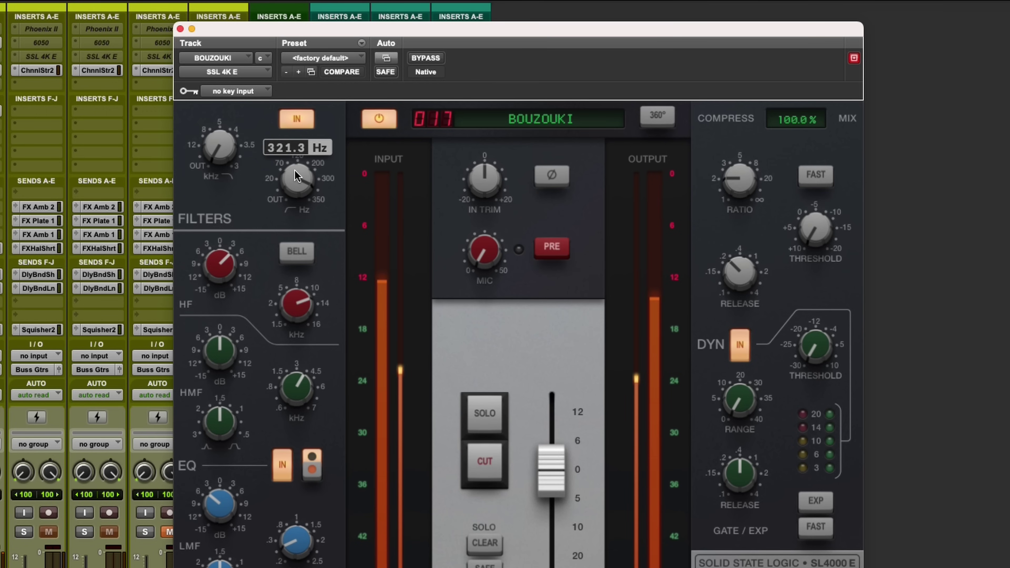
drag(295, 171, 295, 169)
click(807, 176)
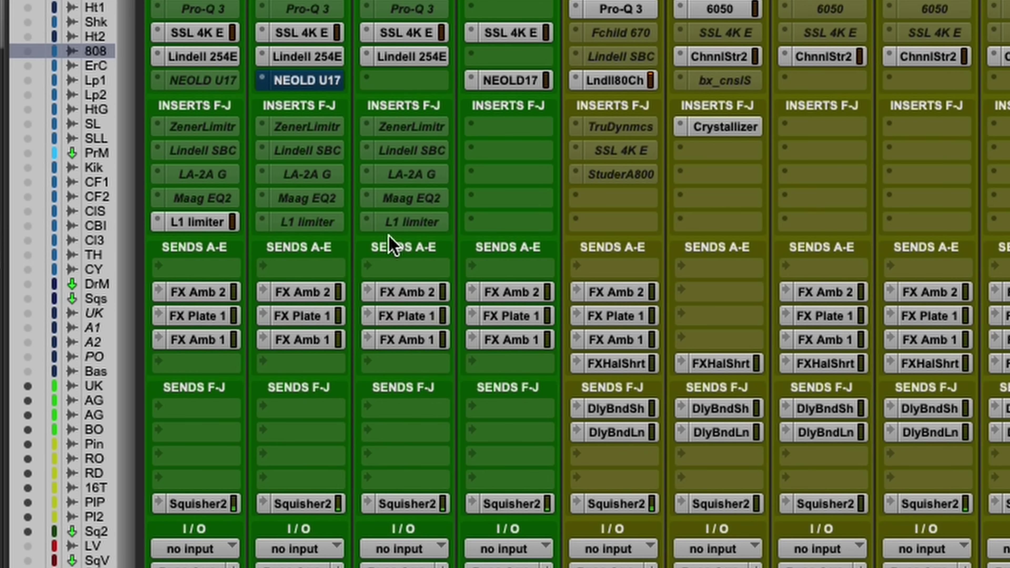
- Copy the UKE's L1 limiter to the BOUZOUKI's tenth insert and adjust its linked threshold and ceiling
drag(202, 229, 535, 226)
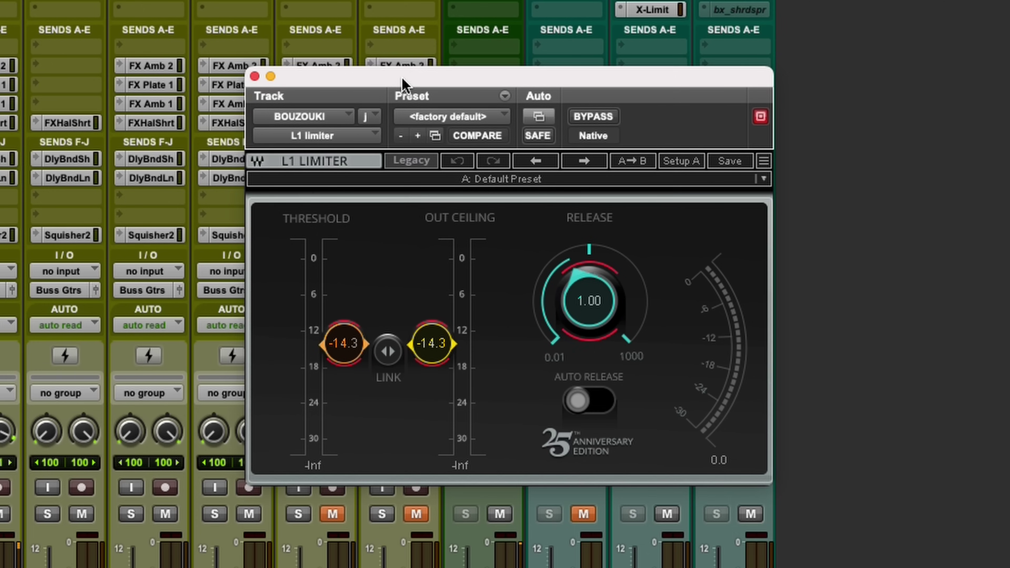
mouse_move(395, 350)
mouse_down()
mouse_move(381, 338)
mouse_move(378, 349)
mouse_up()
click(251, 77)
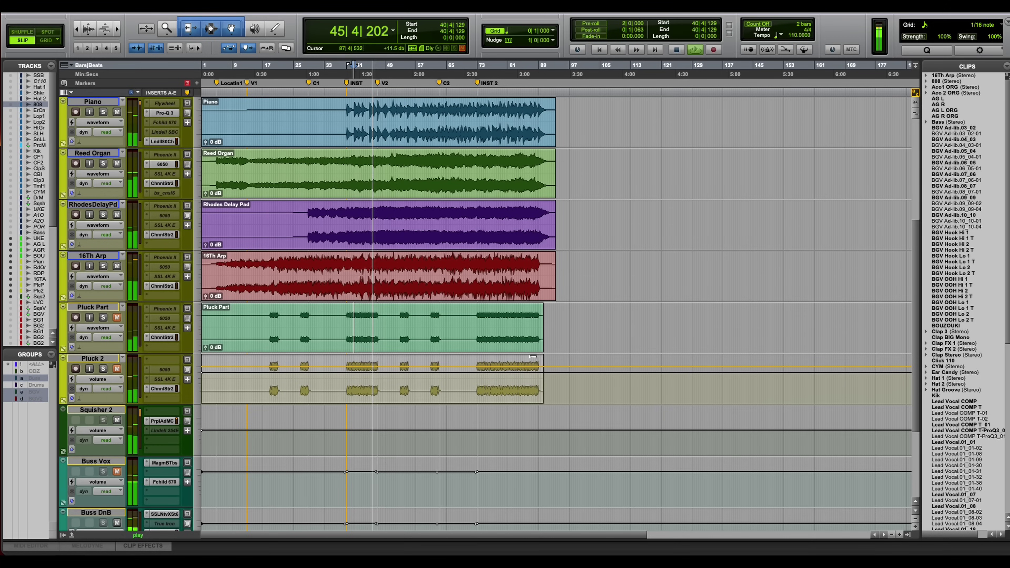
- Stop playback, delete the Buss DnB track's volume automation and lower its fader to about -4 dB
key(space)
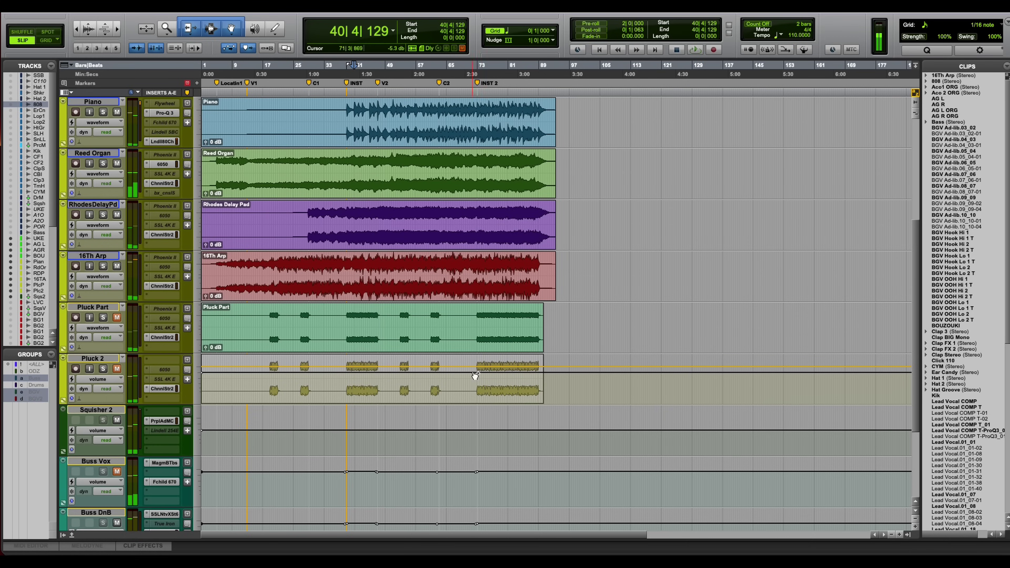
key(r)
scroll(408, 388, down, 5)
drag(398, 353, 277, 360)
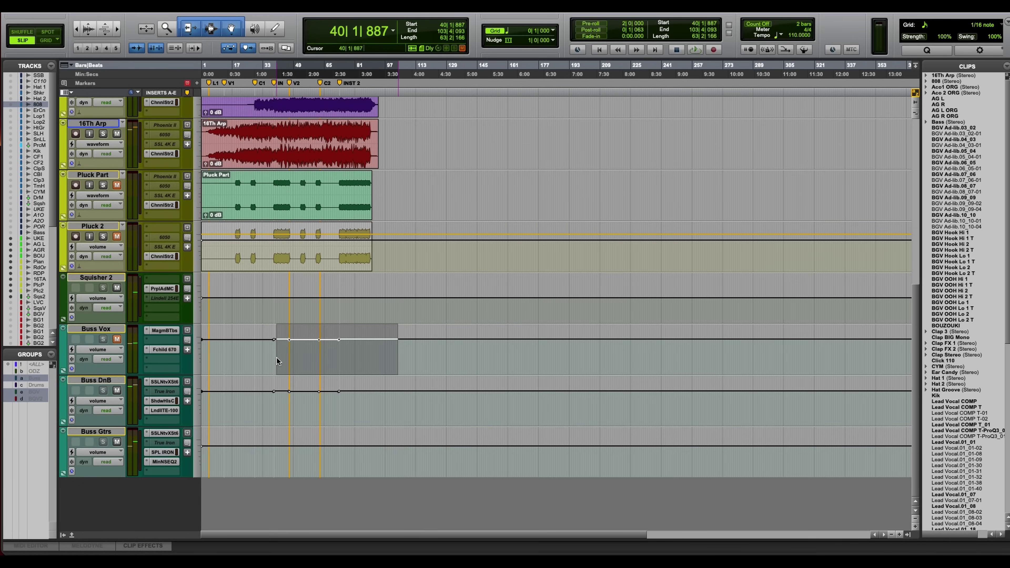
drag(366, 404, 186, 403)
key(Delete)
key(ctrl+equal)
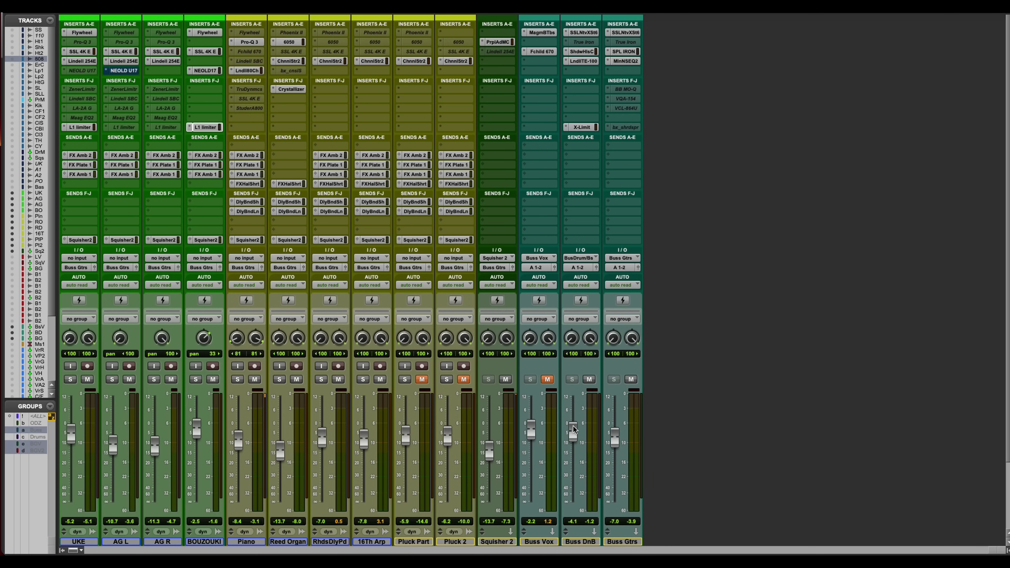
key(ctrl+equal)
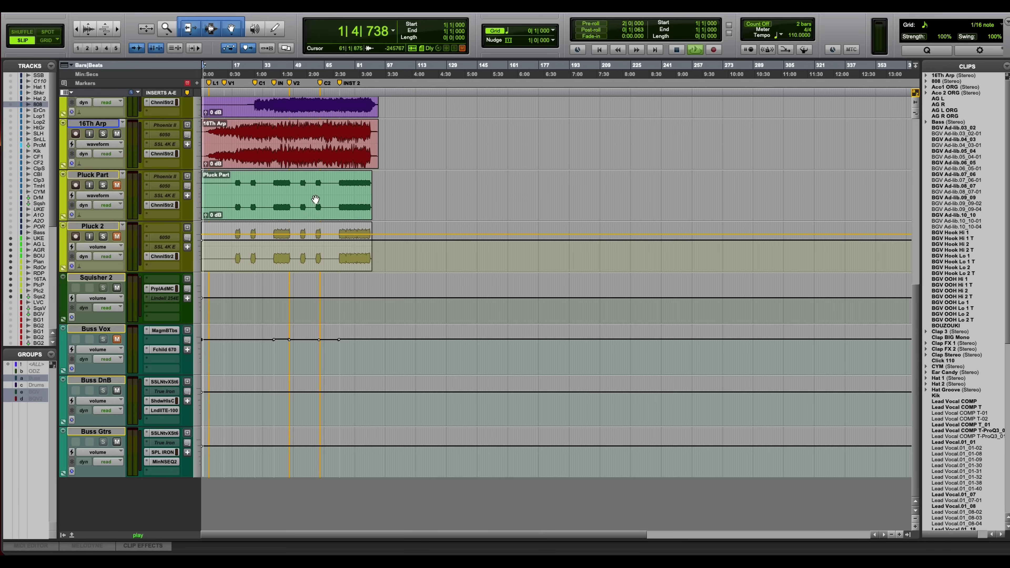
- Play from the INST section, check the BOUZOUKI soloed with the Piano and lower its fader to -3.3 dB
click(281, 184)
key(t)
scroll(353, 205, up, 6)
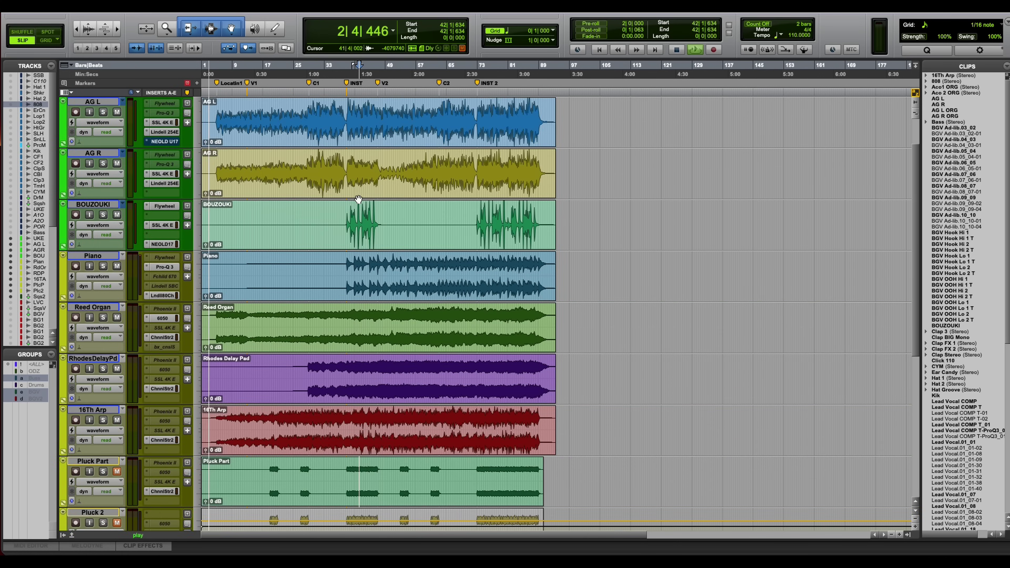
key(ctrl+equal)
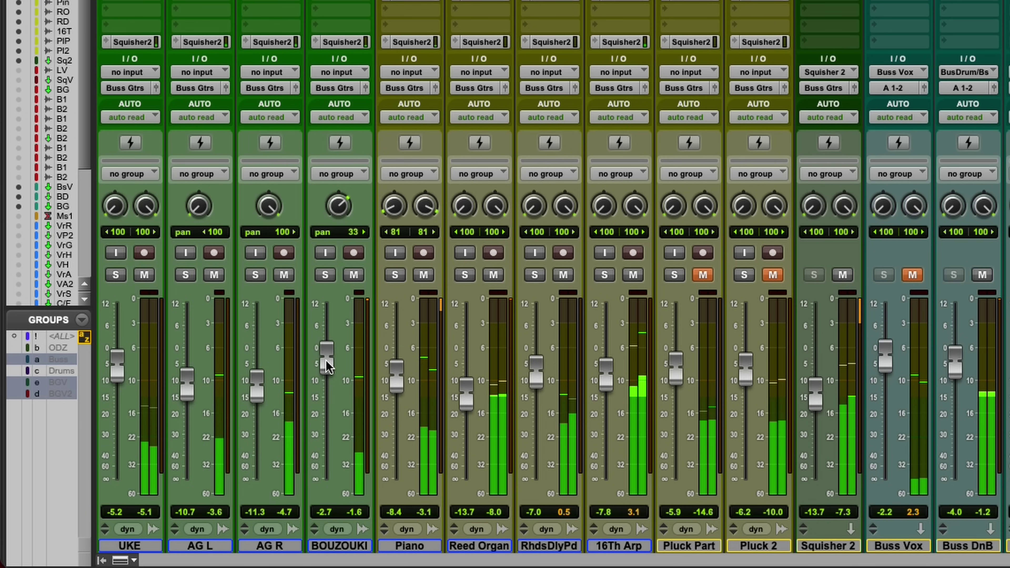
click(395, 275)
click(326, 274)
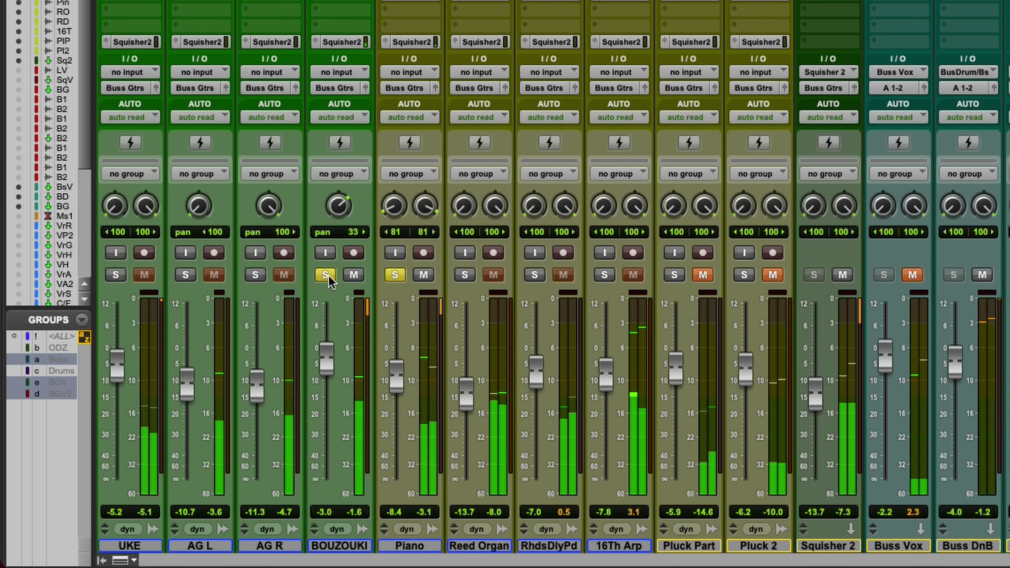
alt+click(329, 277)
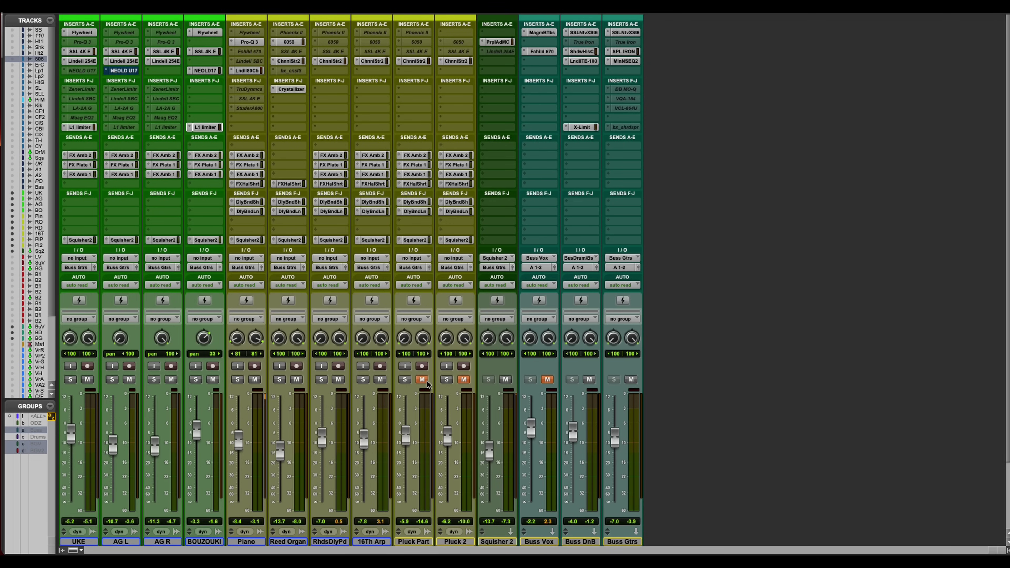
- Unmute the Pluck Part and Pluck 2 tracks and play them in the mix at the INST section
key(super+equal)
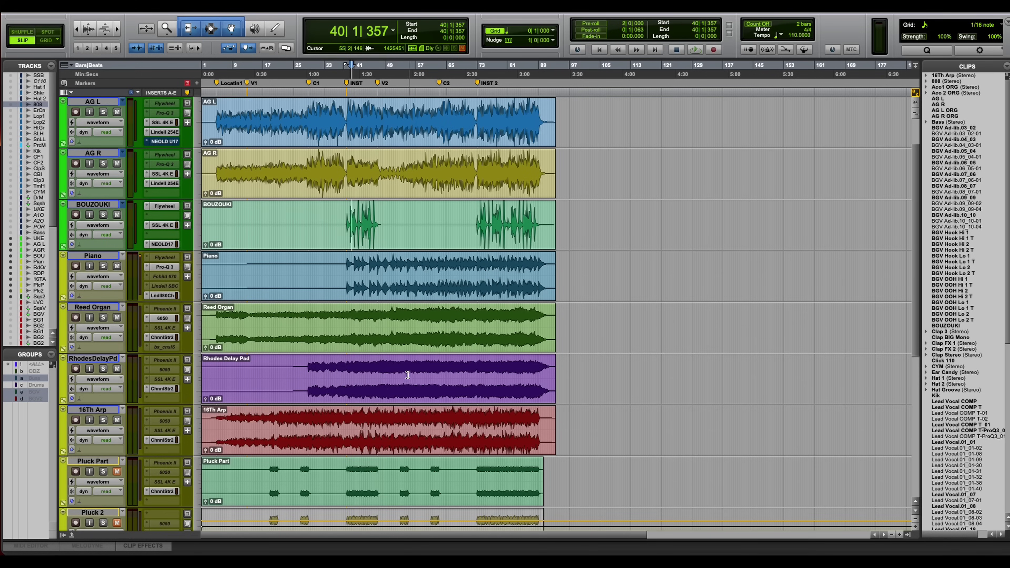
scroll(382, 390, down, 4)
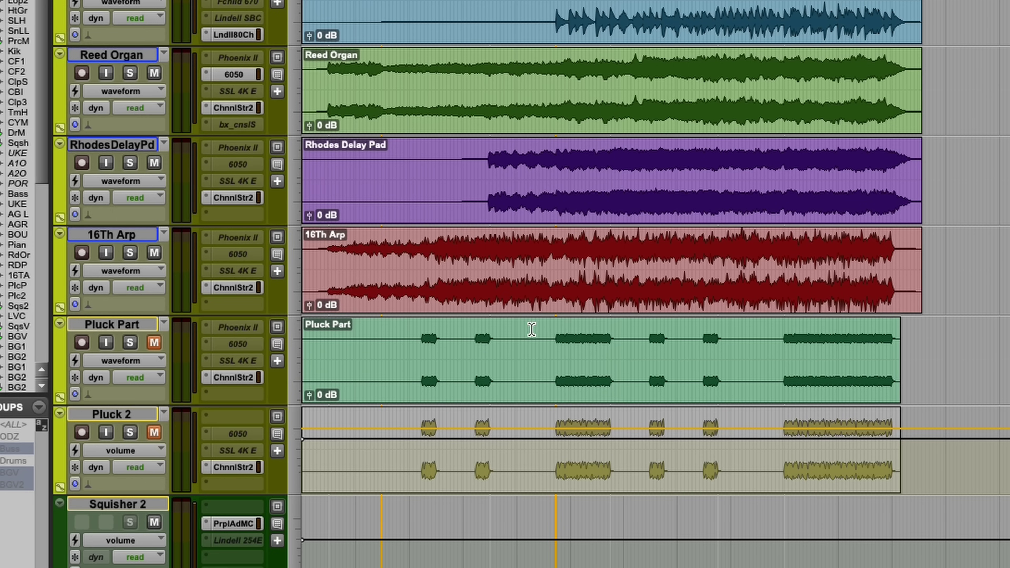
key(space)
click(154, 433)
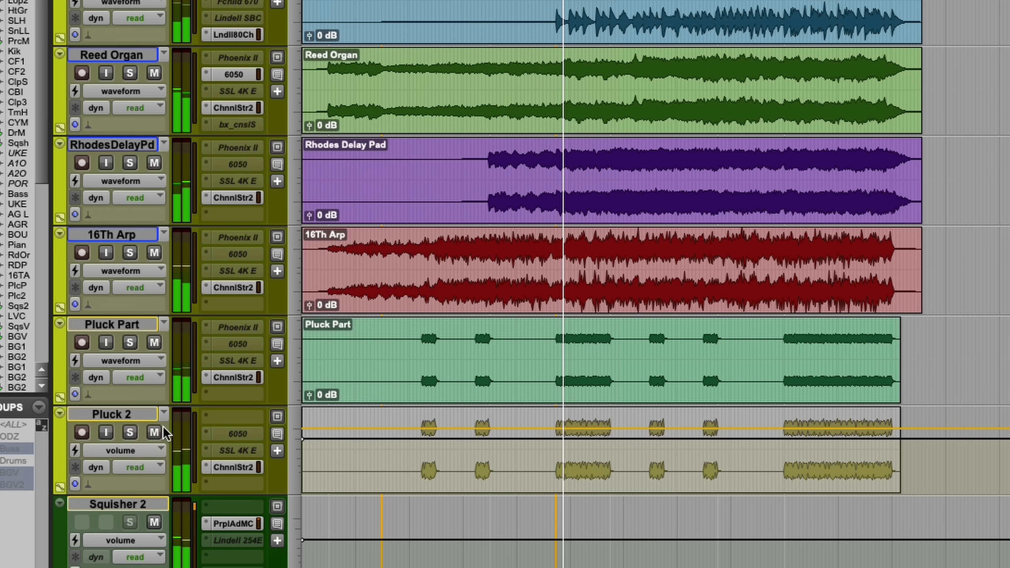
key(space)
- Listen to the pluck tracks in the mix from their first entry and again at the INST section
click(422, 348)
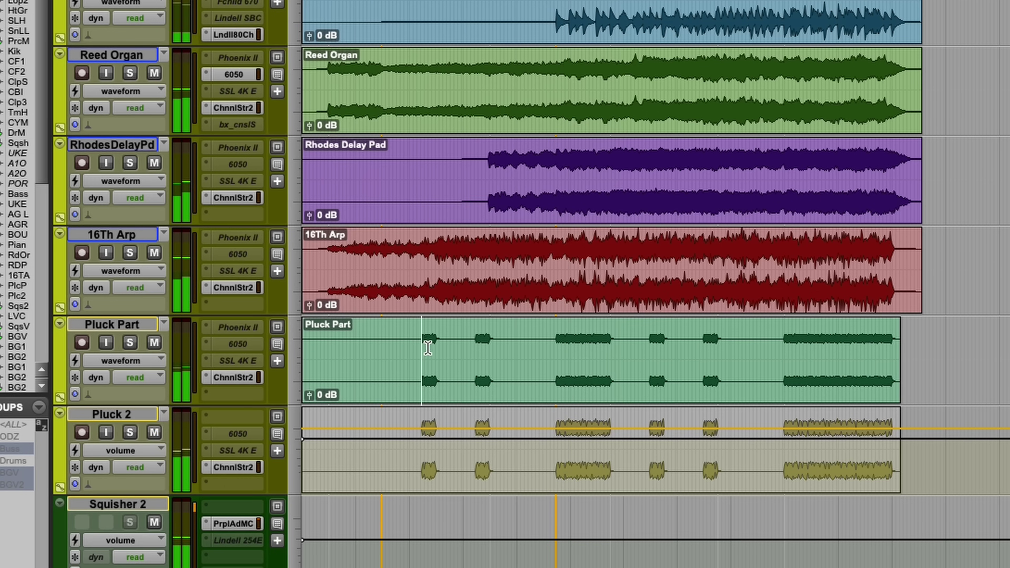
key(space)
key(super+equal)
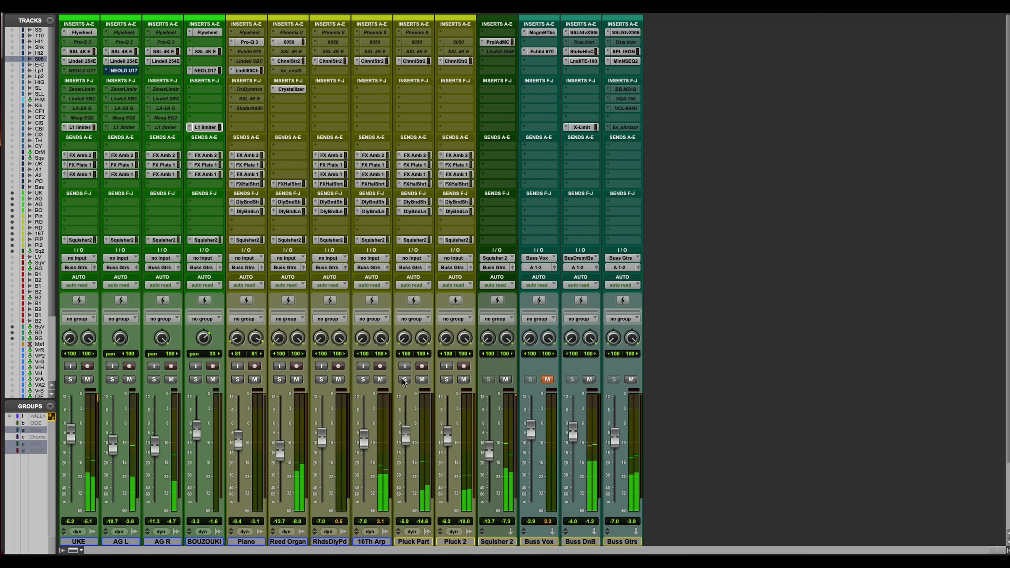
key(super+equal)
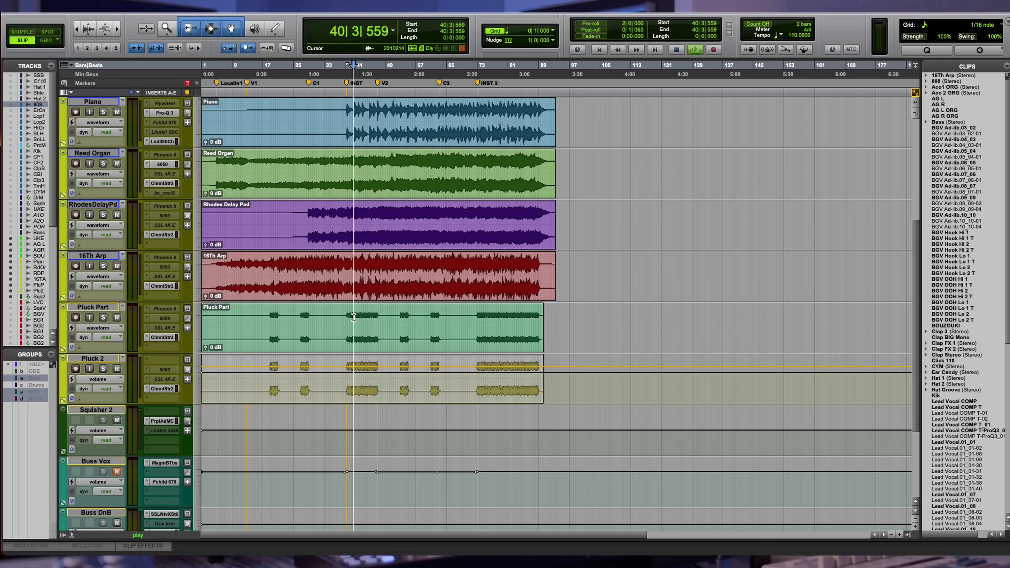
- Make the Pluck Part's inactive 6050 channel strip active, open it and take it out of bypass
key(super+equal)
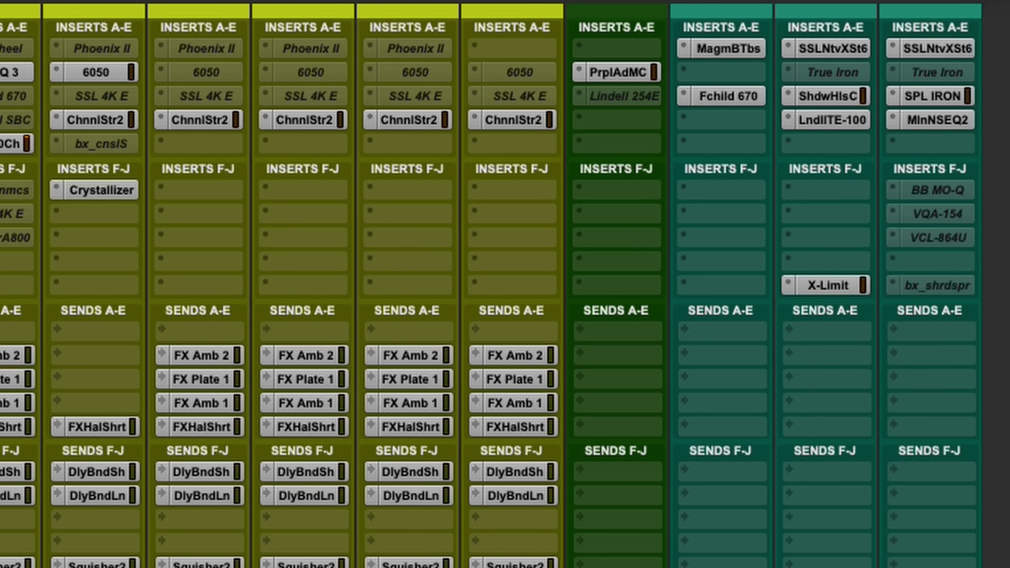
right_click(426, 79)
click(429, 102)
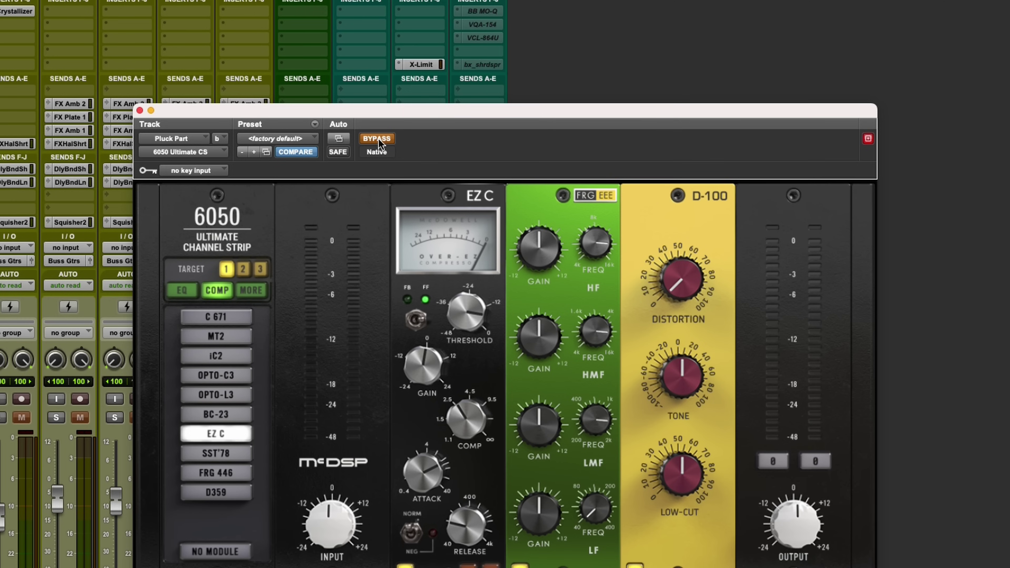
click(378, 138)
drag(390, 112, 403, 42)
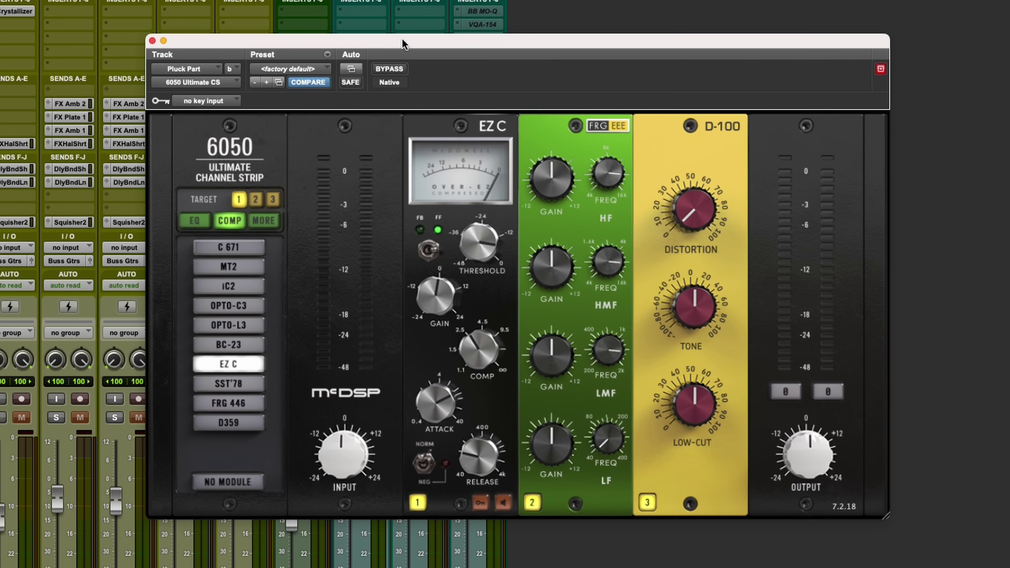
- Boost the HMF band in the Pluck Part's 6050, cut the LF band and raise the LF frequency
mouse_move(558, 248)
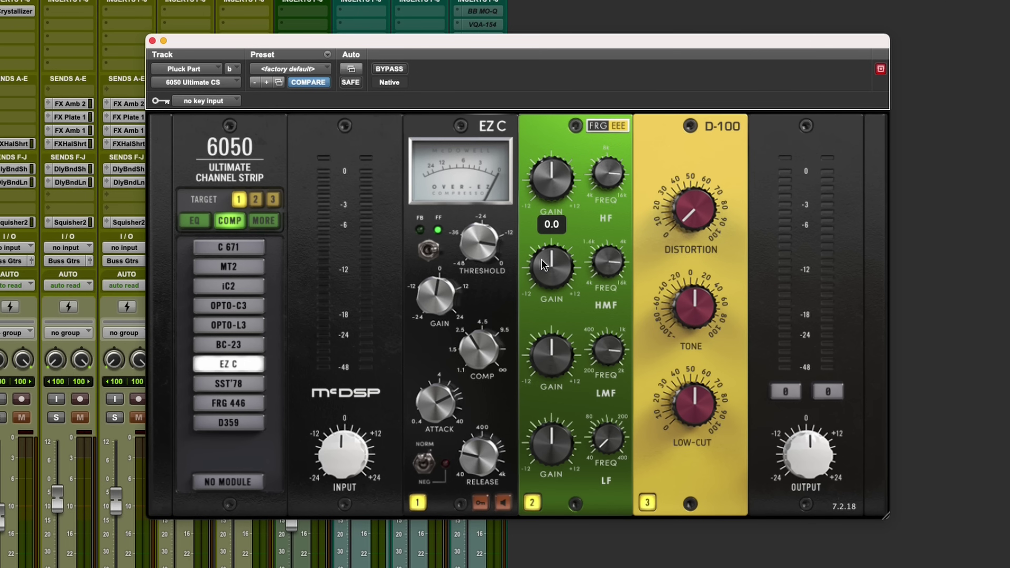
mouse_move(676, 227)
mouse_move(555, 279)
mouse_down()
mouse_move(555, 255)
mouse_move(599, 287)
mouse_move(555, 272)
mouse_up()
mouse_move(603, 262)
mouse_move(551, 430)
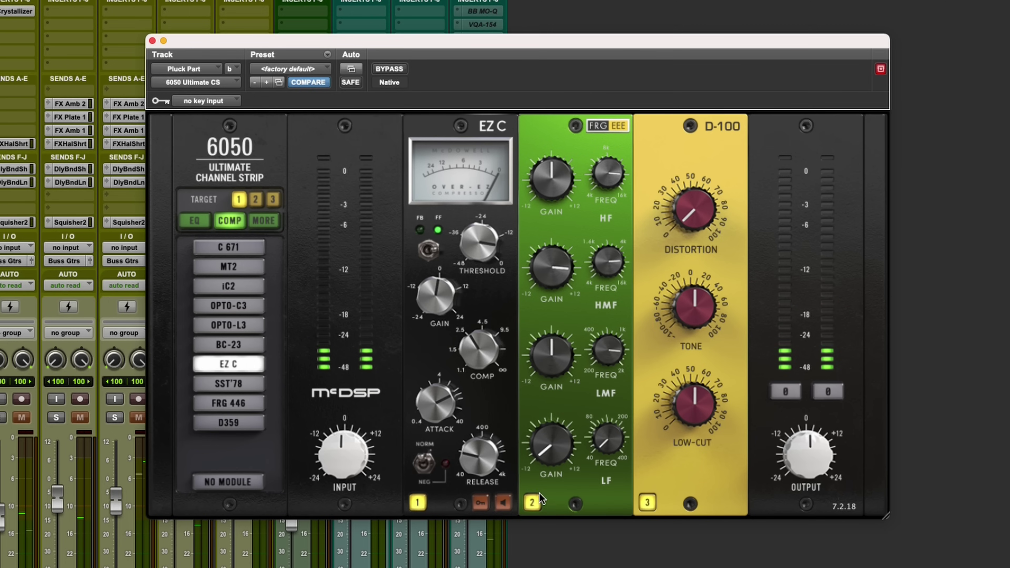
drag(607, 439, 637, 328)
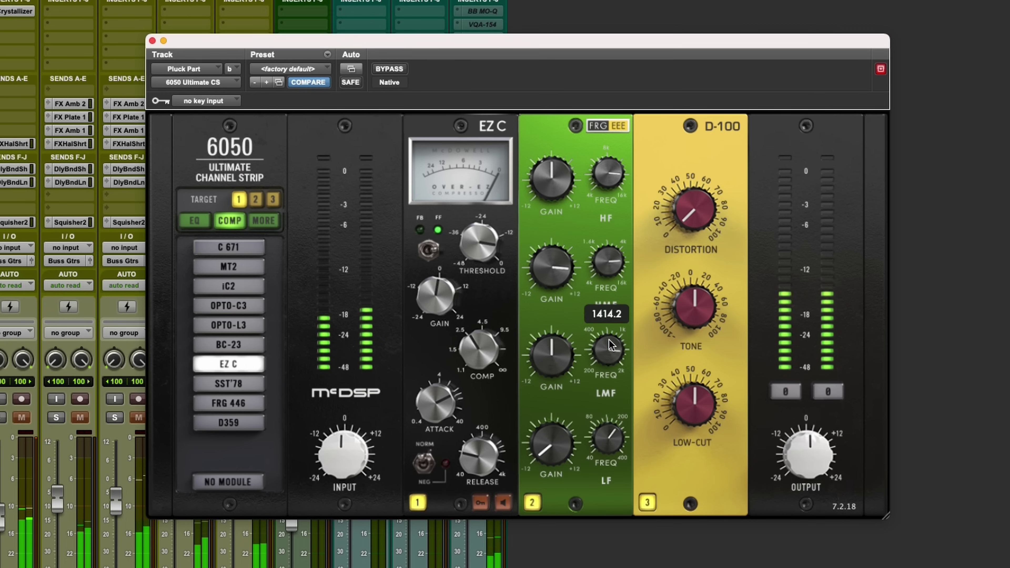
- Raise the D-100 distortion in the Pluck Part's 6050 to about 40 and close the channel strip
drag(677, 224, 691, 208)
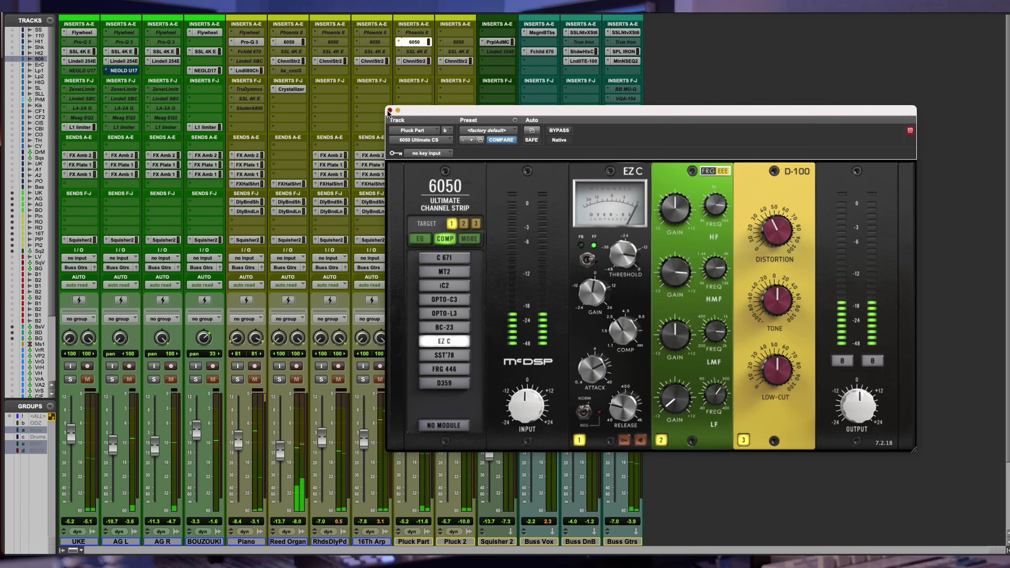
click(163, 40)
- Copy the Pluck Part's 6050 to the soloed Pluck 2 track and reduce the copy's HMF gain
click(404, 380)
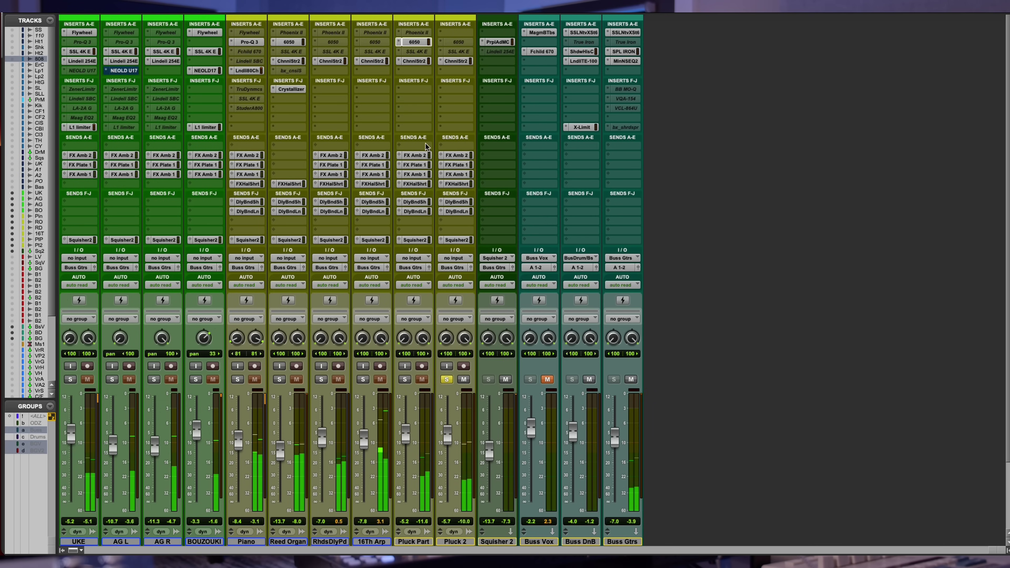
click(416, 42)
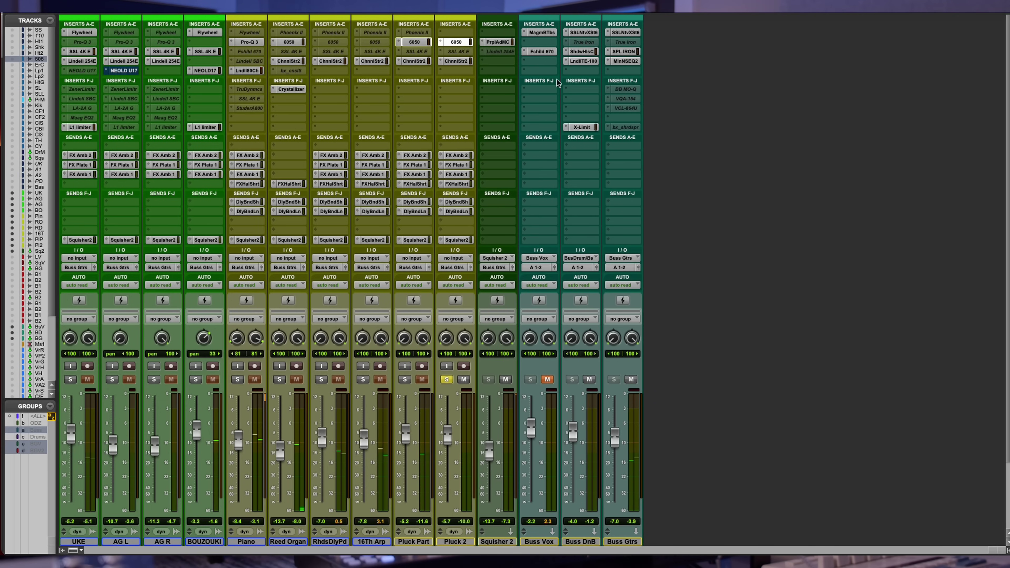
key(space)
mouse_move(562, 265)
mouse_down()
mouse_move(549, 278)
mouse_move(547, 267)
mouse_up()
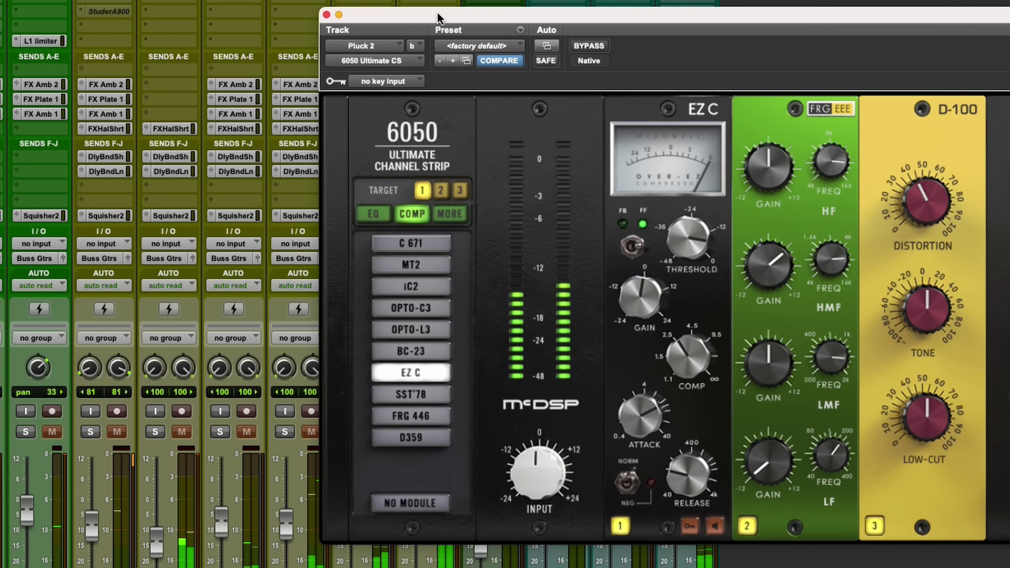
- Solo the Pluck Part with Pluck 2, compare both 6050 channel strips bypassed and active, and unsolo both tracks
drag(438, 18, 529, 0)
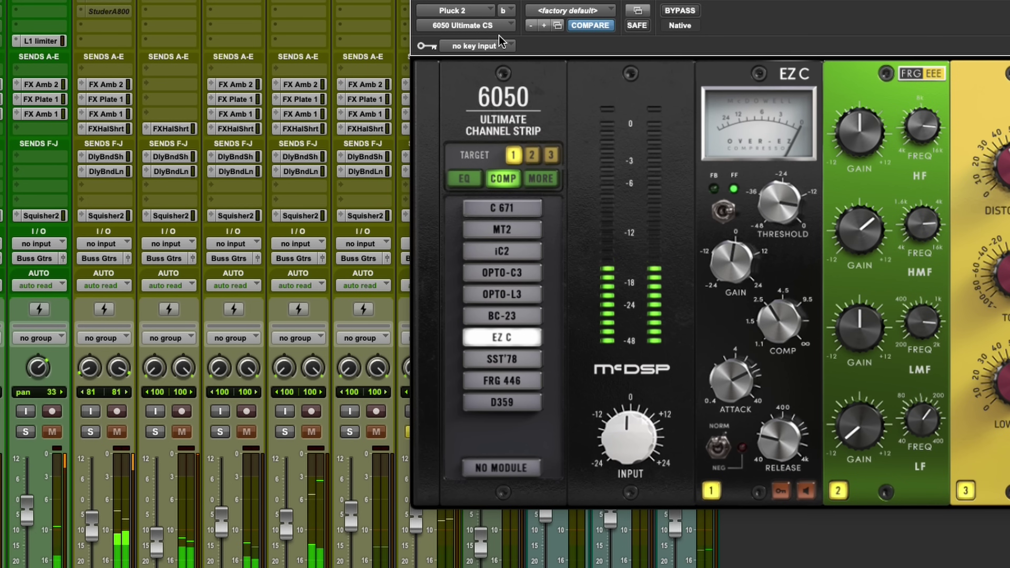
click(349, 432)
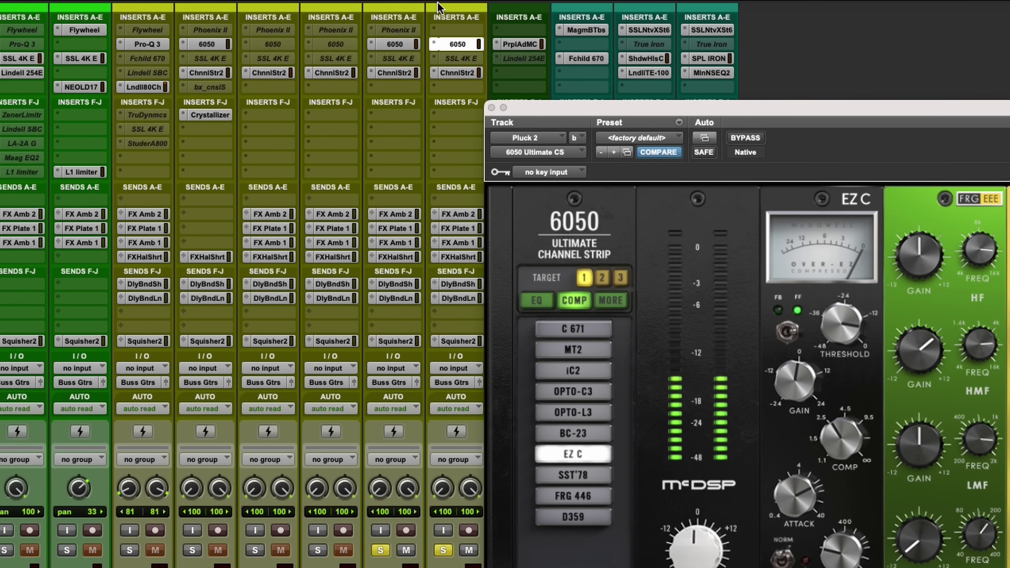
super+click(449, 44)
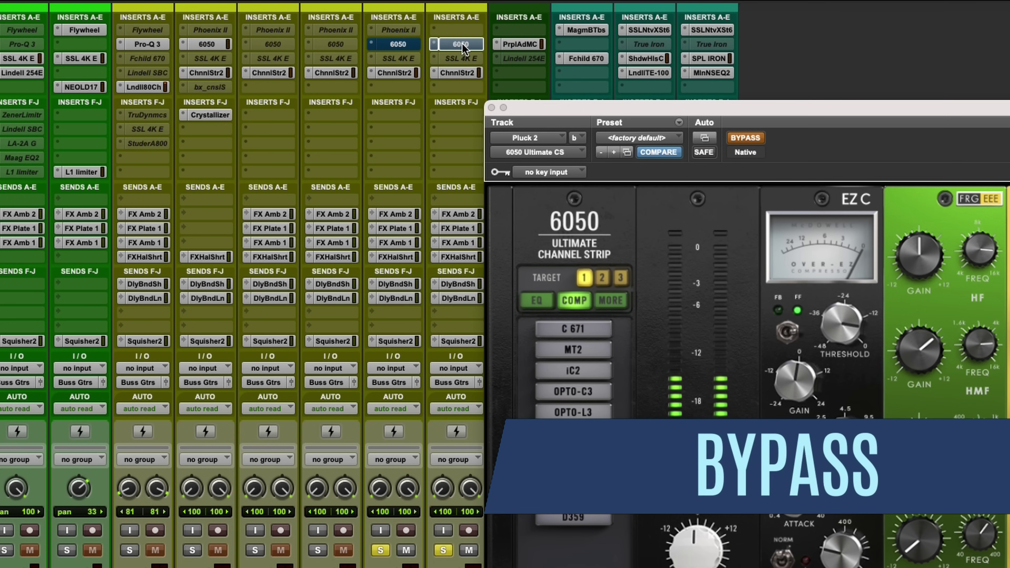
super+click(462, 46)
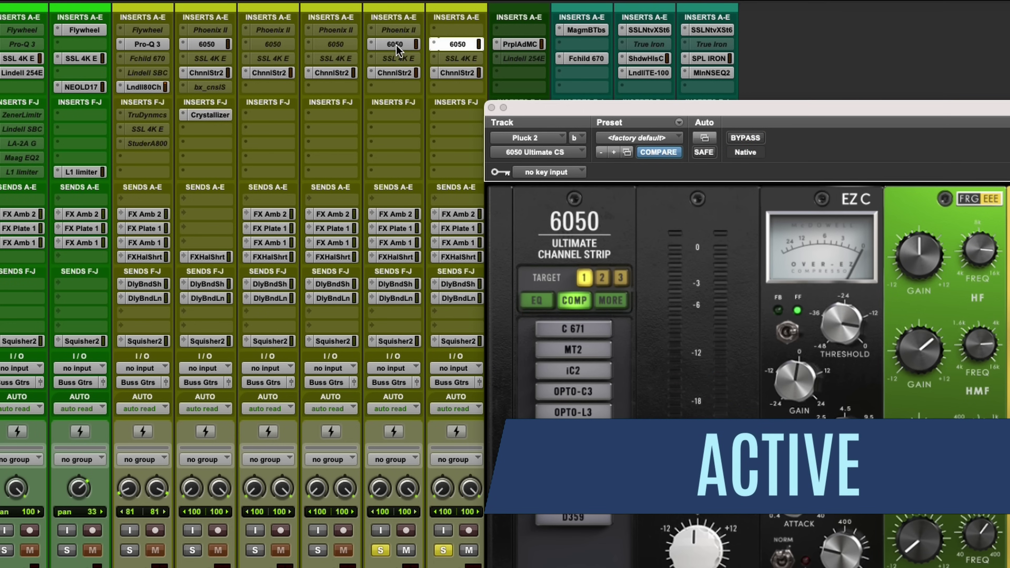
drag(568, 112, 569, 105)
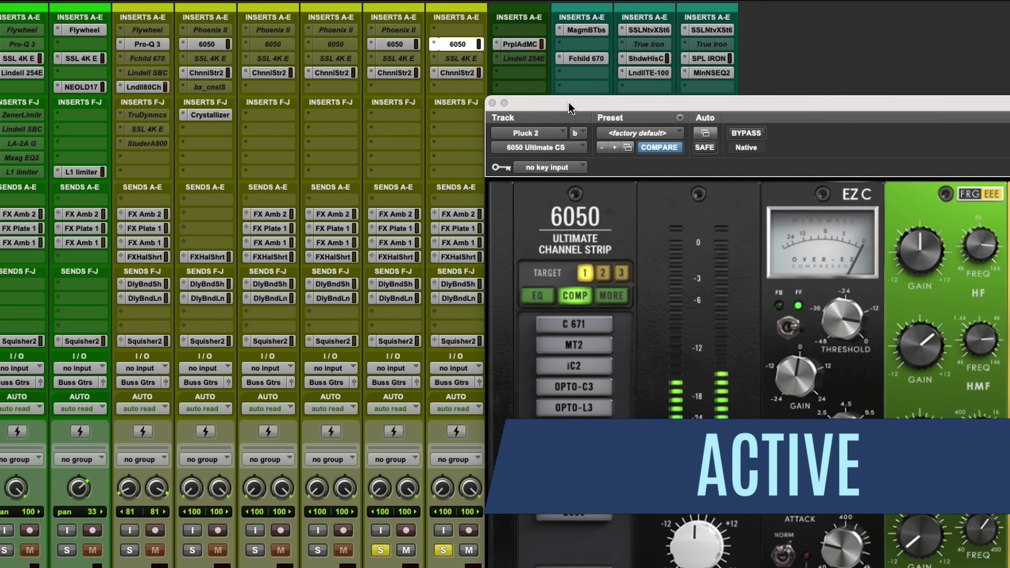
alt+click(442, 551)
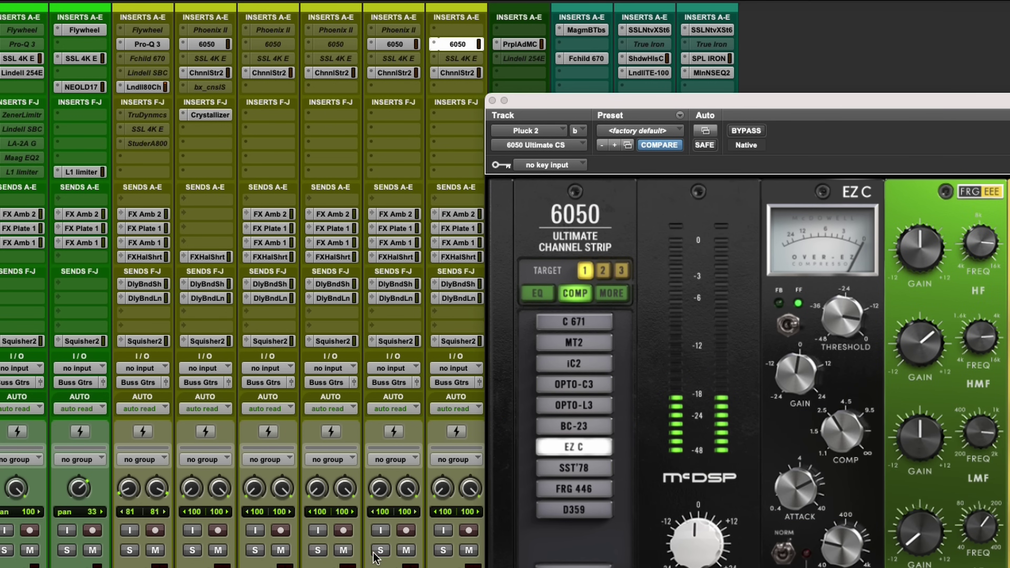
- Raise the Pluck Part fader to -3.8 dB and Pluck 2 to -4.3 dB, and lower Buss DnB to -4.7 dB
click(579, 107)
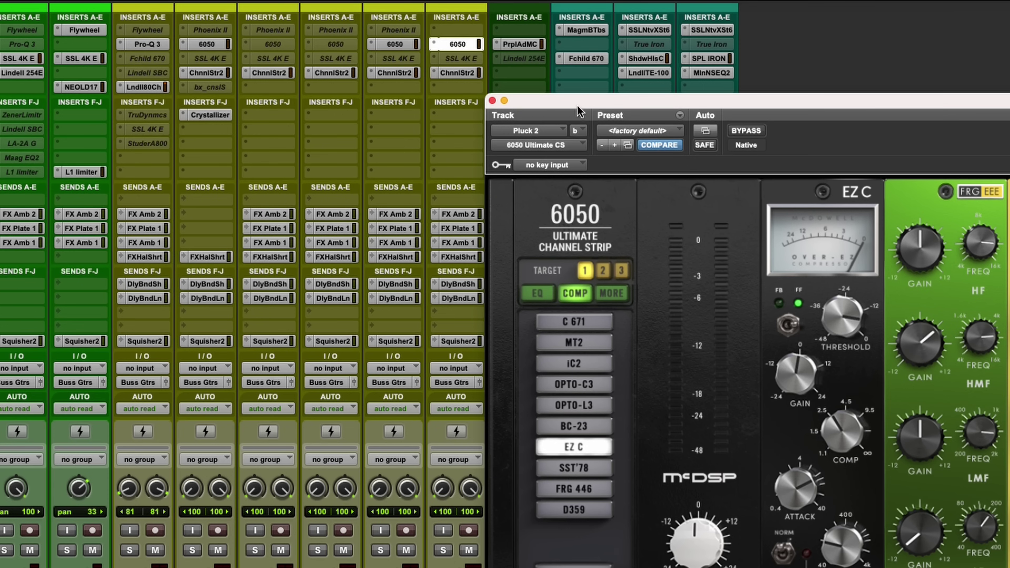
drag(611, 107, 613, 76)
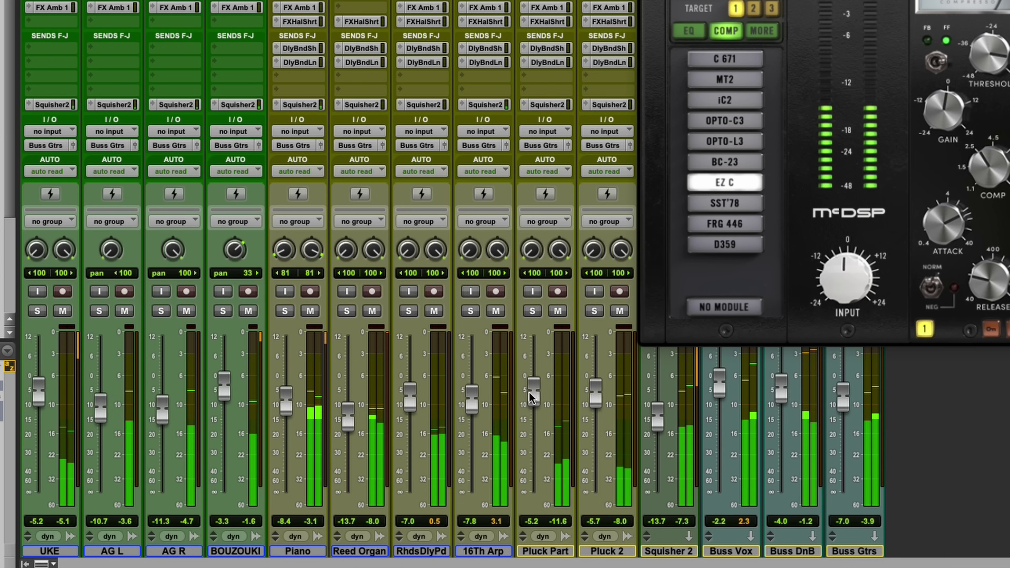
drag(530, 393, 534, 391)
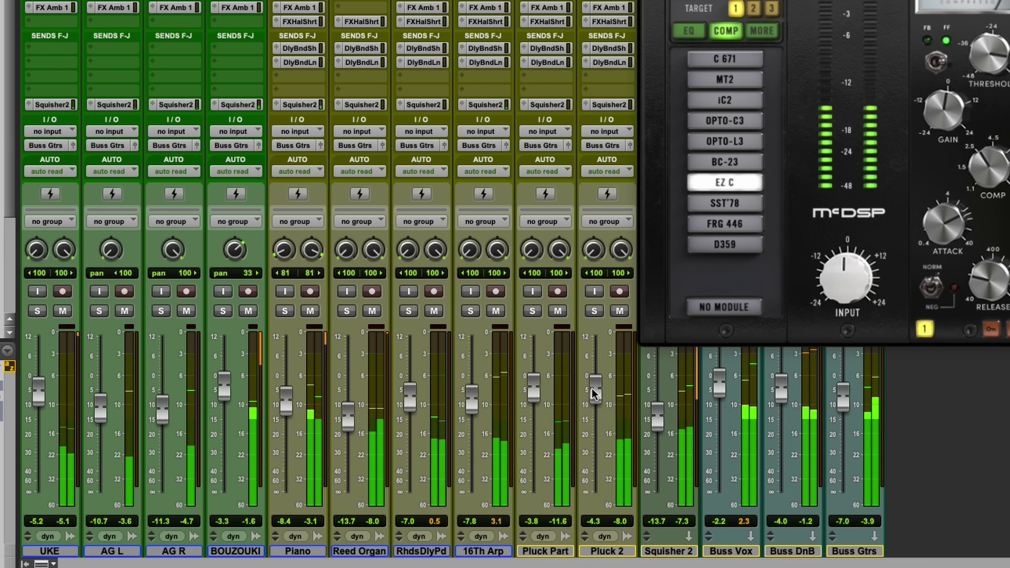
drag(780, 392, 780, 418)
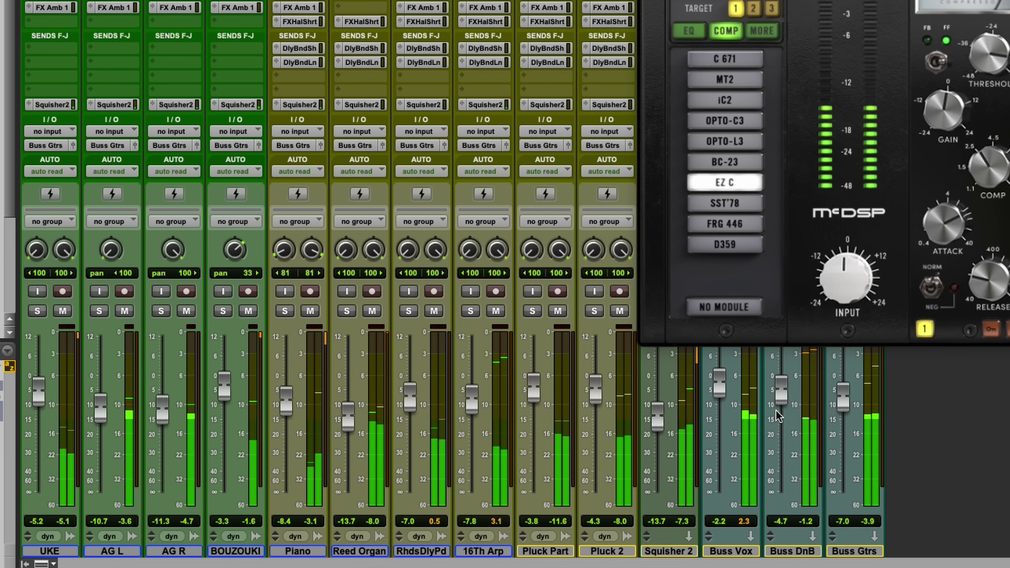
- Replay the song from just before the Pluck Part's first notes and close Pluck 2's 6050
key(super+equal)
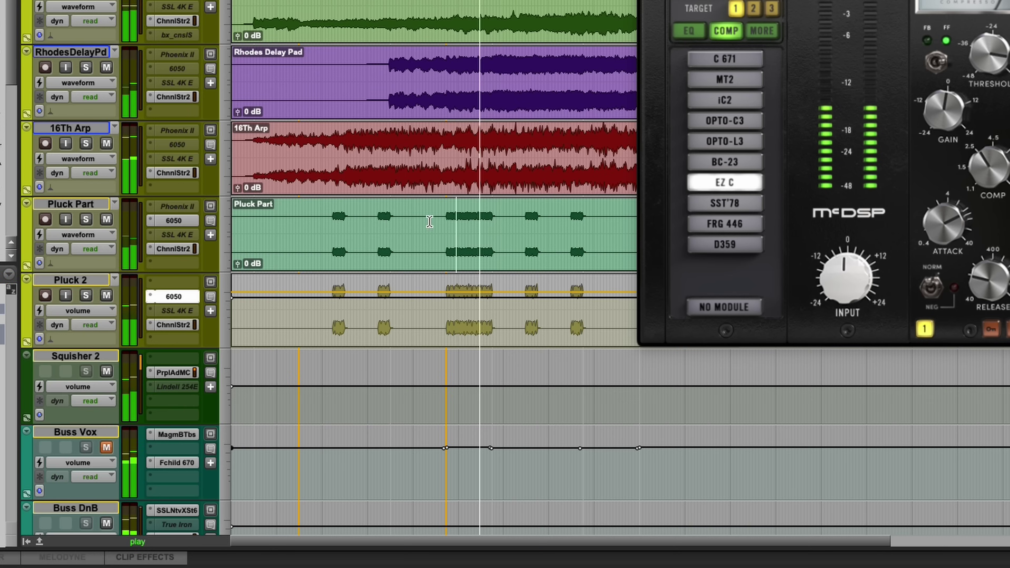
key(space)
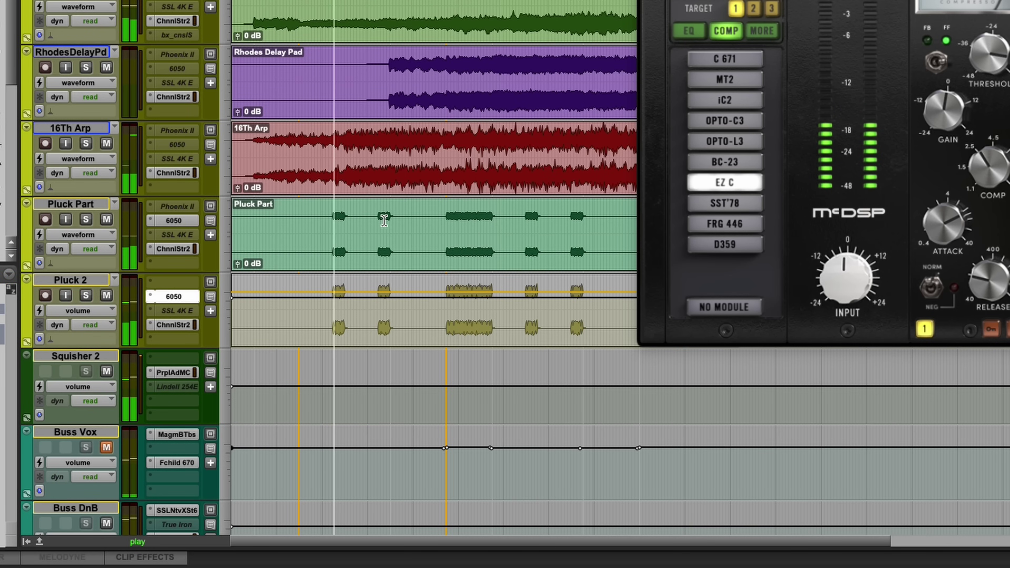
key(super+equal)
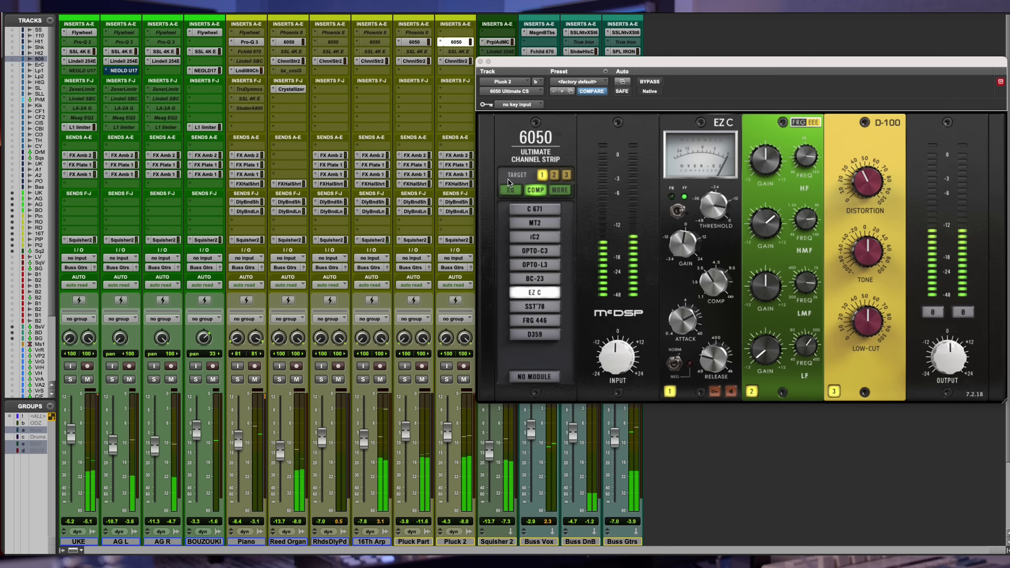
click(479, 62)
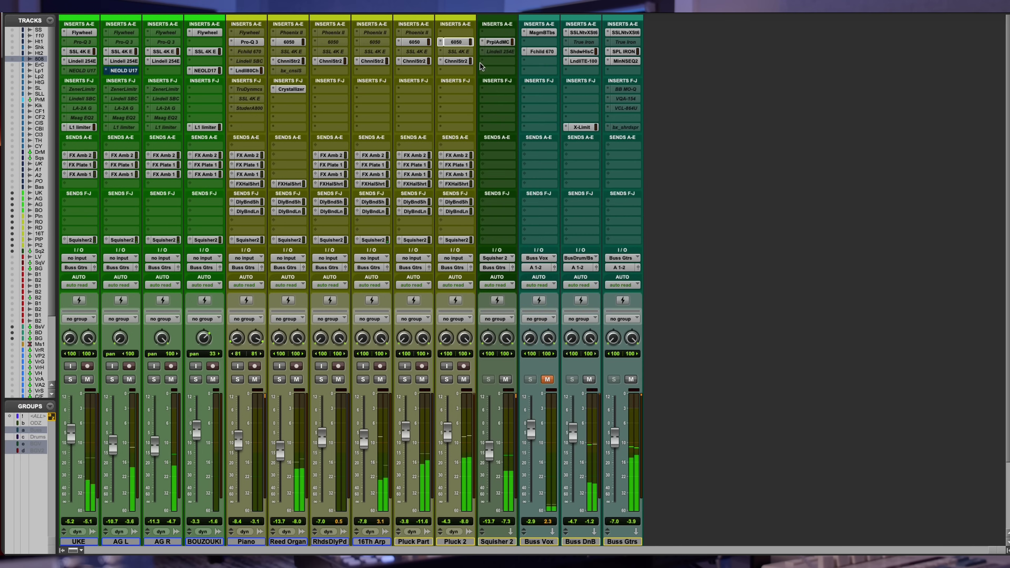
- Raise the high-pass filter frequency in the Pluck Part's SSL Native Channel Strip 2
click(417, 62)
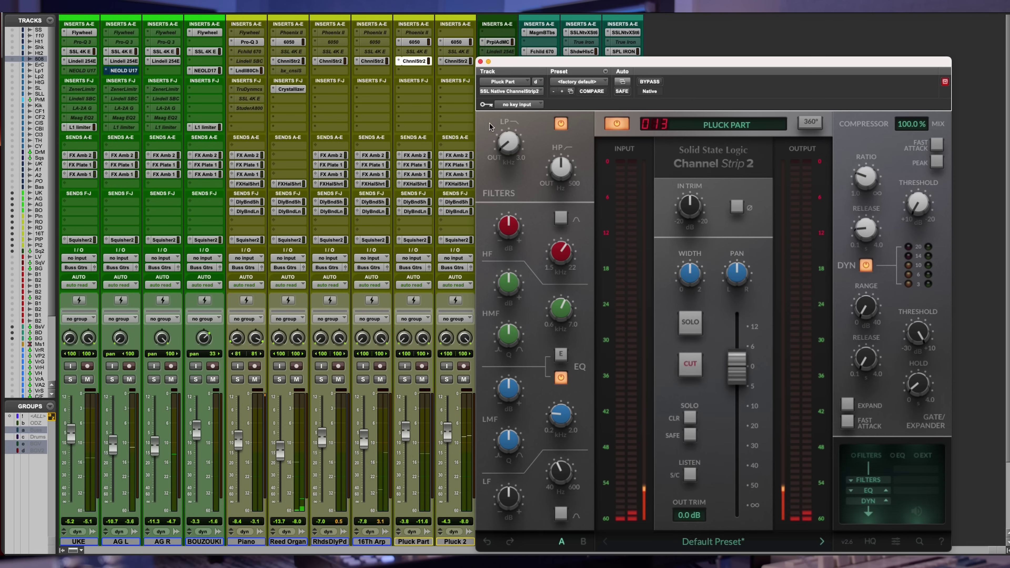
drag(604, 67, 622, 52)
mouse_move(590, 159)
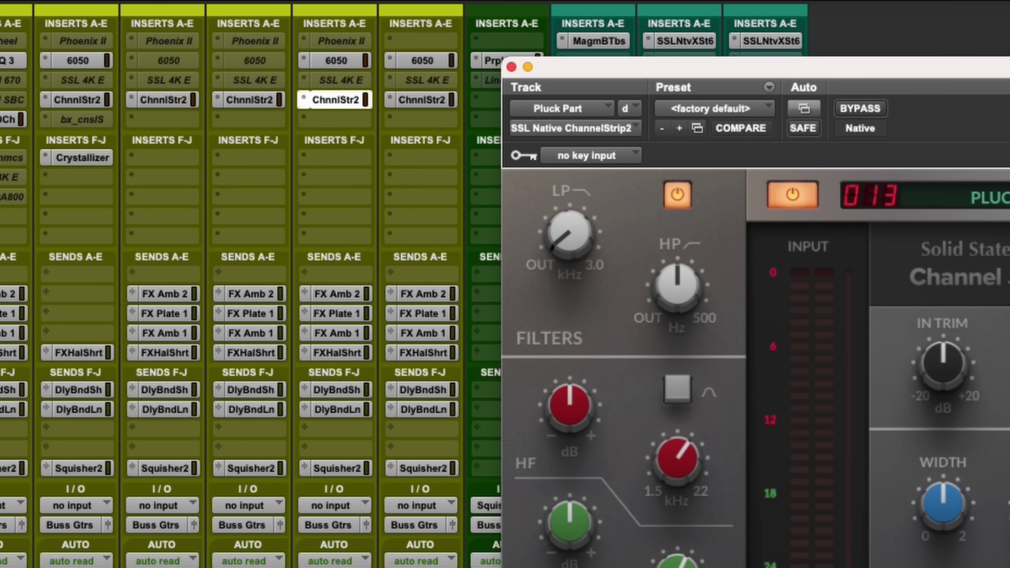
drag(676, 288, 679, 283)
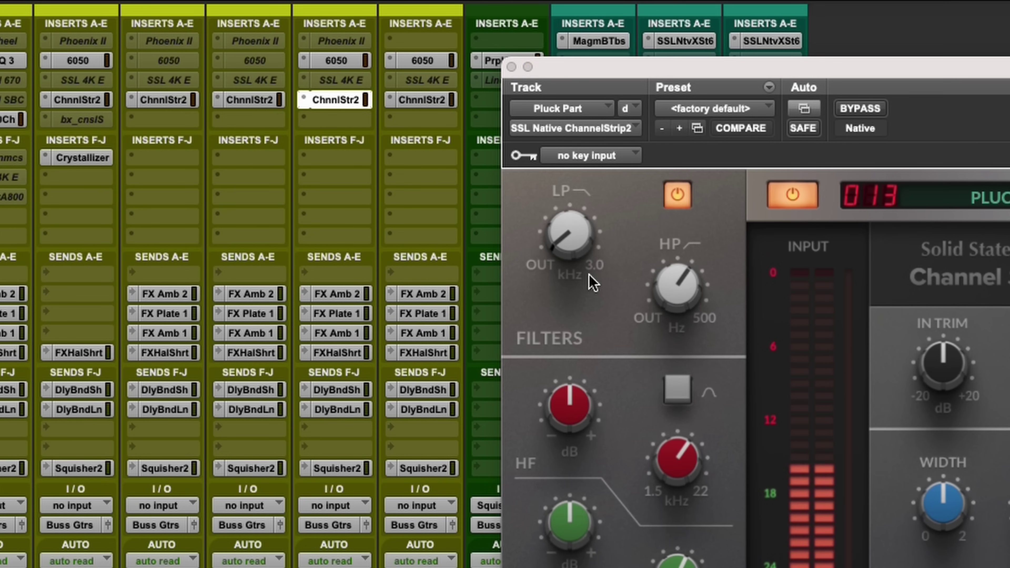
drag(676, 280, 685, 260)
- Raise the high-pass filter frequency in Pluck 2's SSL Native Channel Strip 2 and close the channel strip
click(436, 103)
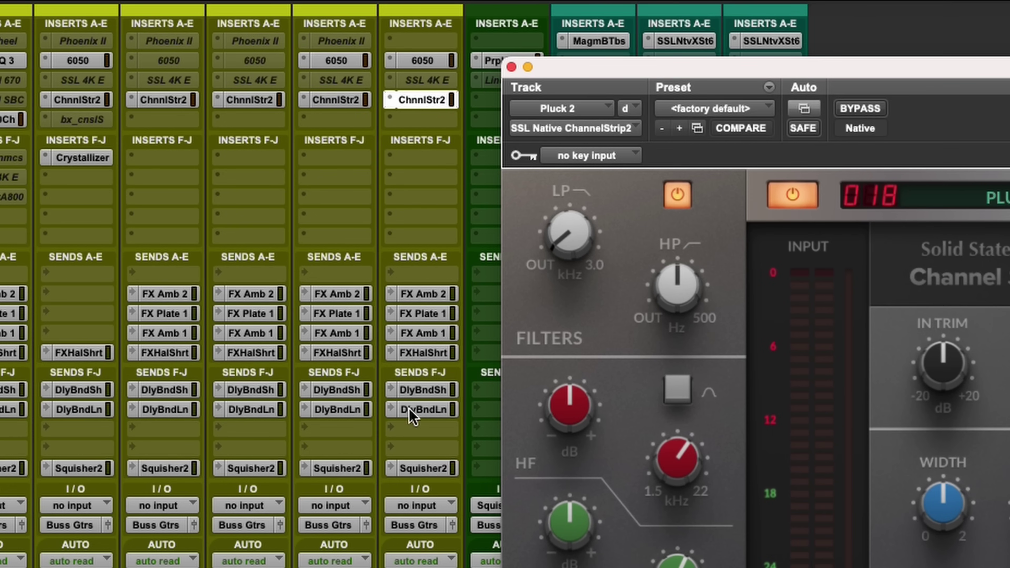
click(421, 100)
click(422, 100)
mouse_move(669, 297)
drag(670, 297, 669, 289)
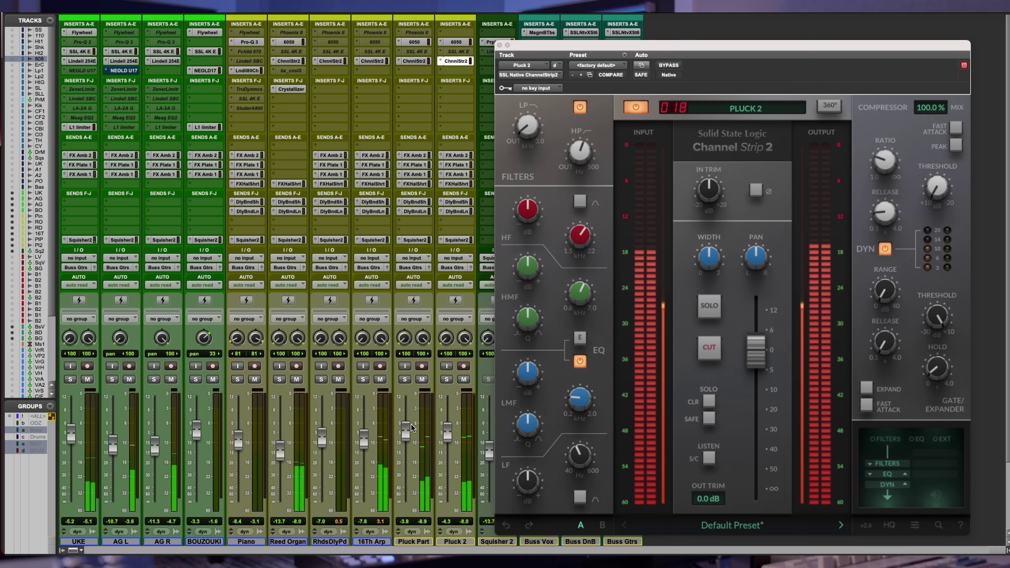
click(500, 45)
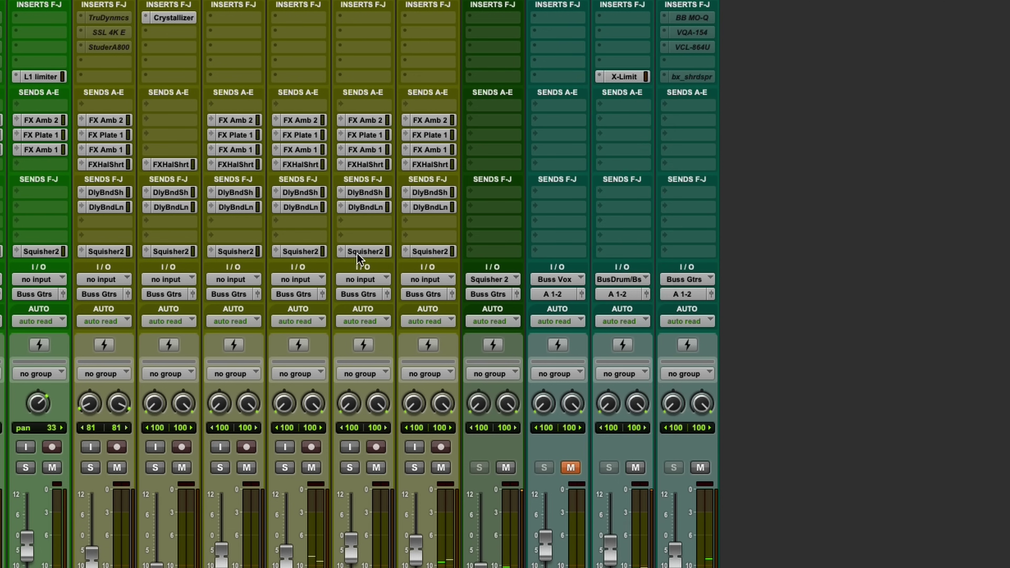
- Raise the Squisher 2 send levels on the Pluck Part and Pluck 2 tracks from minus infinity
click(413, 240)
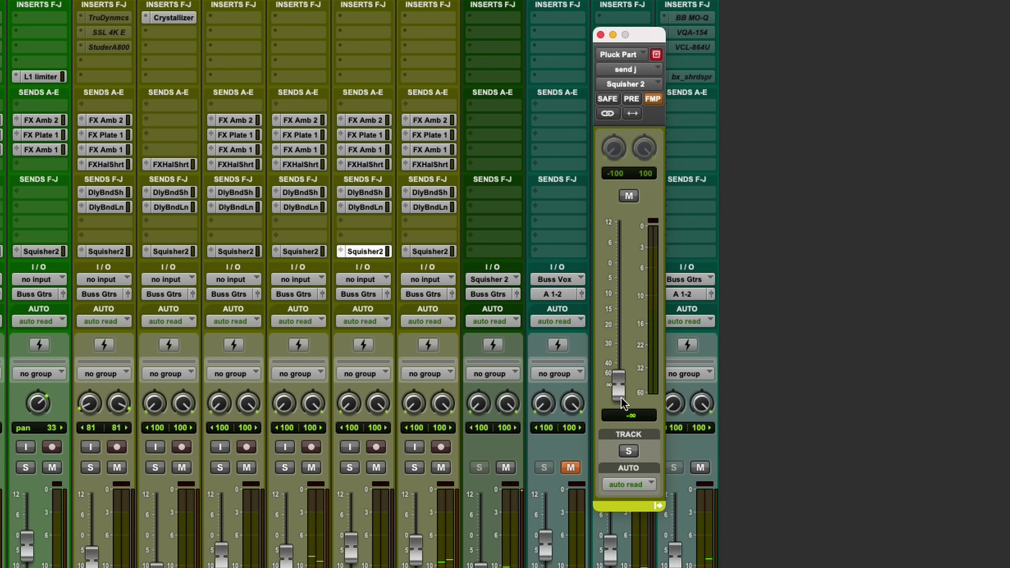
click(433, 255)
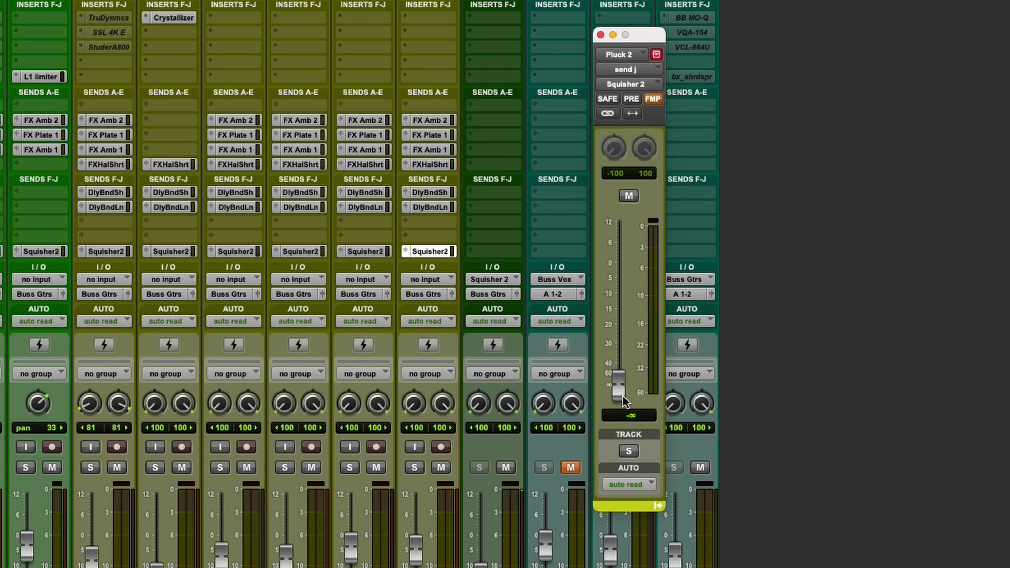
alt+click(619, 388)
click(600, 35)
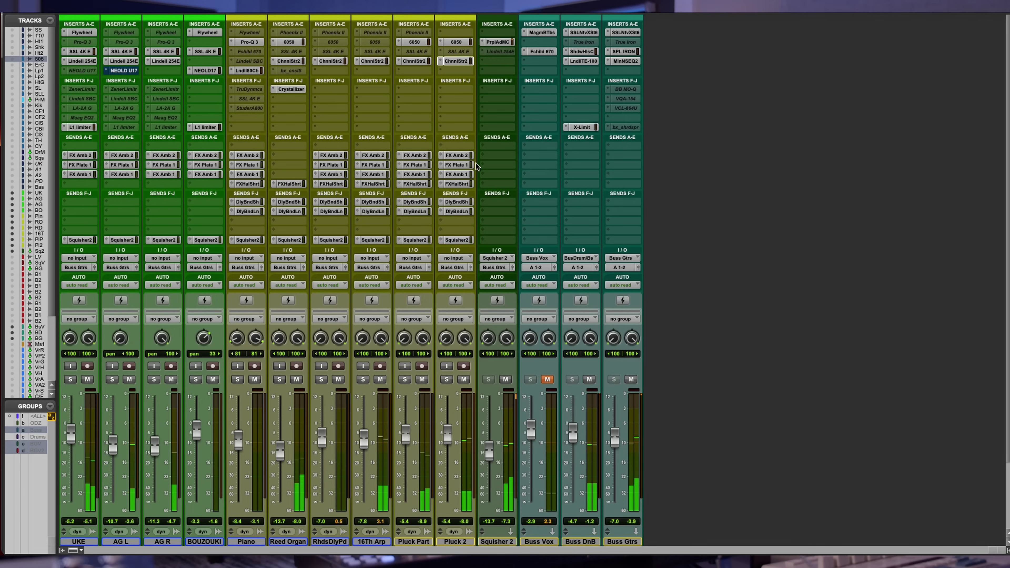
- Play the pluck section and compare the Pluck Part and Pluck 2 with their Squisher 2 sends muted and active
key(super+equal)
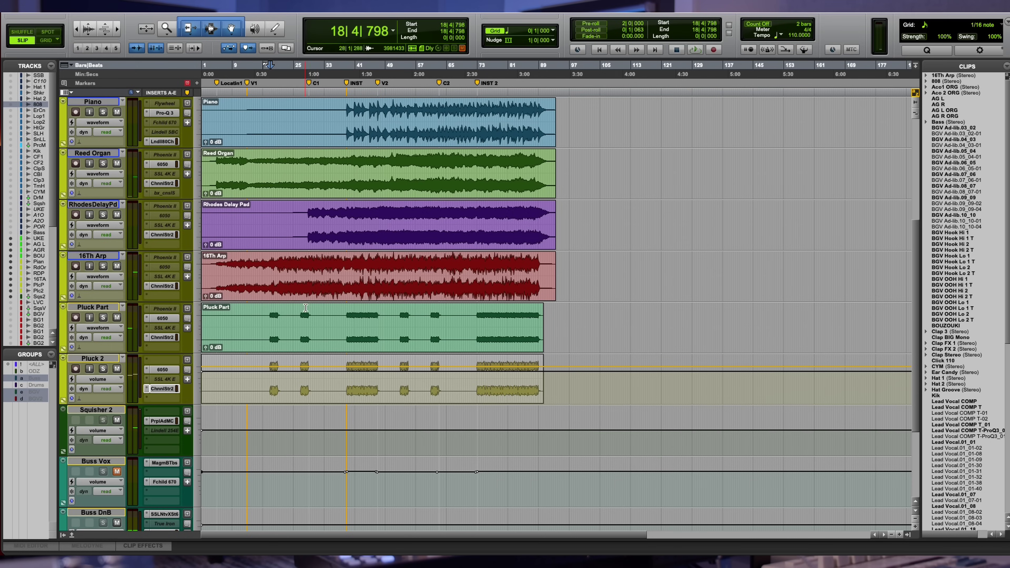
key(super+equal)
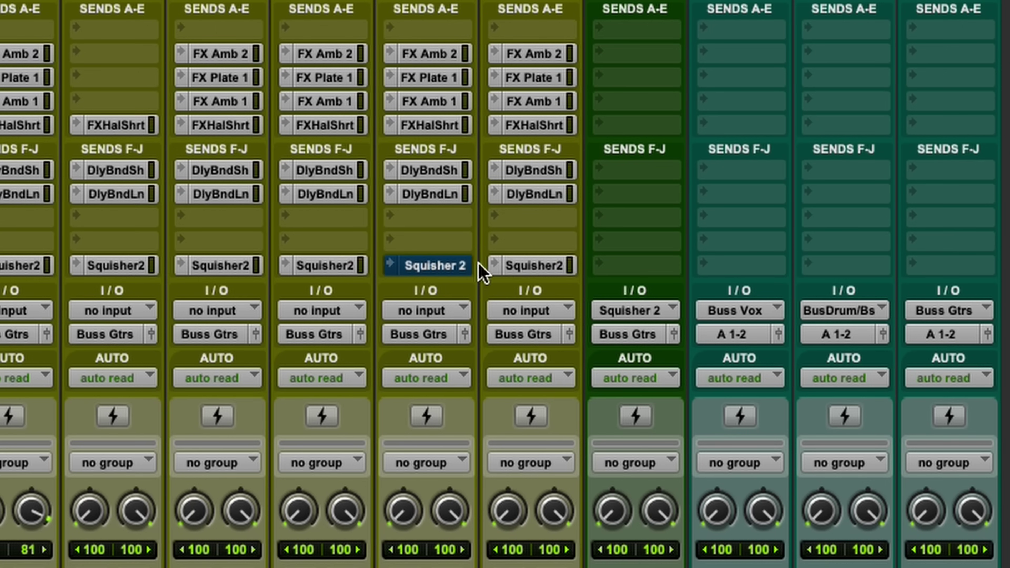
click(530, 266)
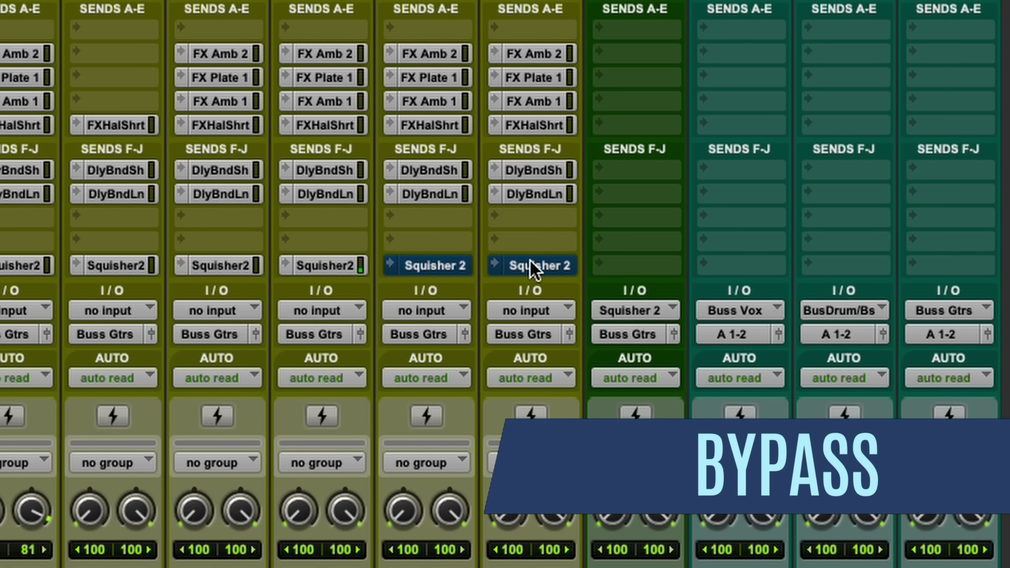
click(535, 269)
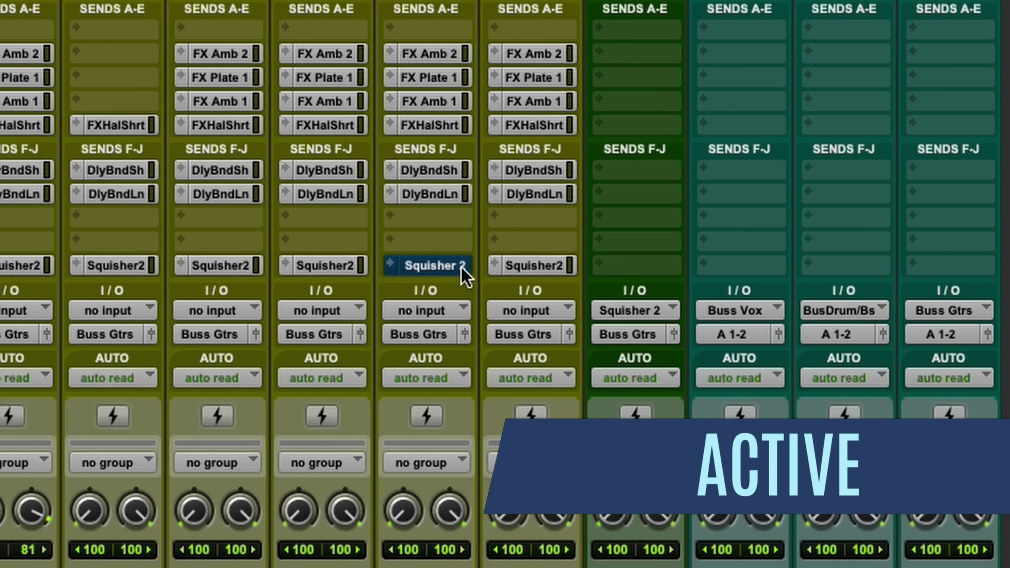
click(462, 266)
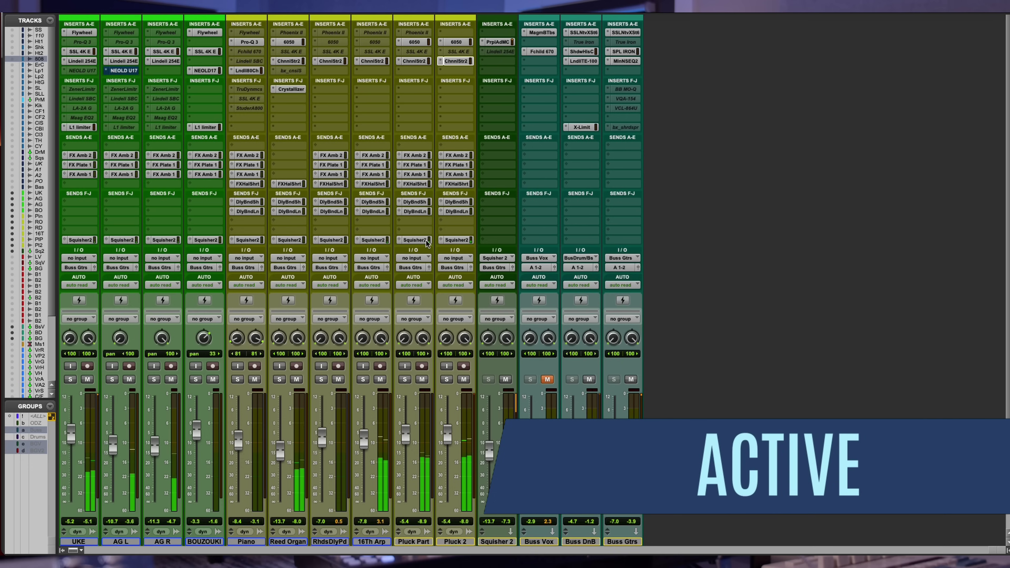
- Play the song from the INST 2 section at bar 73 and lower the Bouzouki fader to -4.6 dB
key(super+equal)
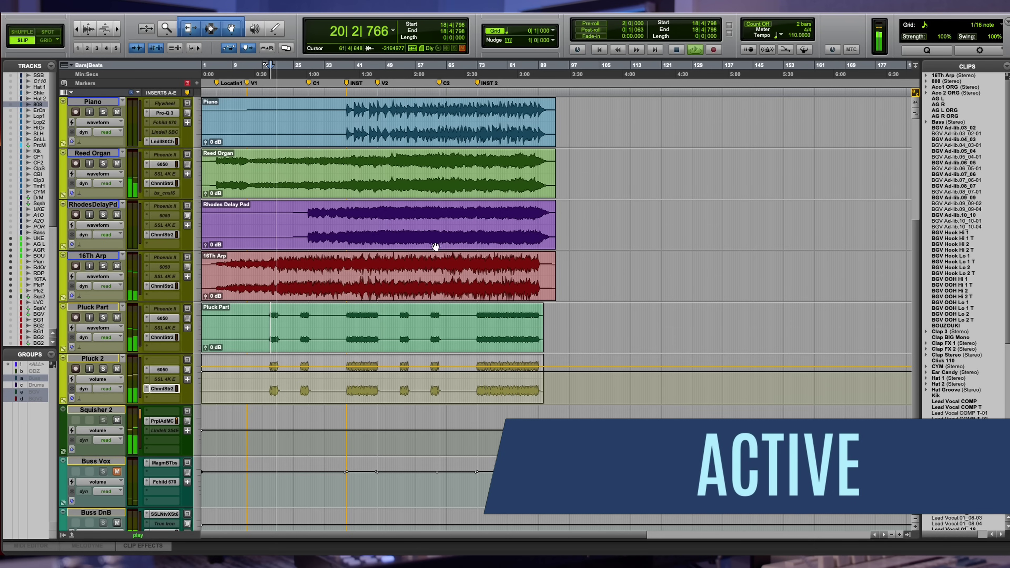
key(space)
click(350, 315)
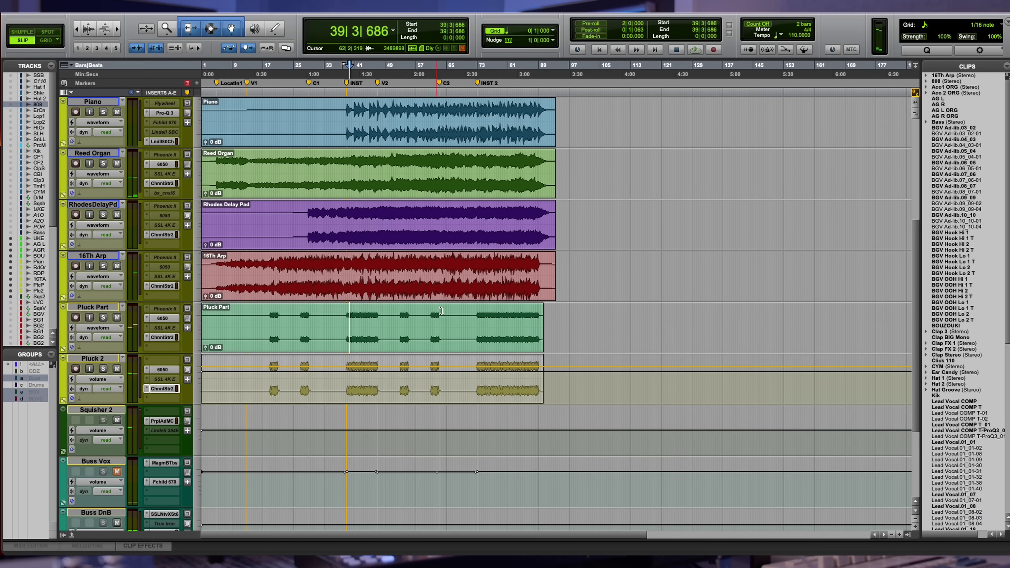
click(478, 316)
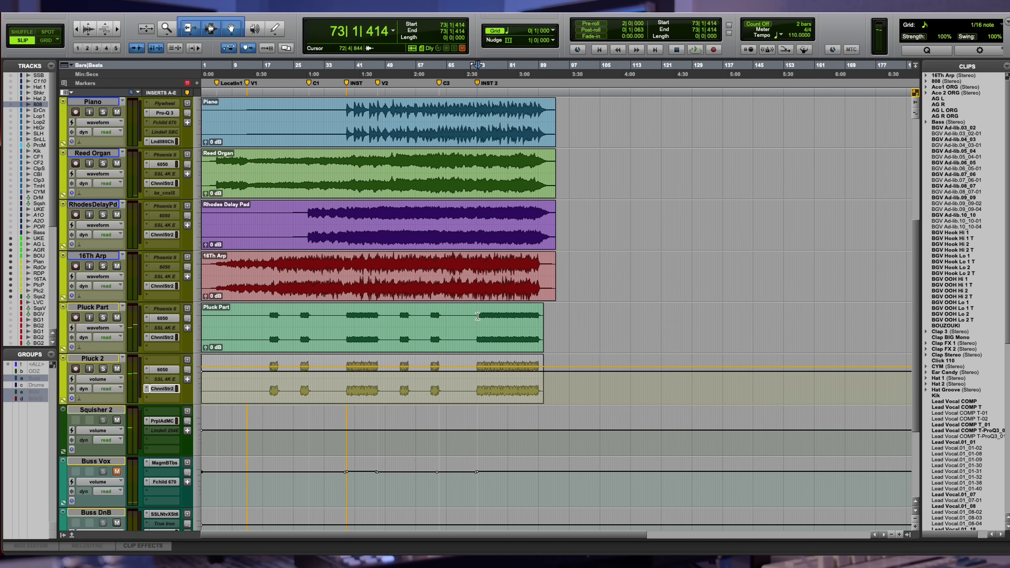
key(space)
key(super+equal)
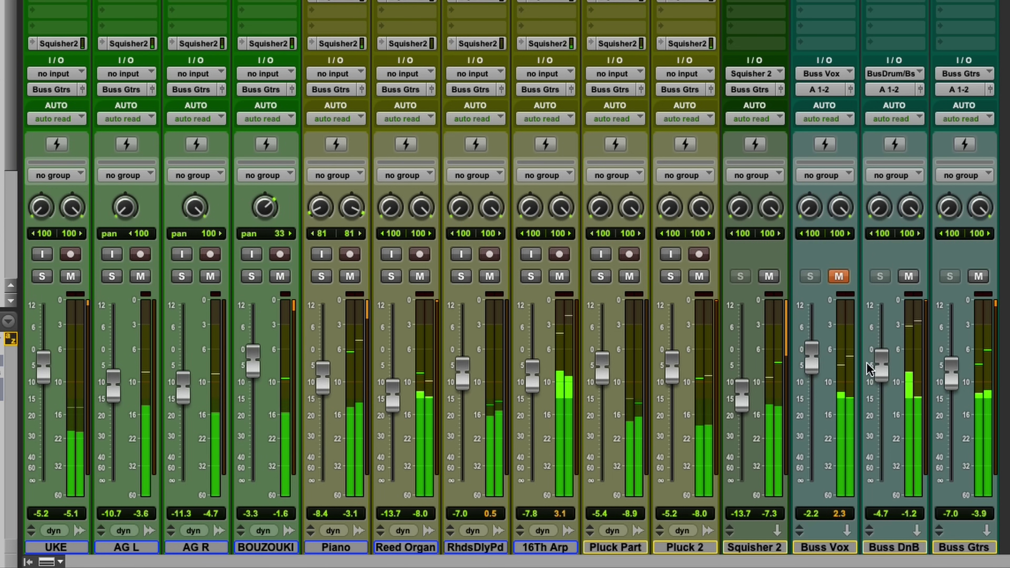
drag(252, 371, 251, 377)
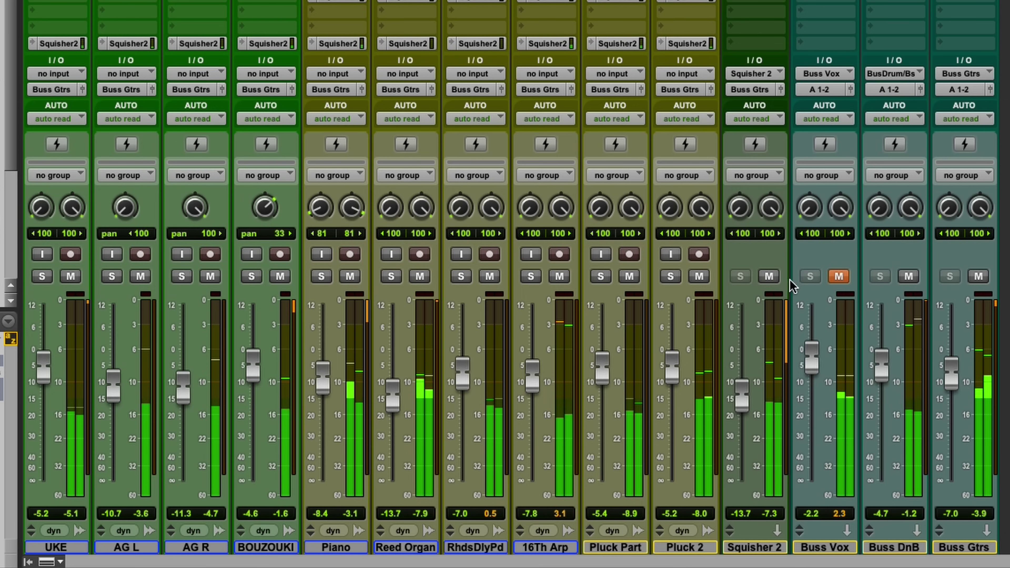
- Unmute Buss Vox, try its fader at about -4.3 dB and return it to -2.2 dB
click(831, 276)
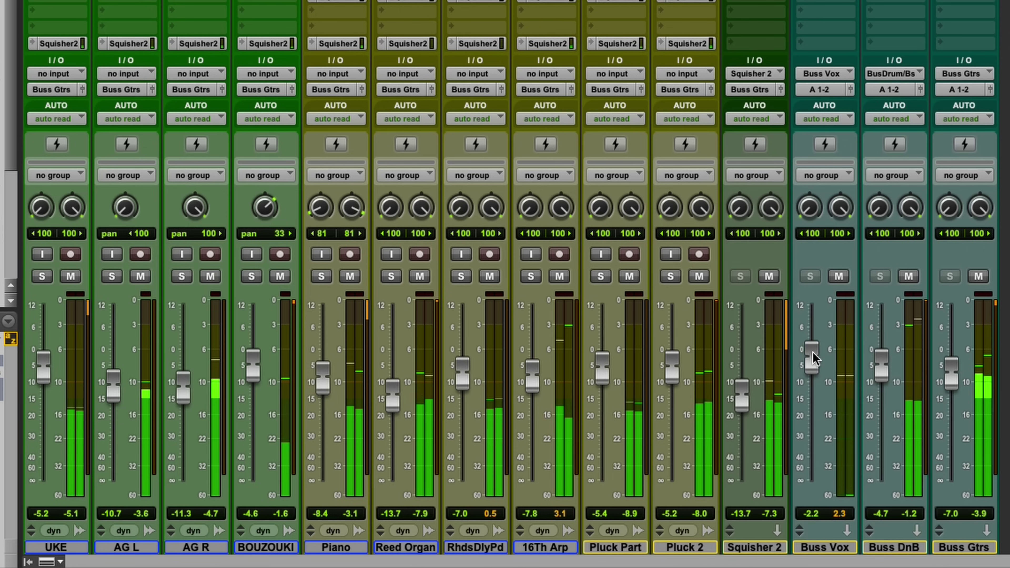
drag(812, 360, 814, 361)
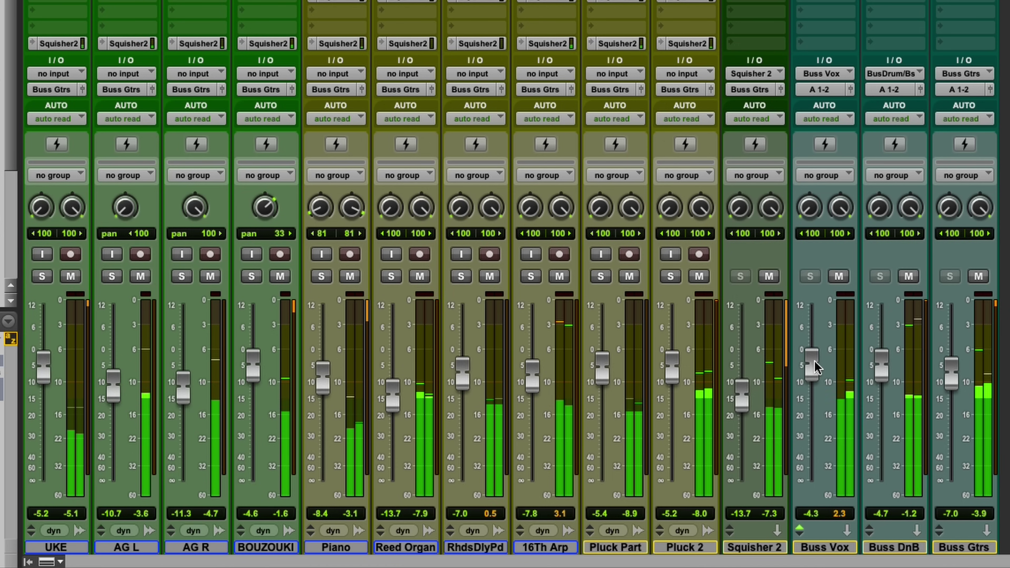
drag(814, 362, 813, 355)
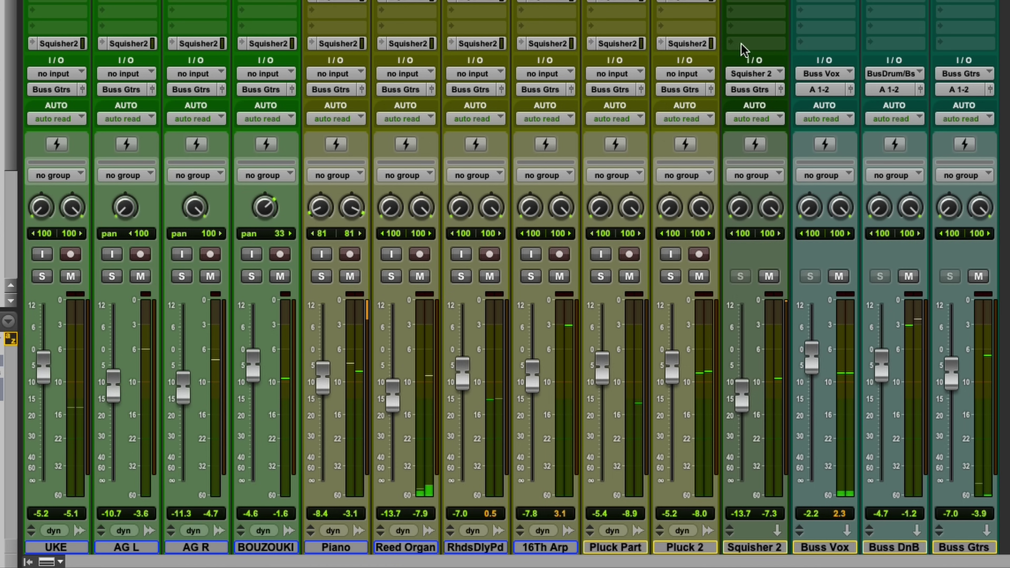